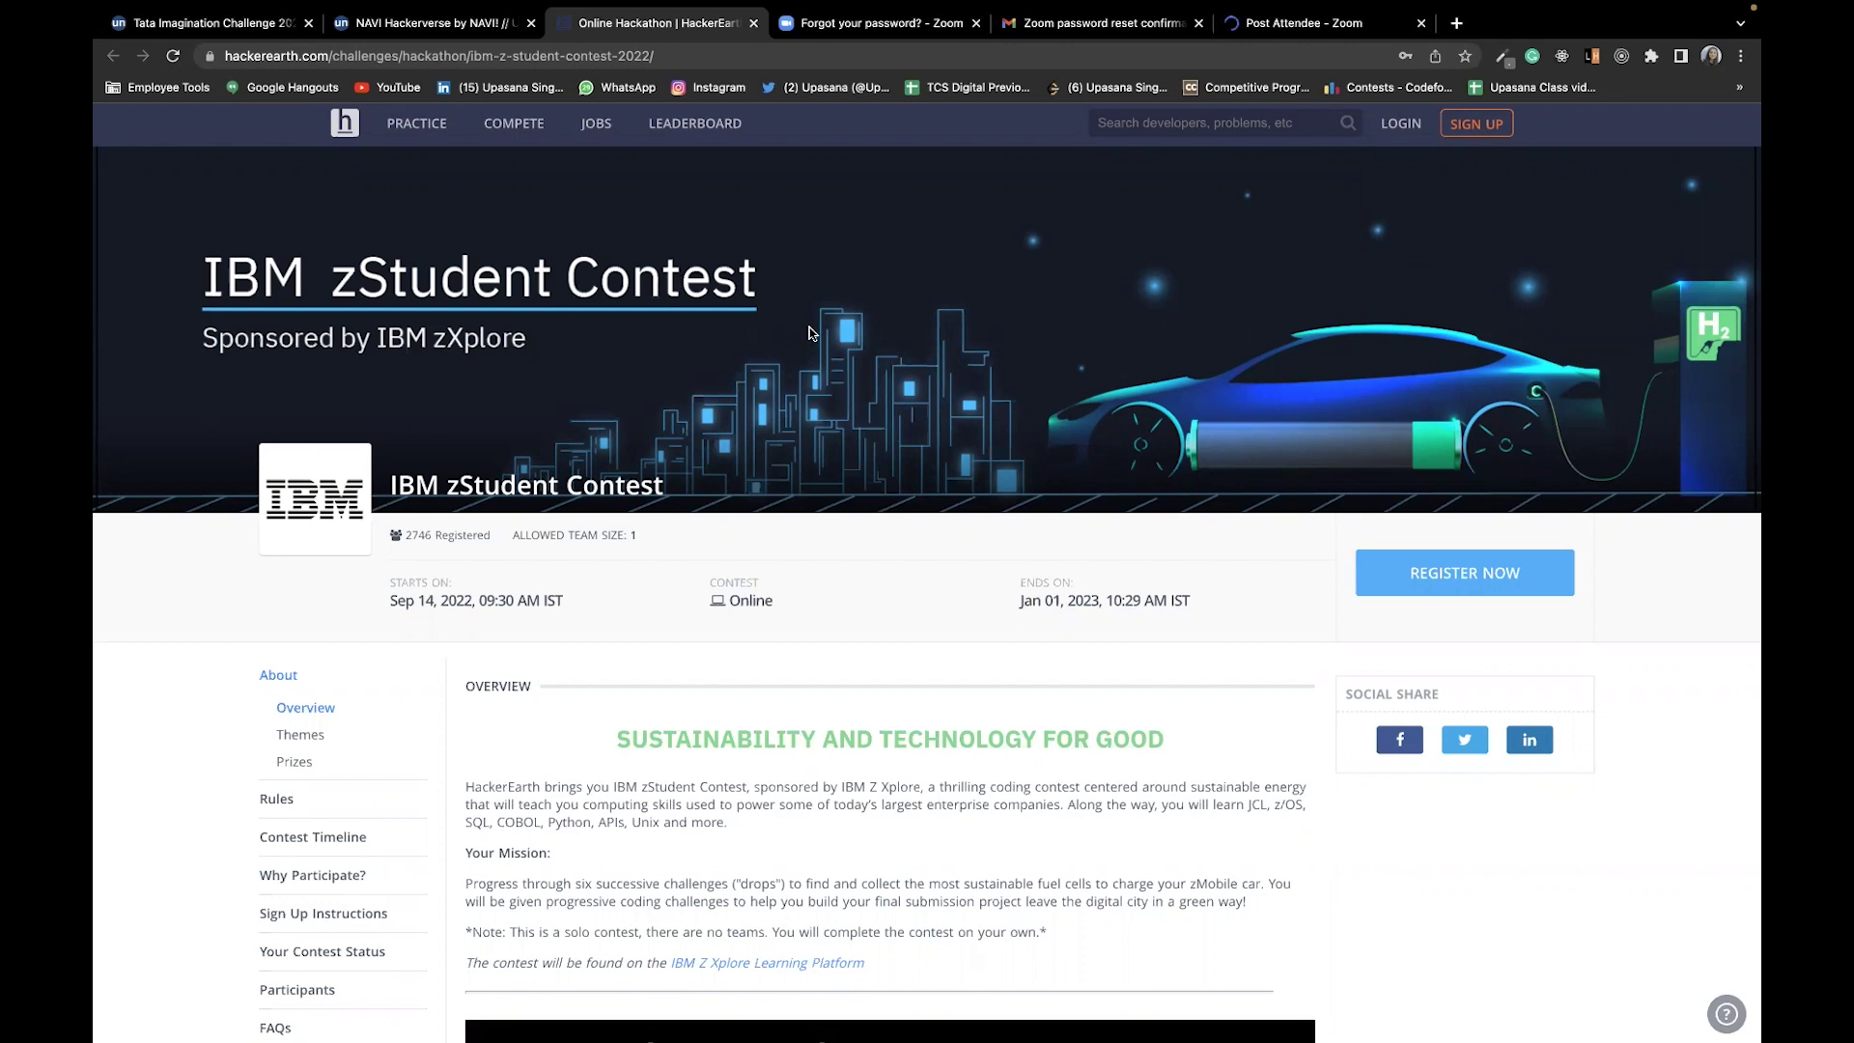
scroll(922, 613, "down", 1)
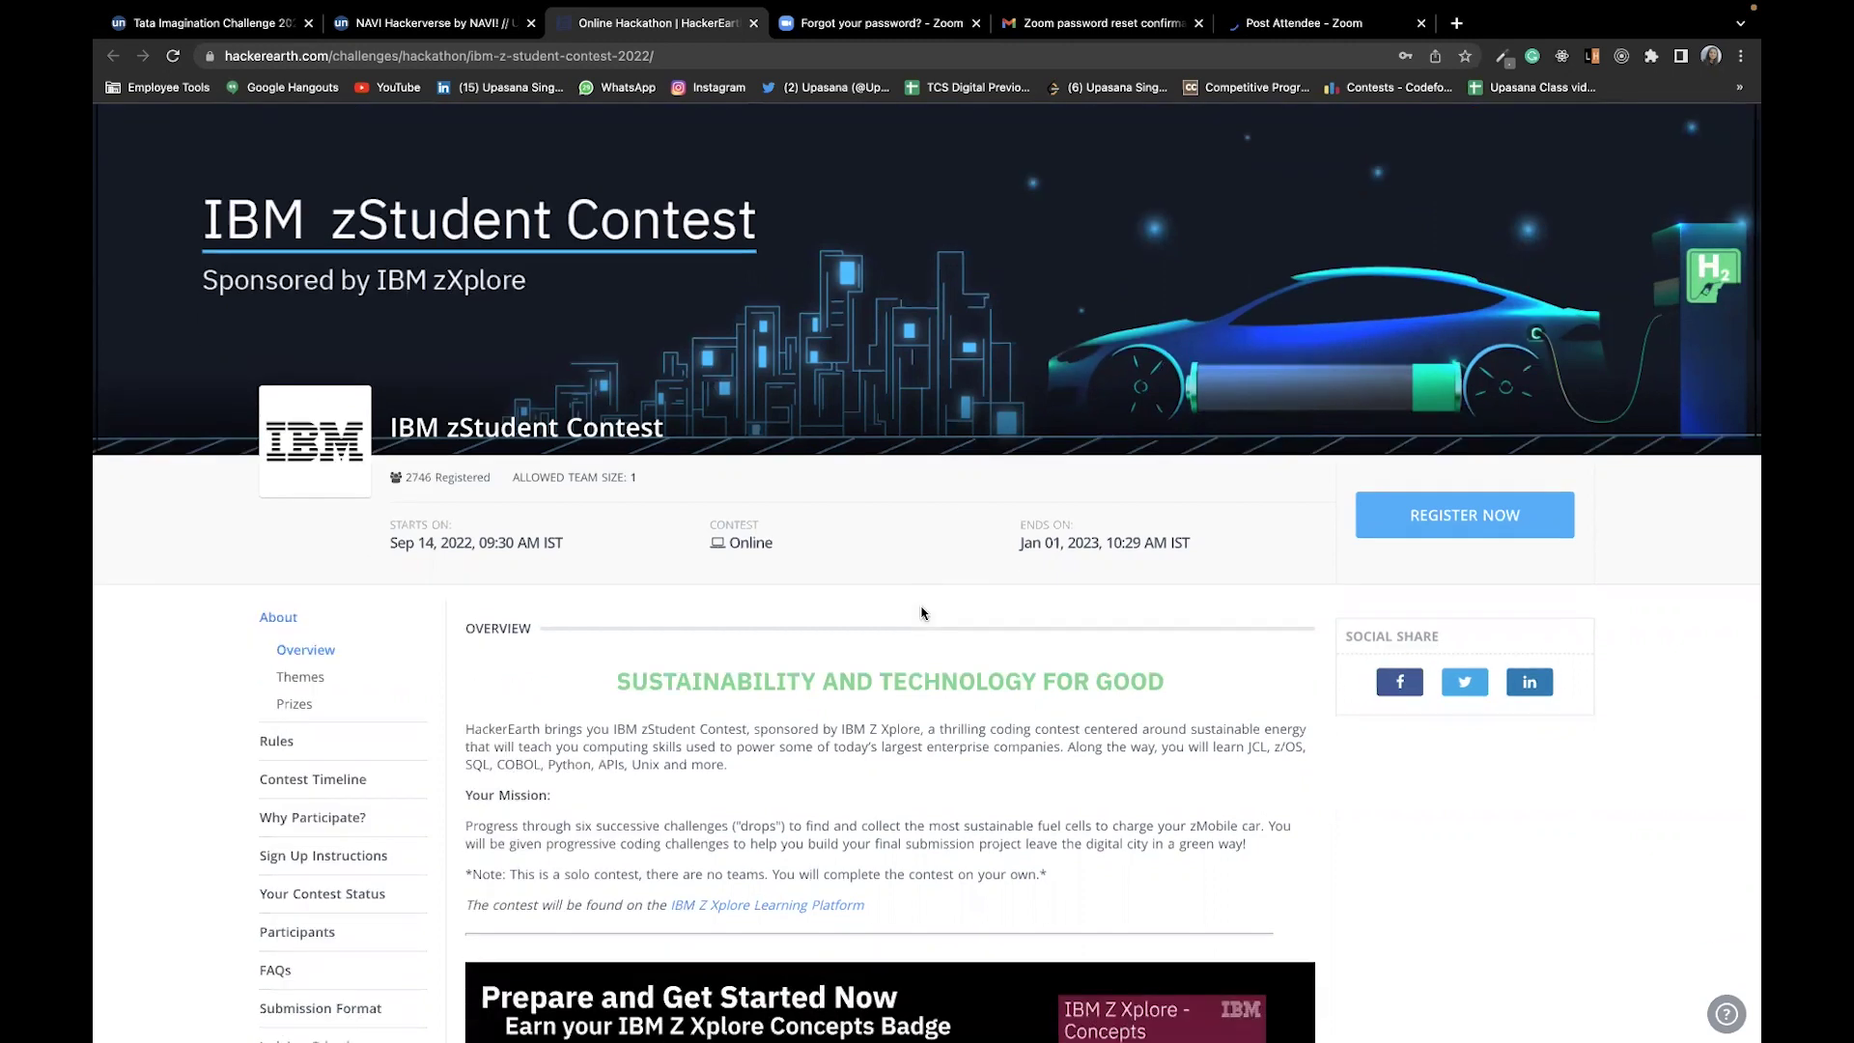
scroll(921, 613, "down", 1)
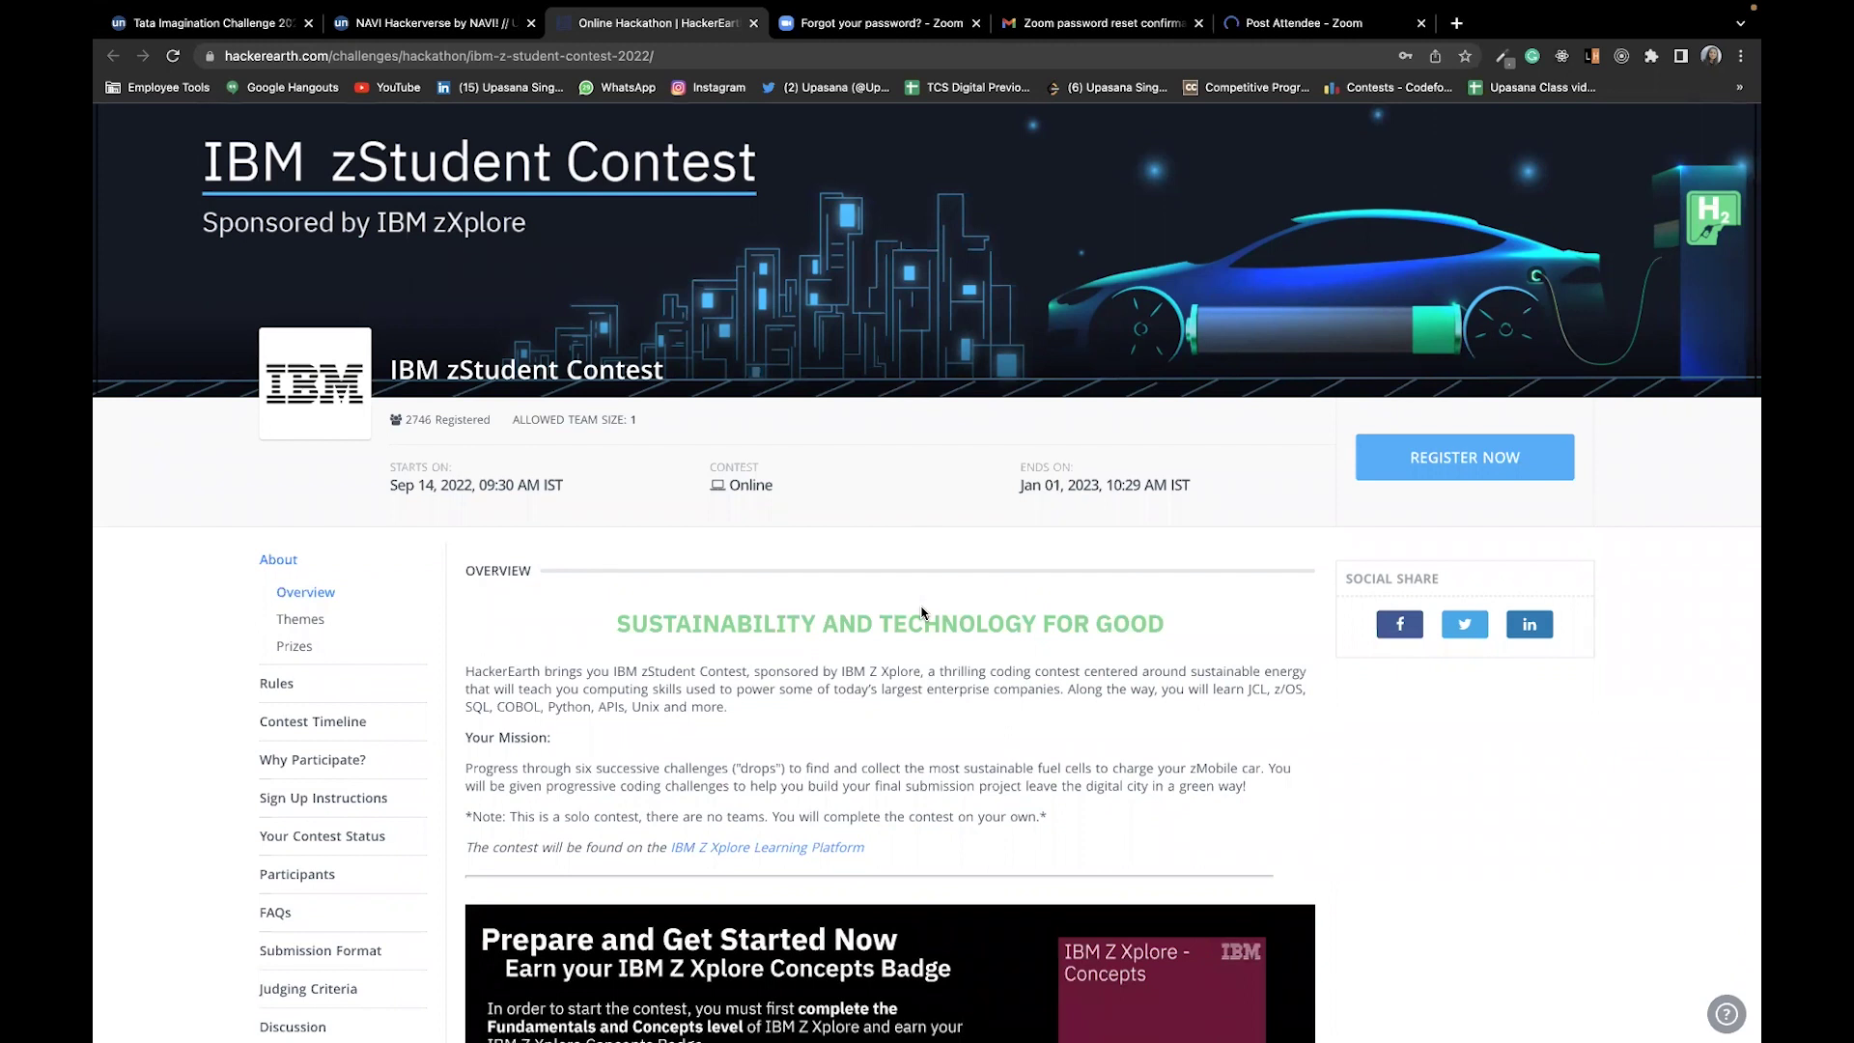
scroll(921, 613, "down", 2)
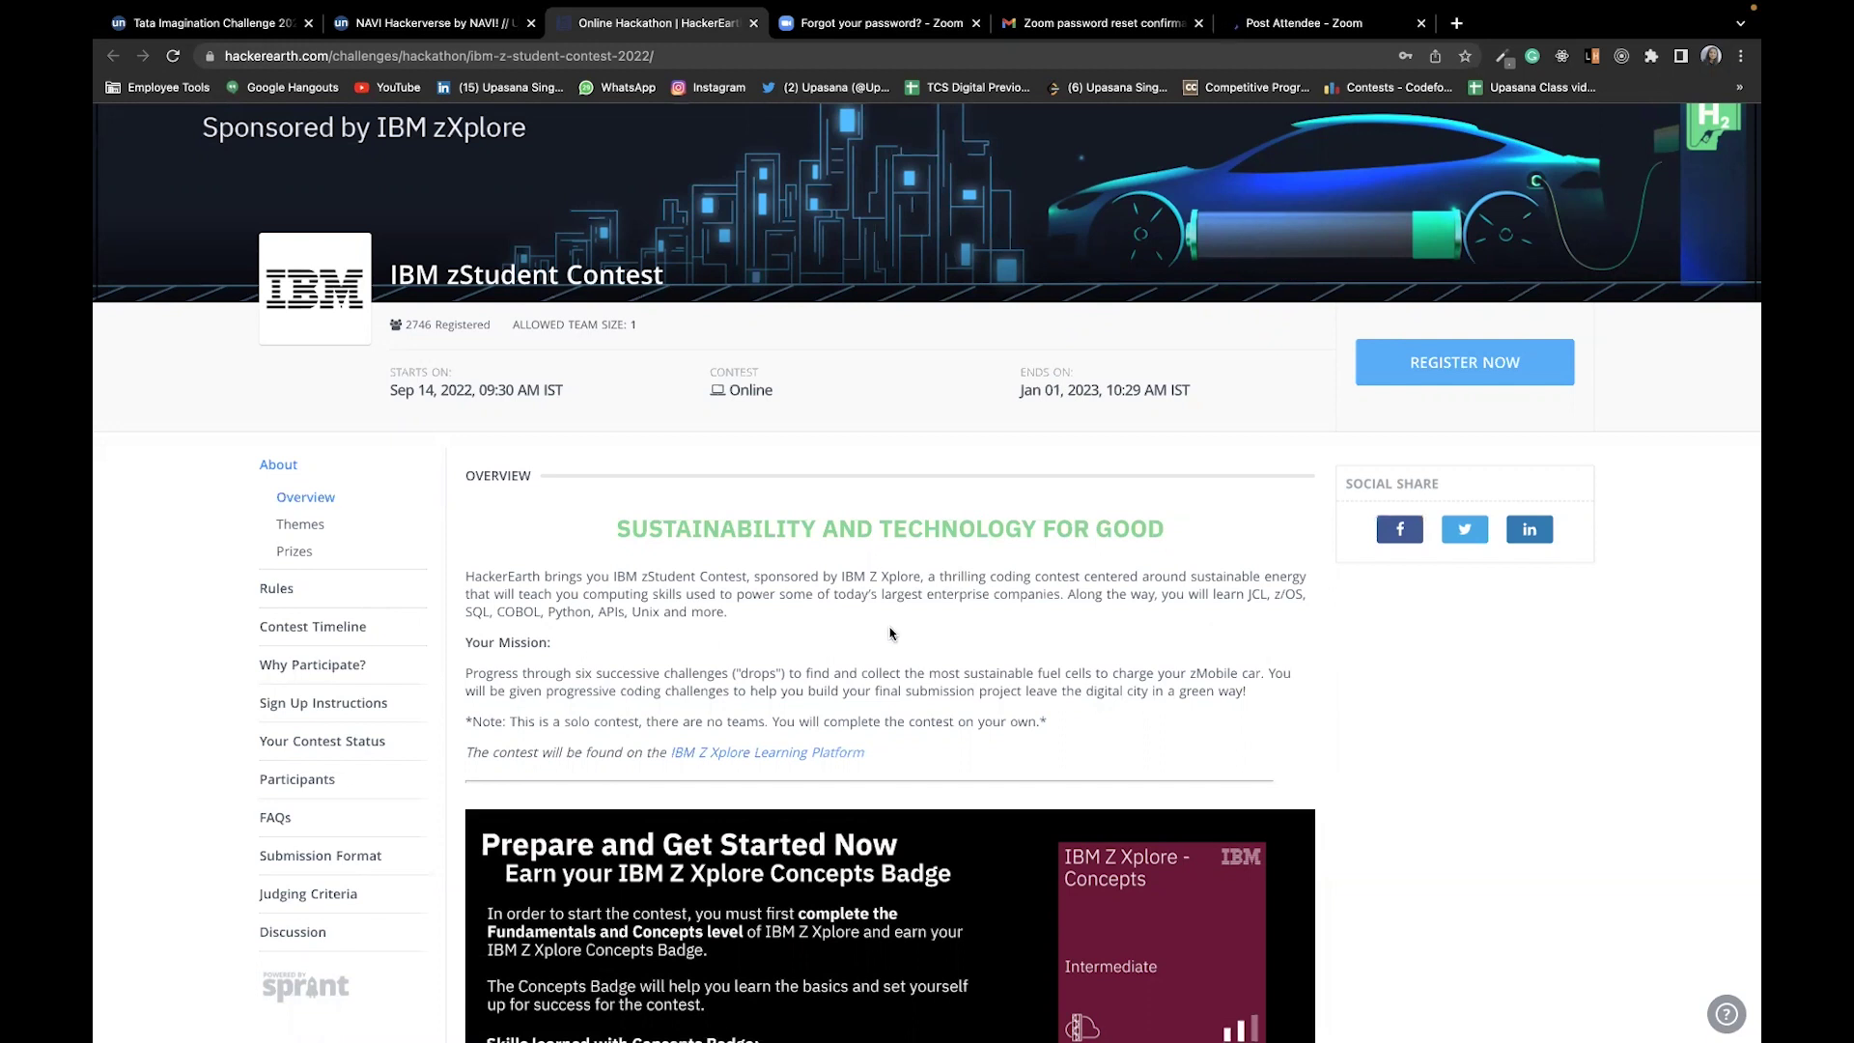
scroll(890, 632, "down", 1)
scroll(889, 633, "down", 1)
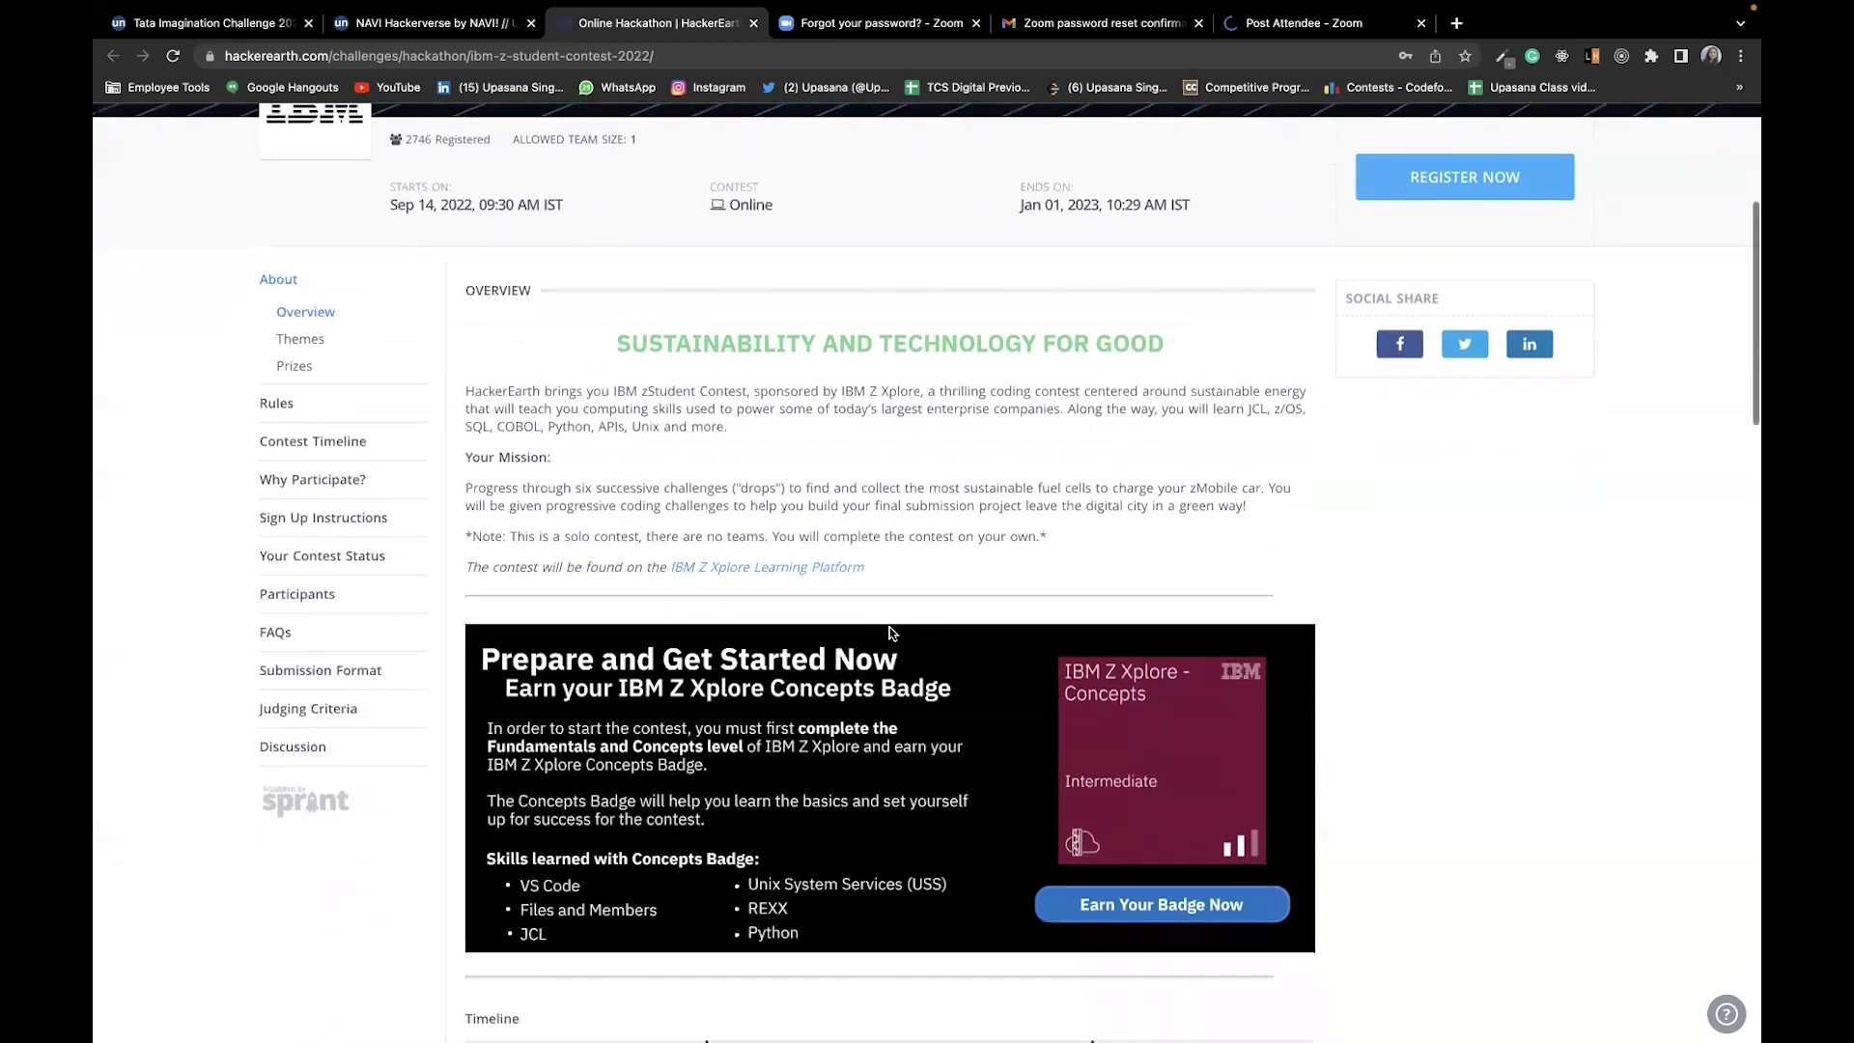
scroll(889, 633, "down", 1)
scroll(889, 633, "down", 2)
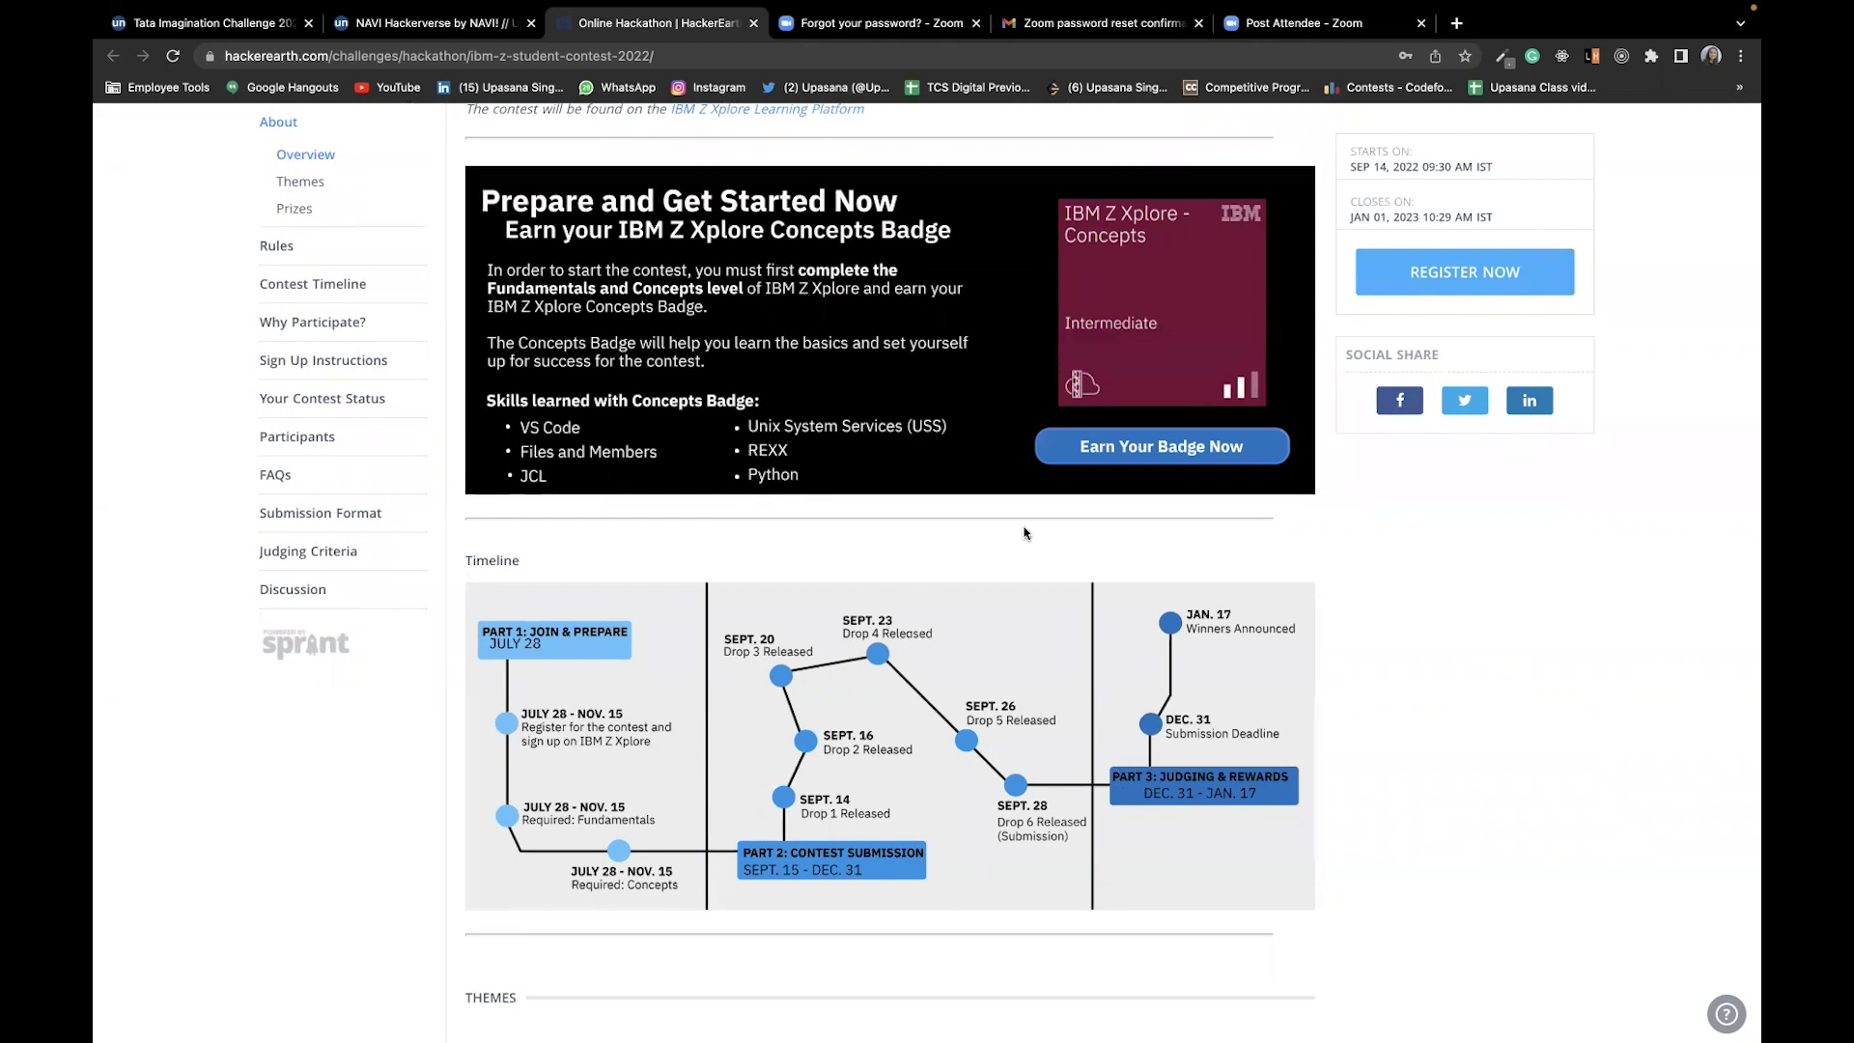
scroll(1027, 534, "up", 2)
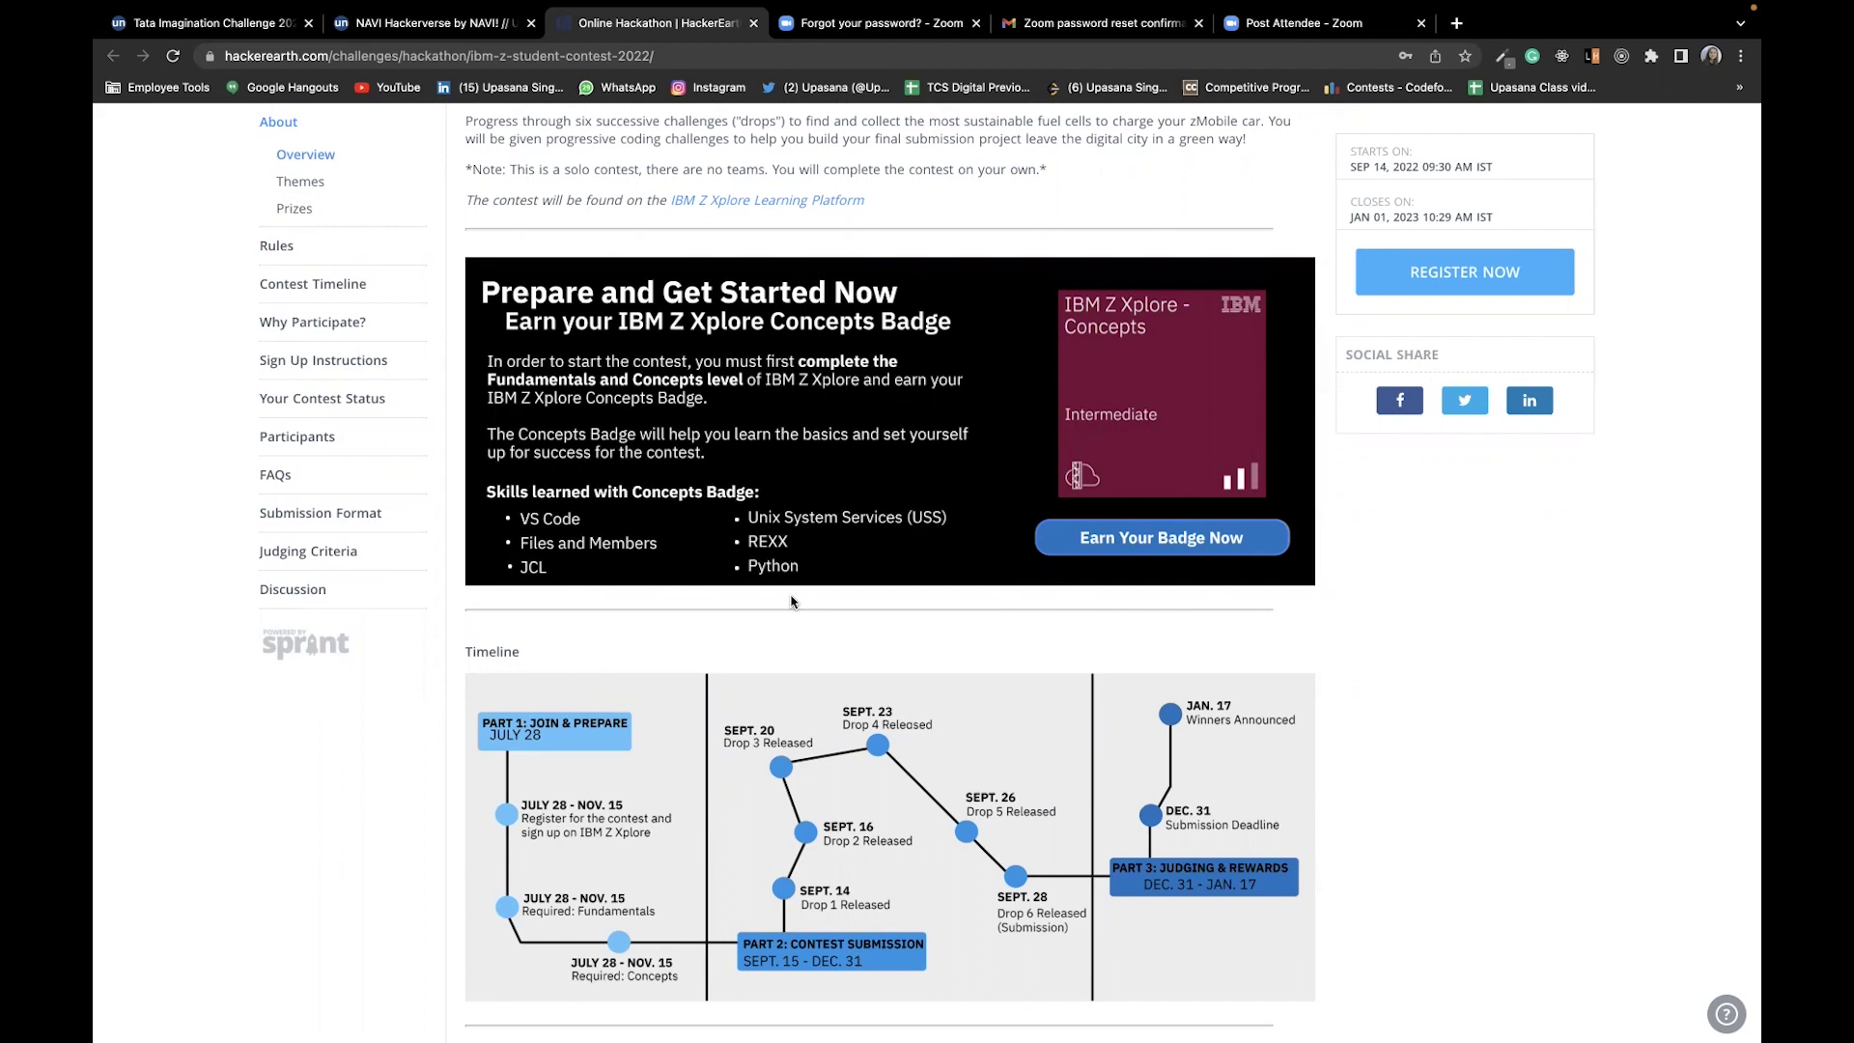
scroll(791, 602, "down", 2)
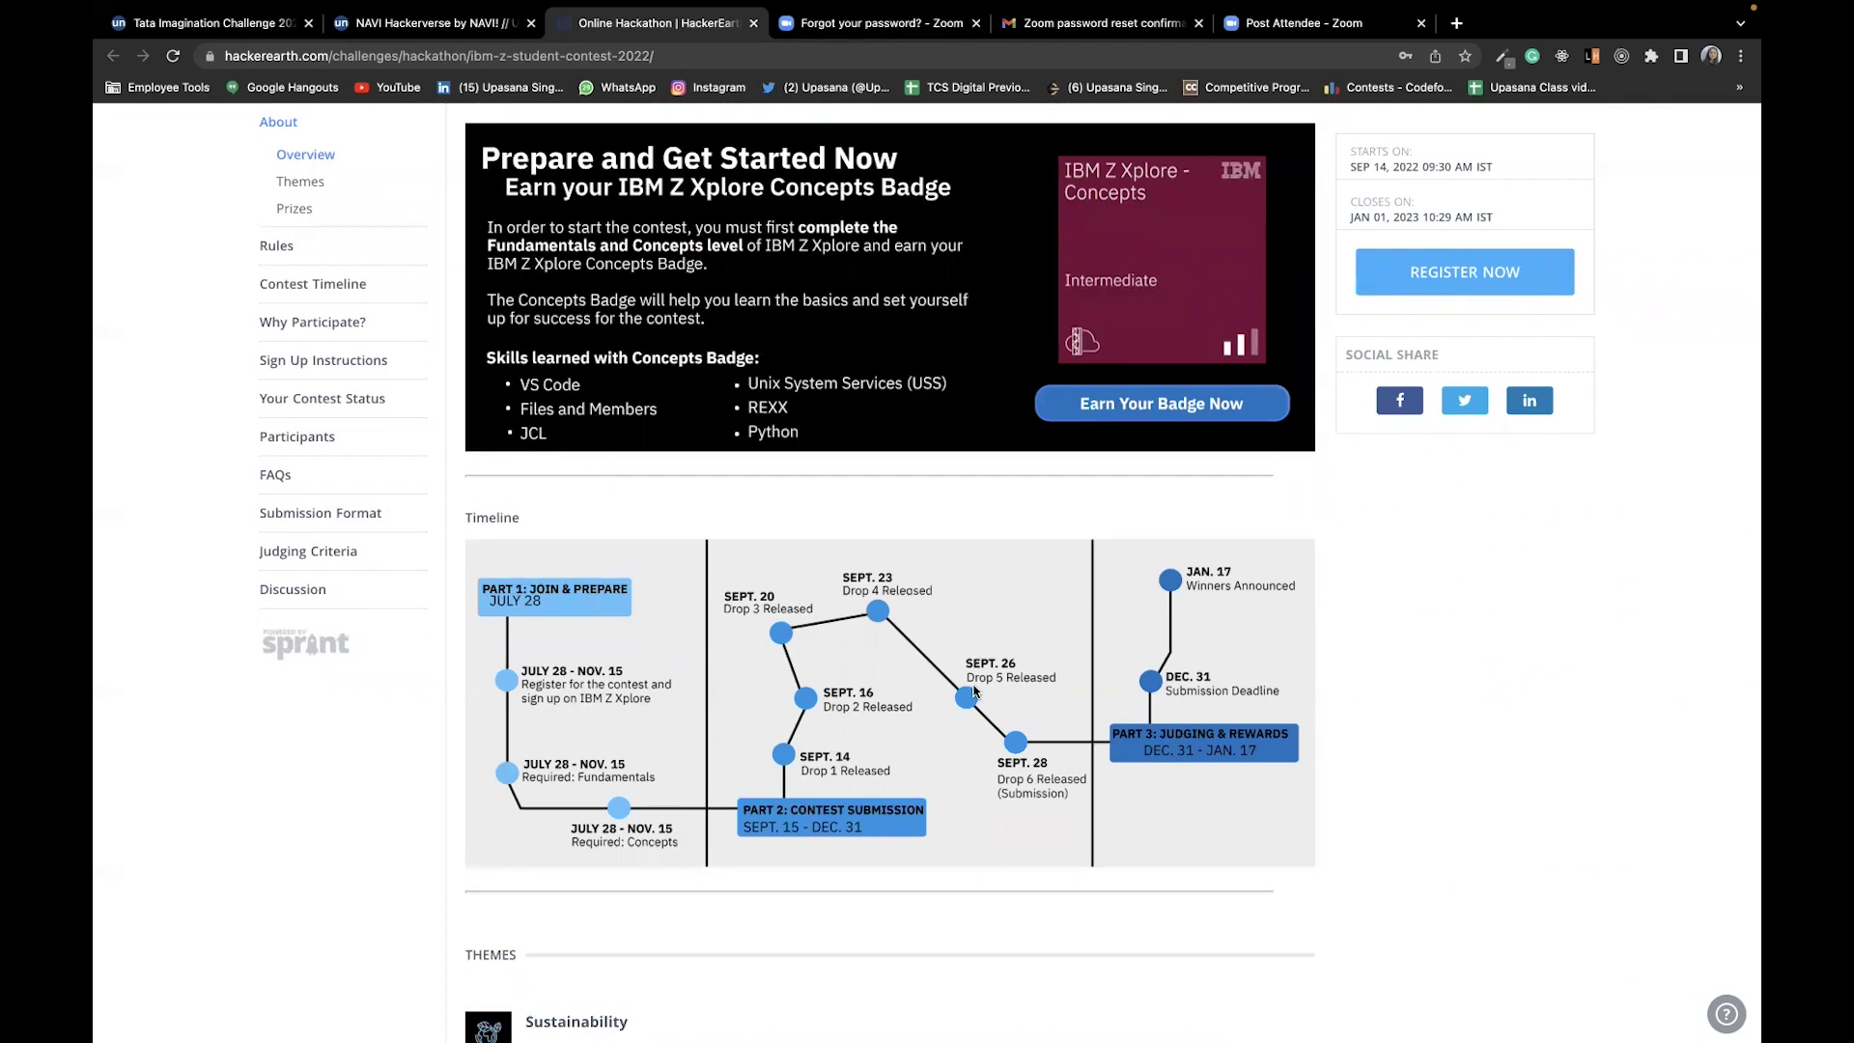
scroll(1103, 813, "down", 4)
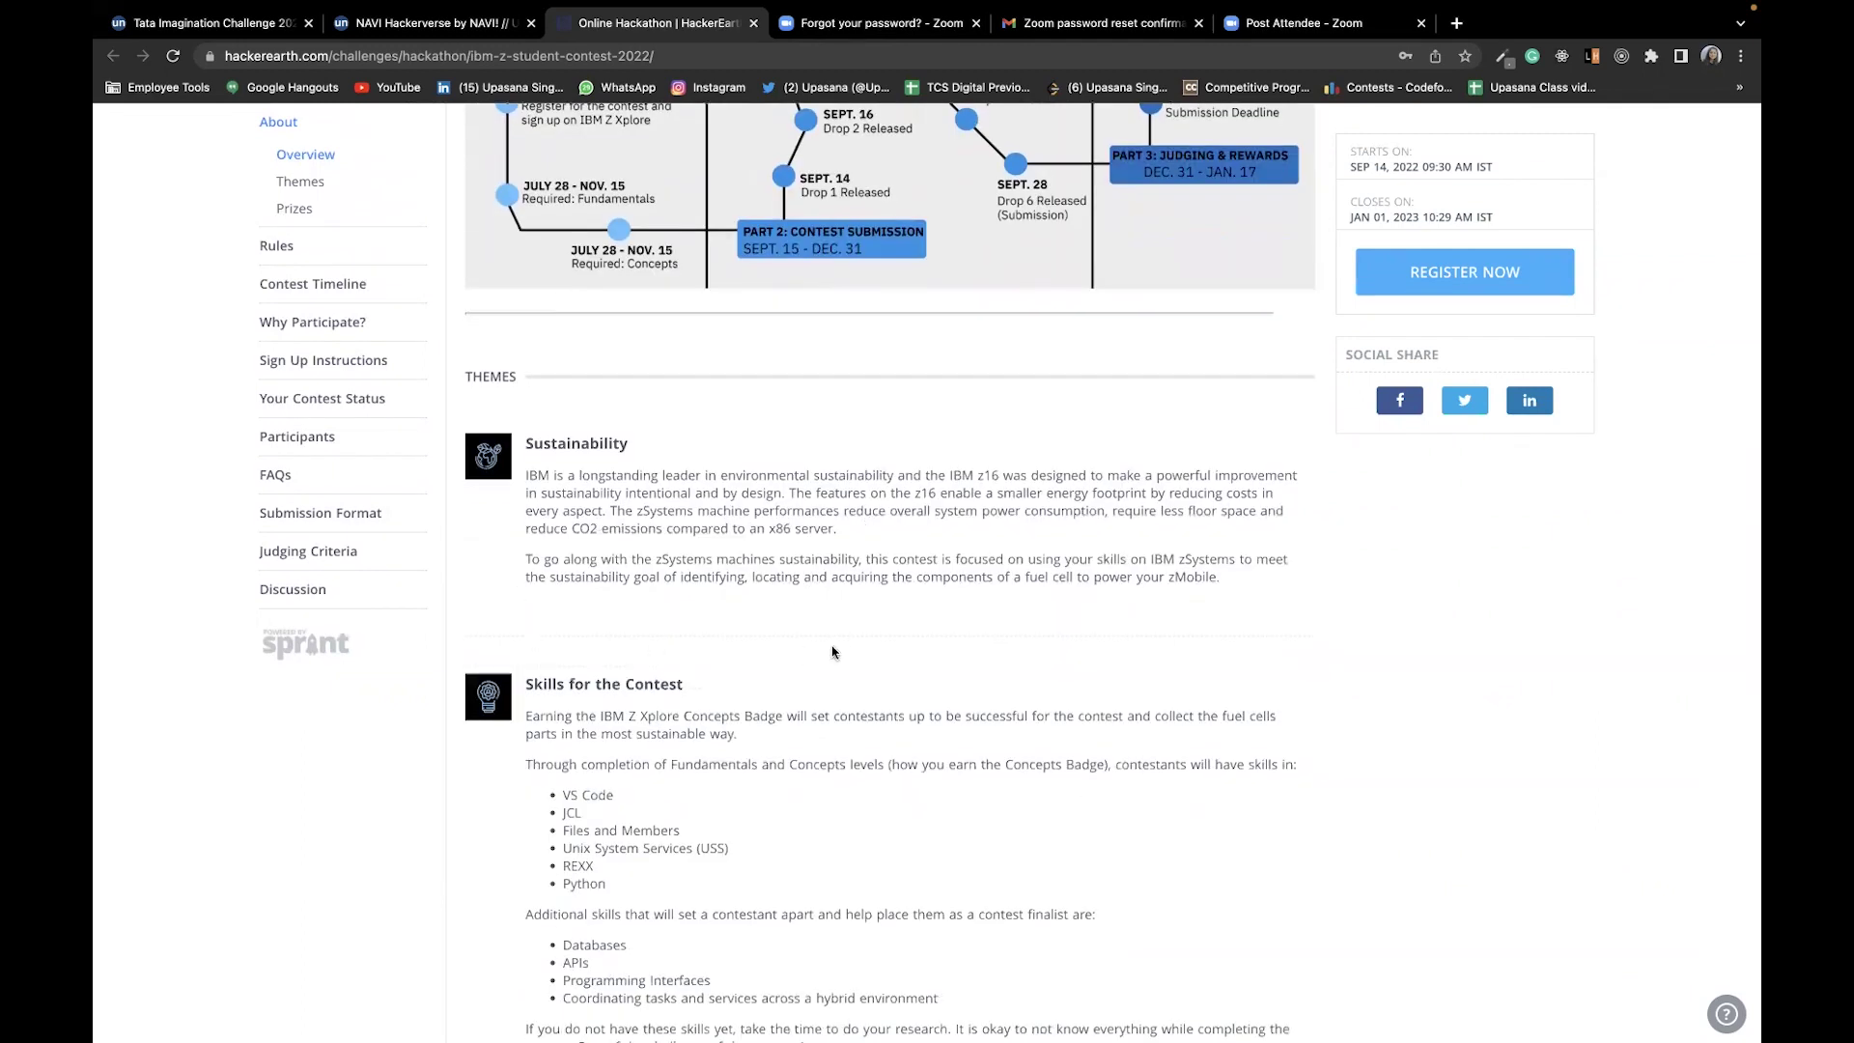
scroll(997, 651, "down", 2)
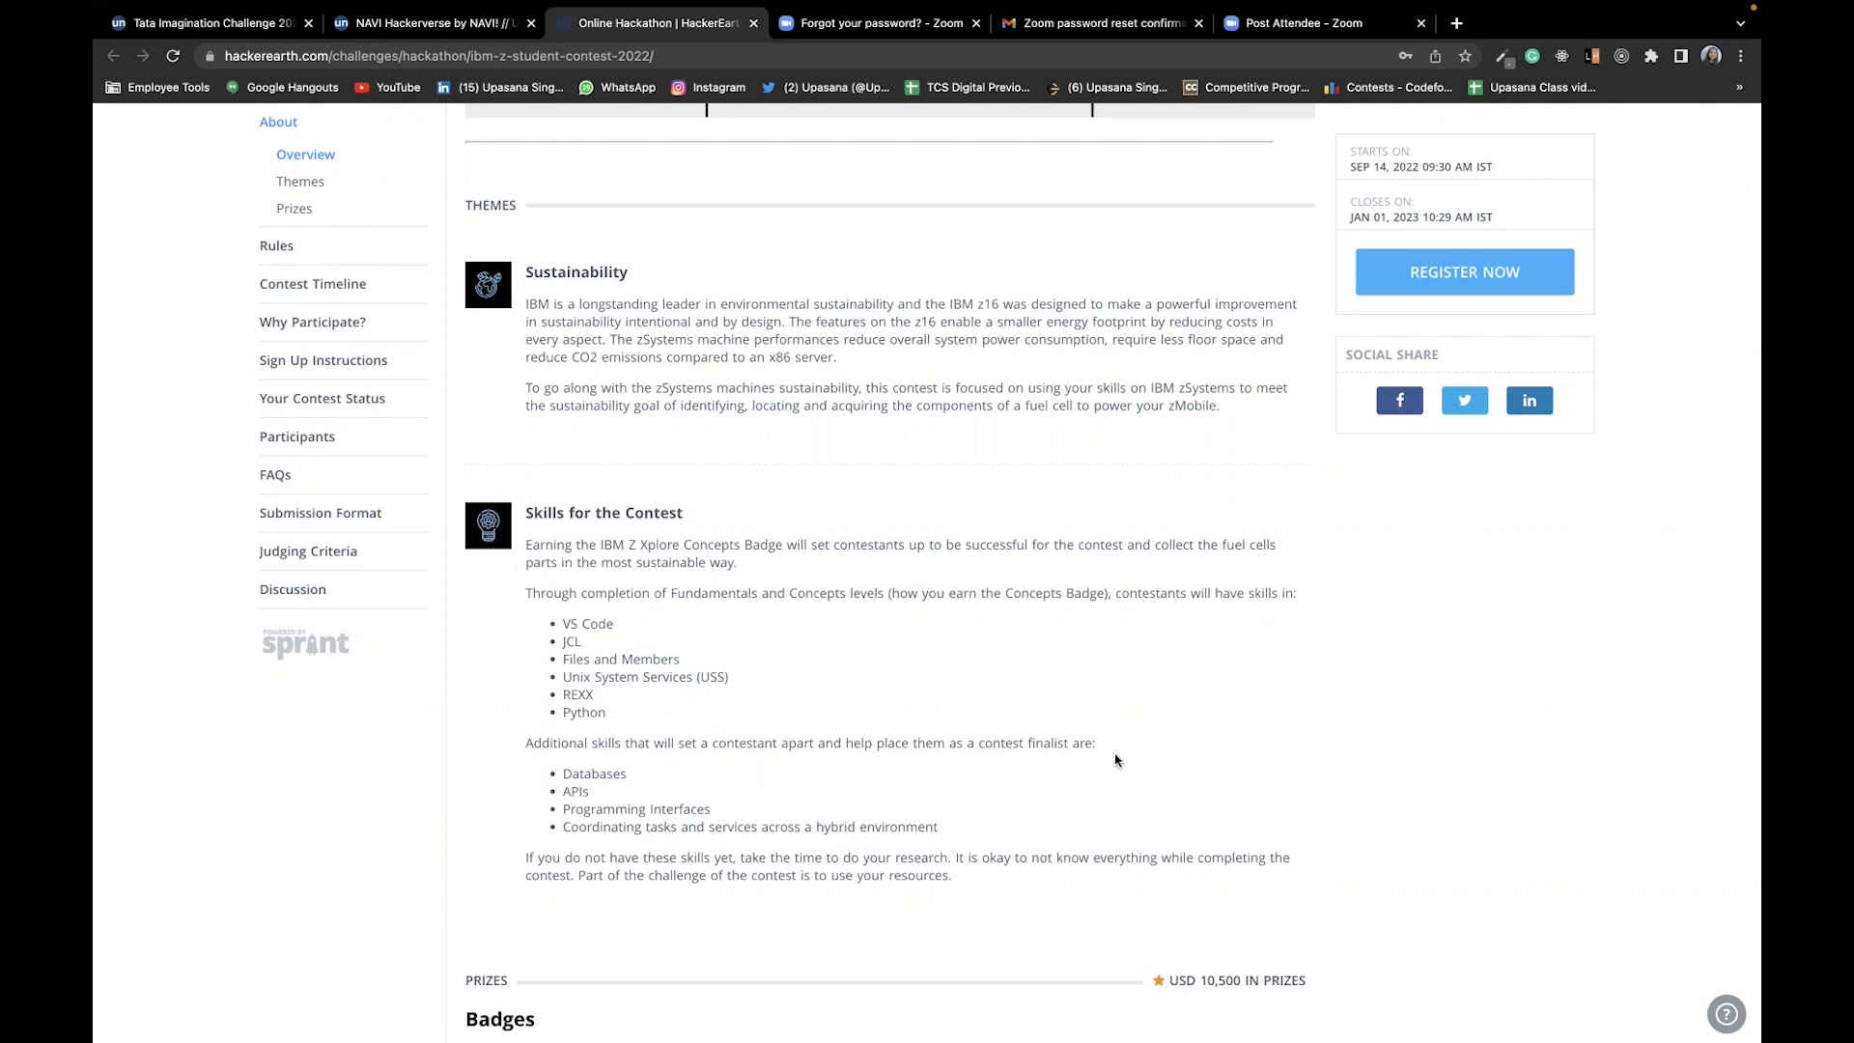
scroll(601, 598, "down", 3)
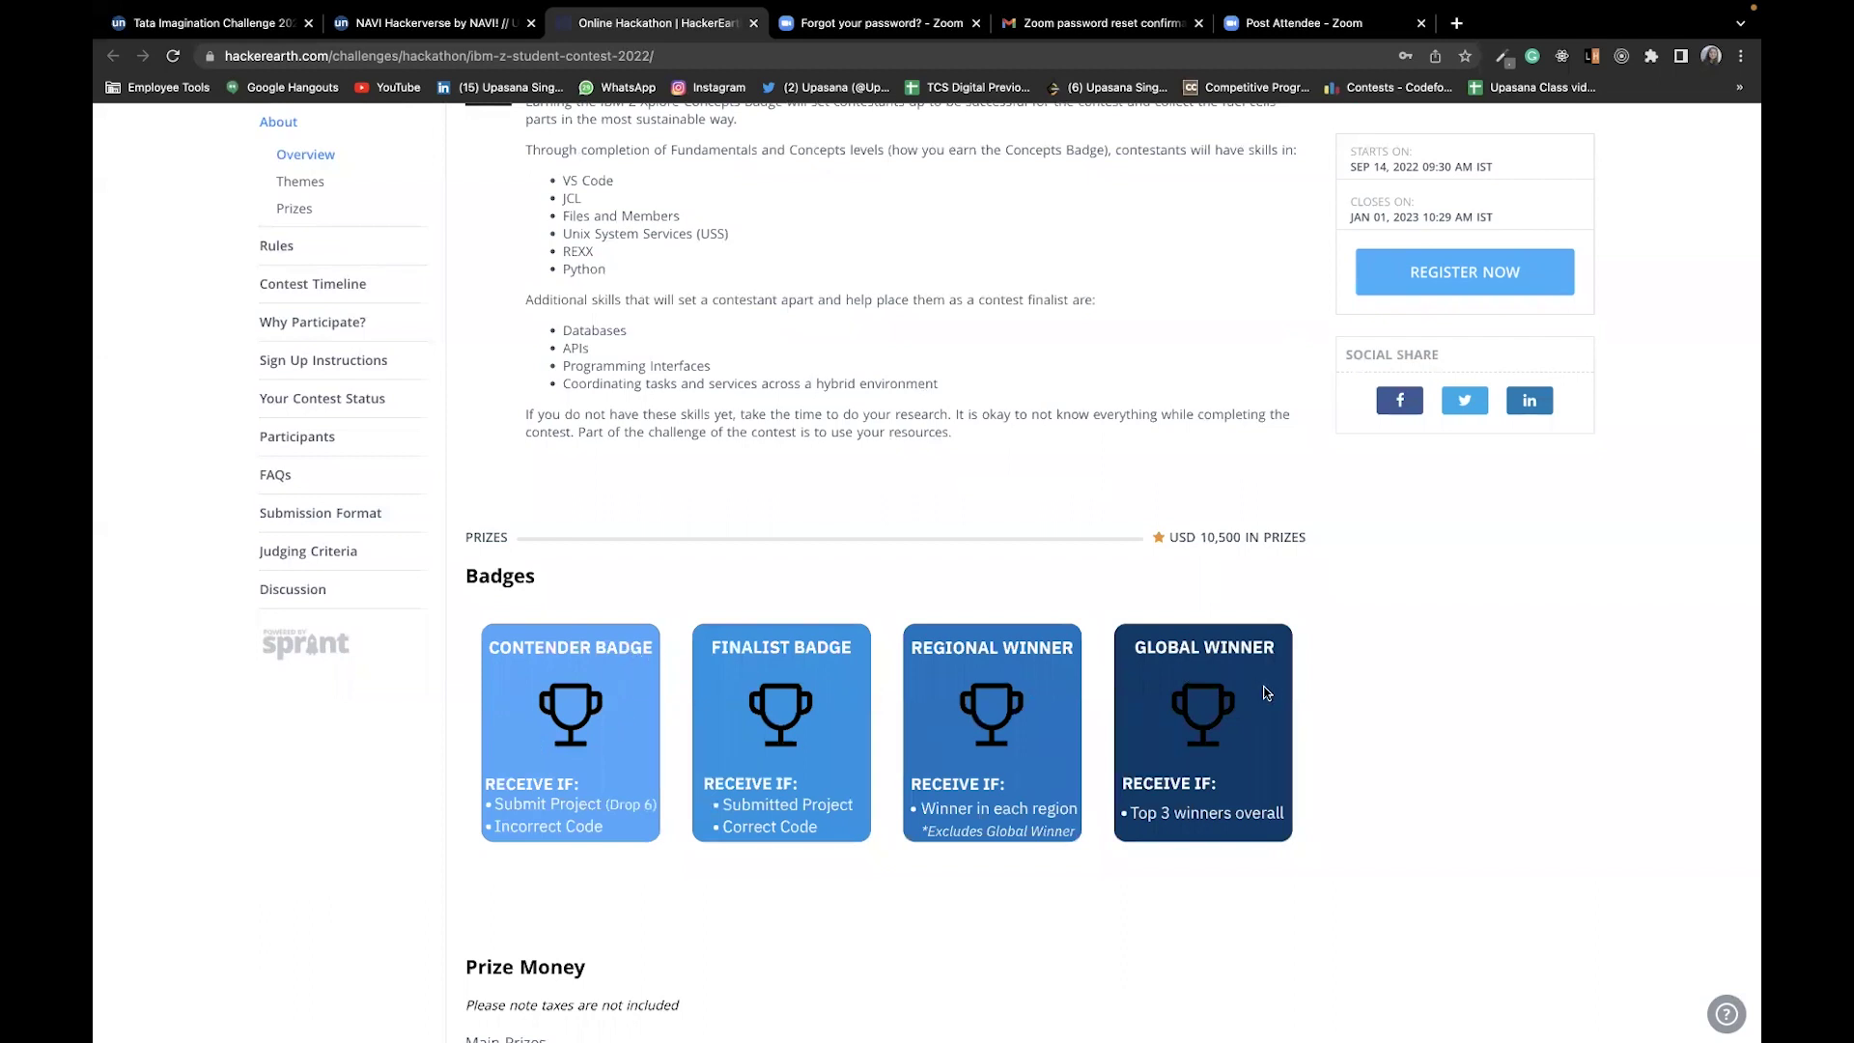
scroll(1111, 874, "down", 2)
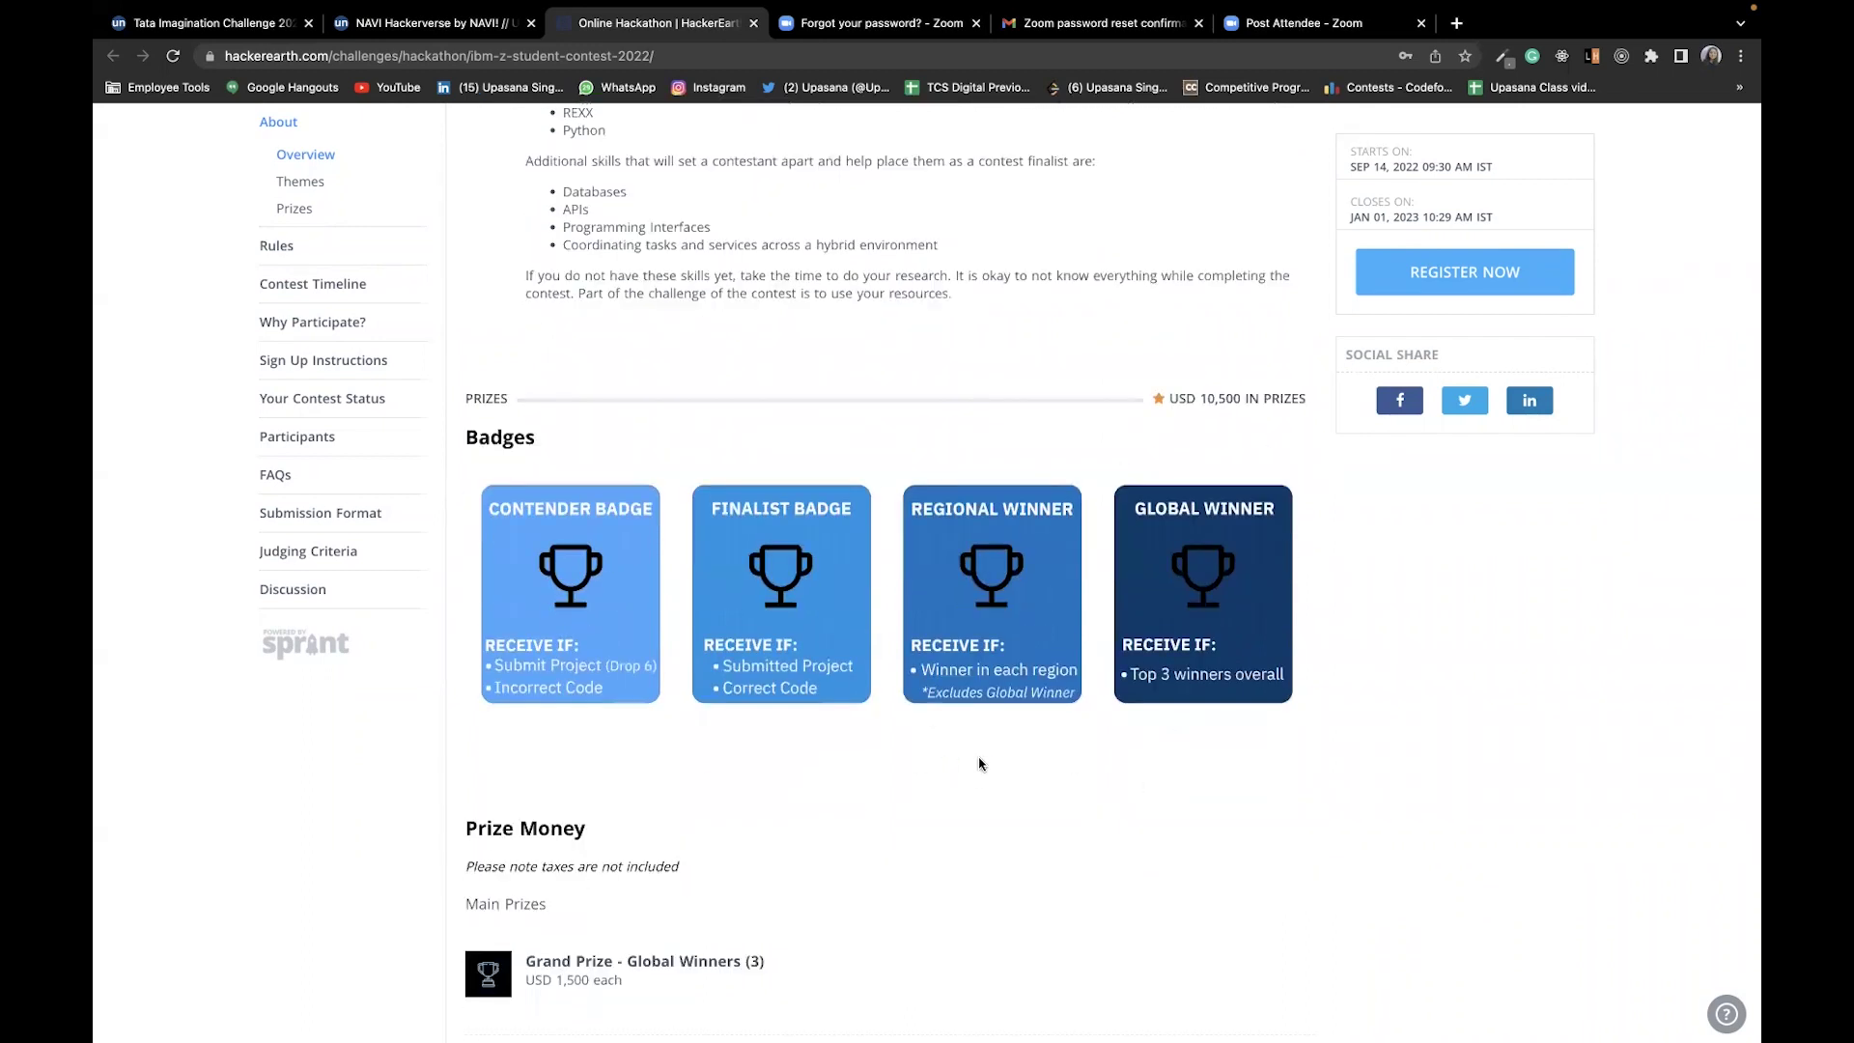
scroll(979, 762, "down", 1)
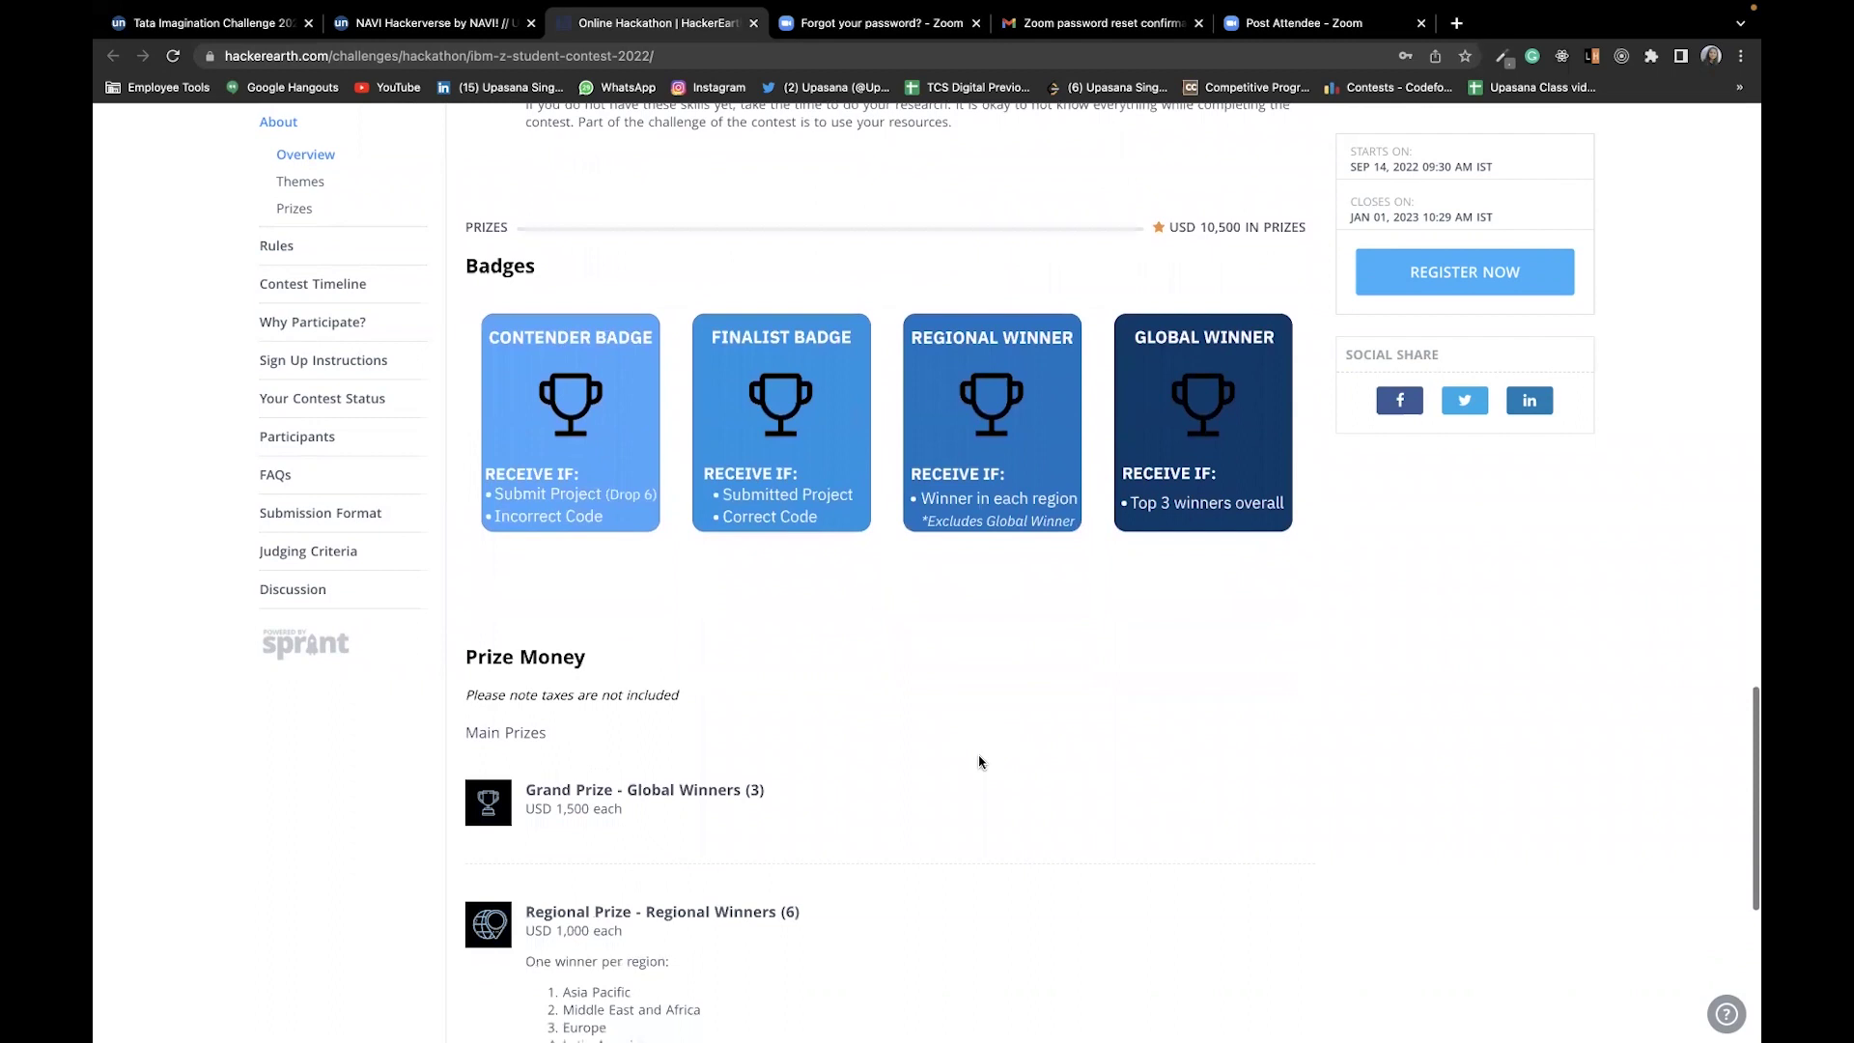
scroll(980, 762, "down", 1)
scroll(979, 763, "down", 1)
scroll(979, 762, "down", 1)
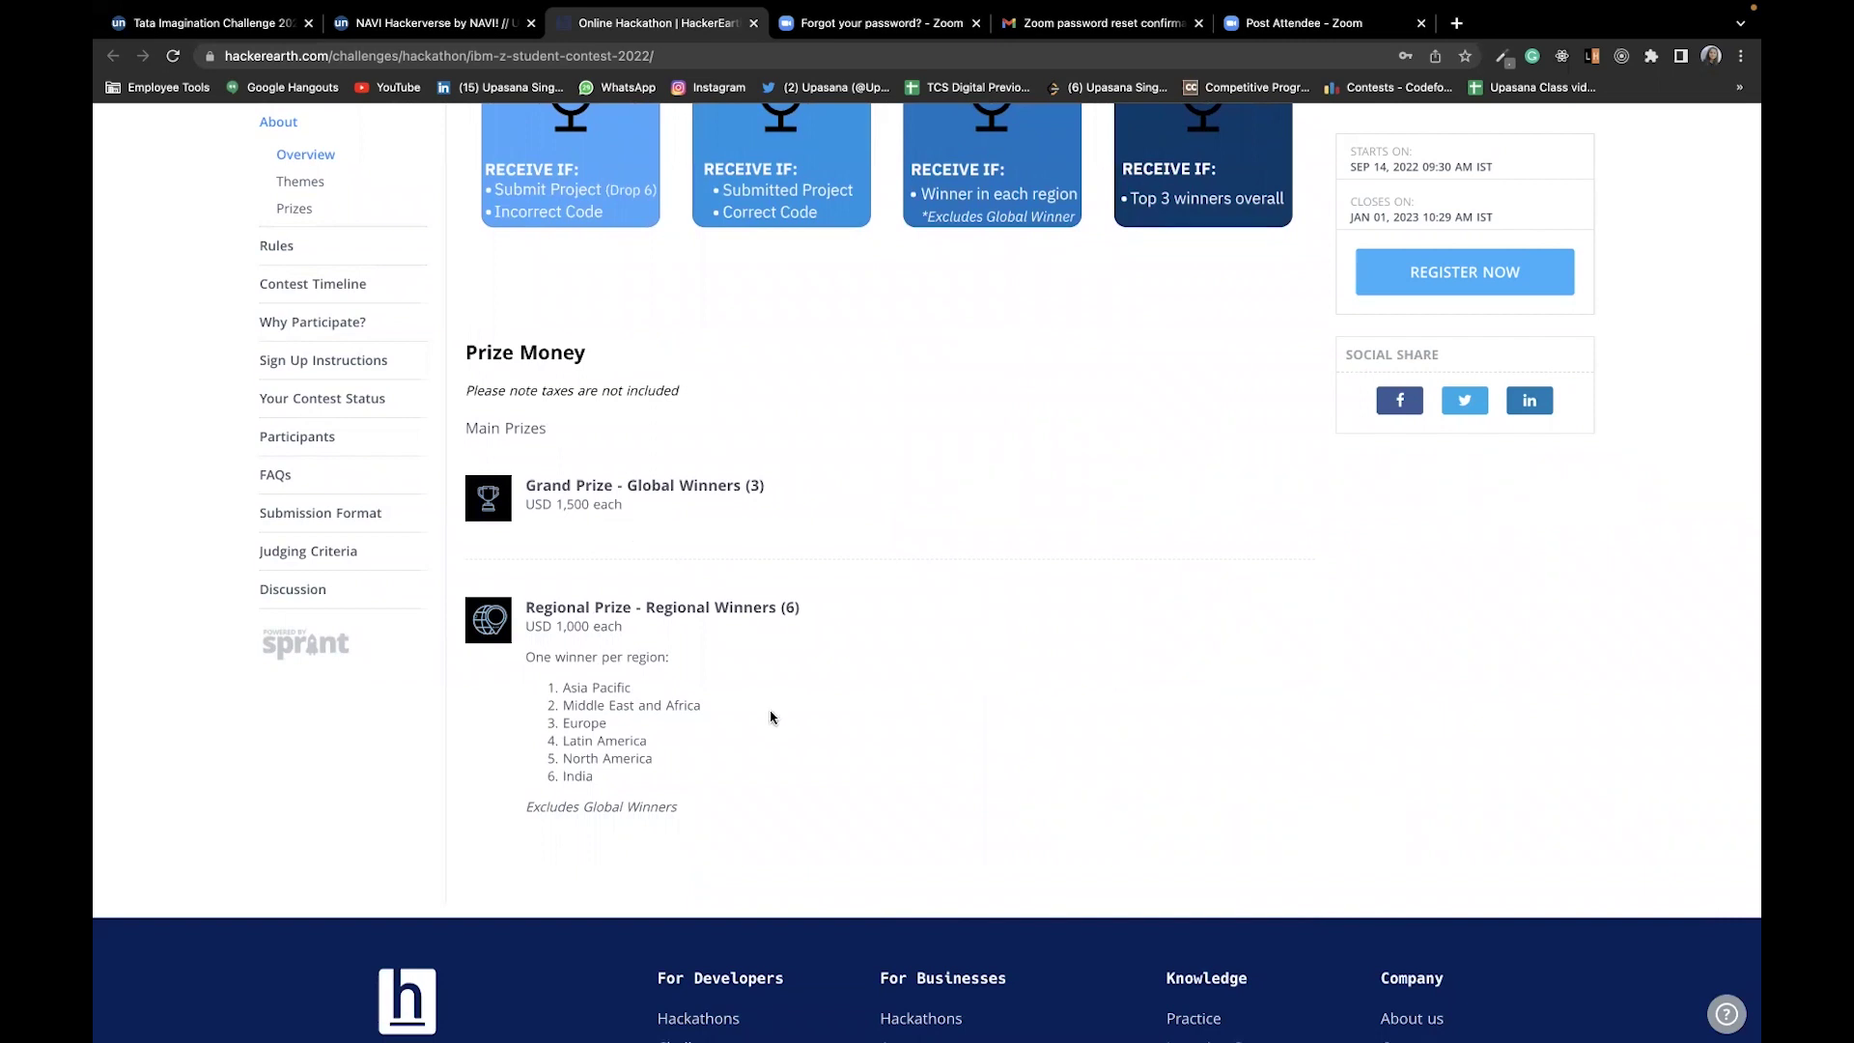
scroll(770, 717, "down", 1)
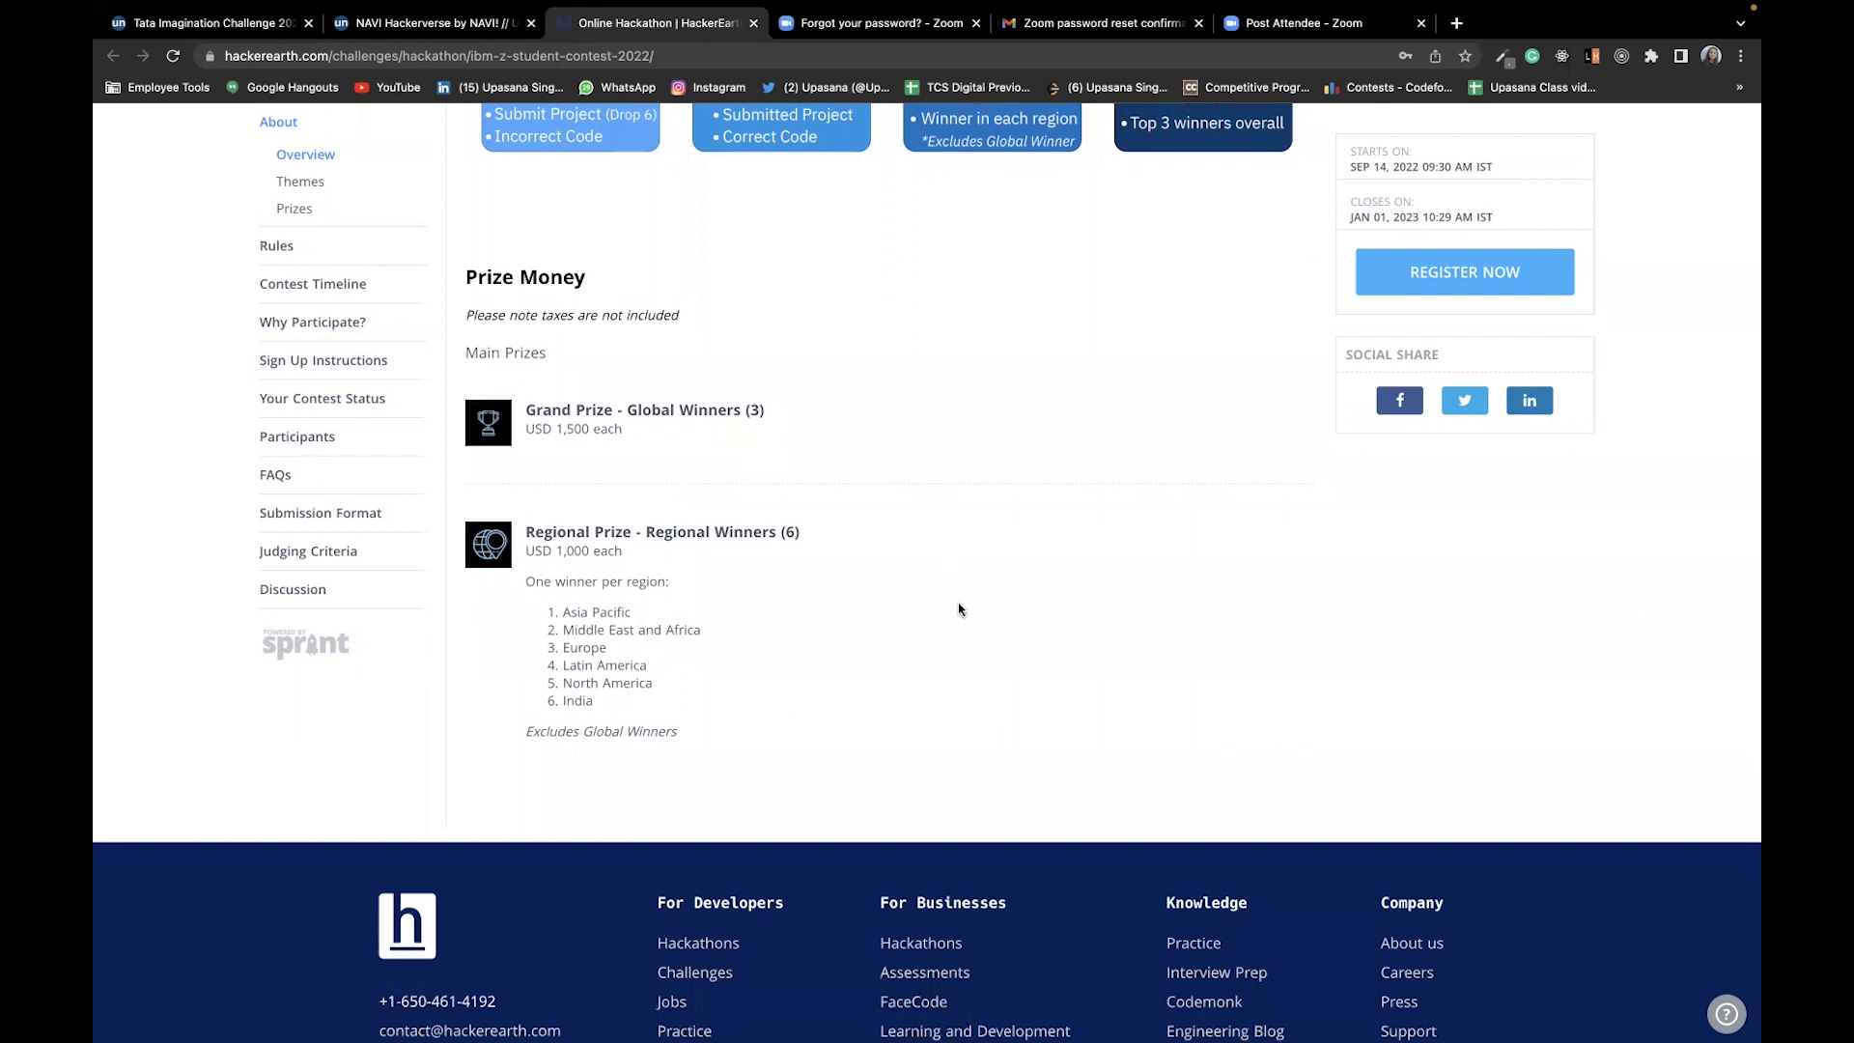
scroll(958, 602, "up", 10)
scroll(962, 648, "up", 3)
scroll(962, 647, "up", 3)
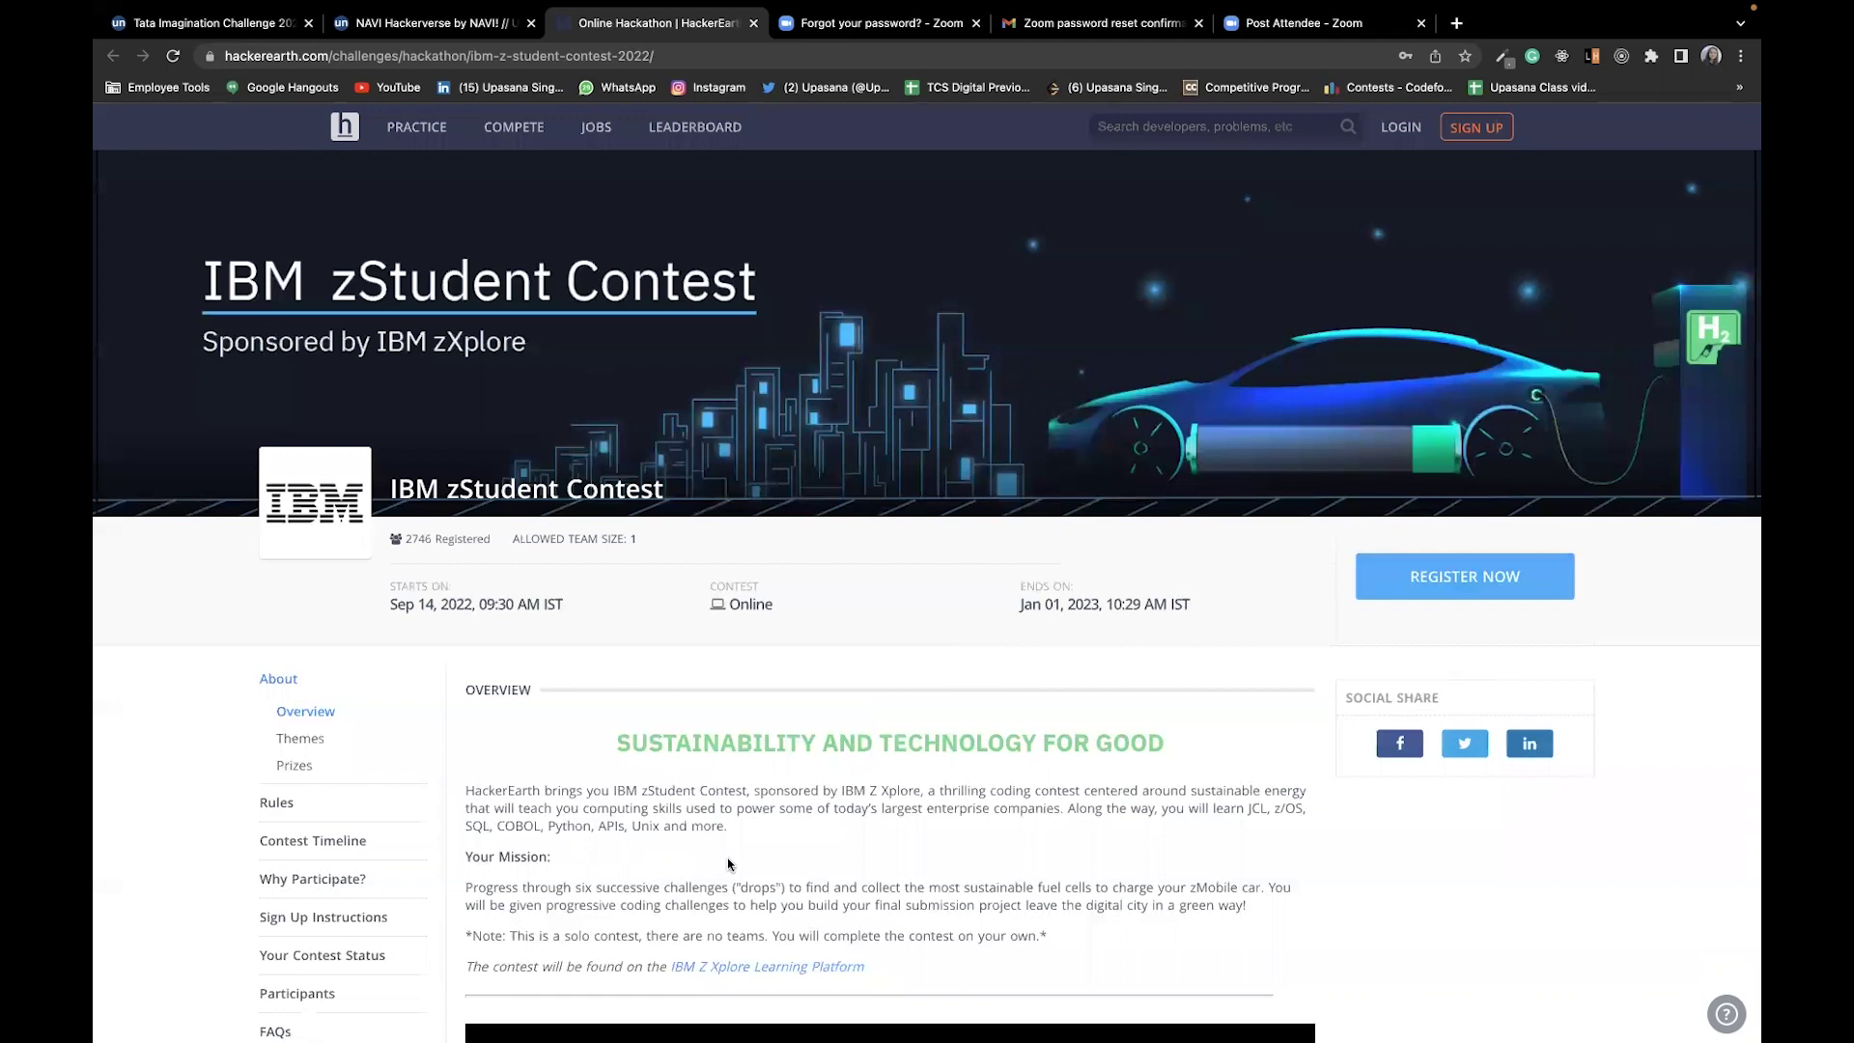
Bring up the NAVI Hackerverse tab to view its Online Quiz, Coding Assessment and Interview rounds.
key("ctrl+shift+Tab")
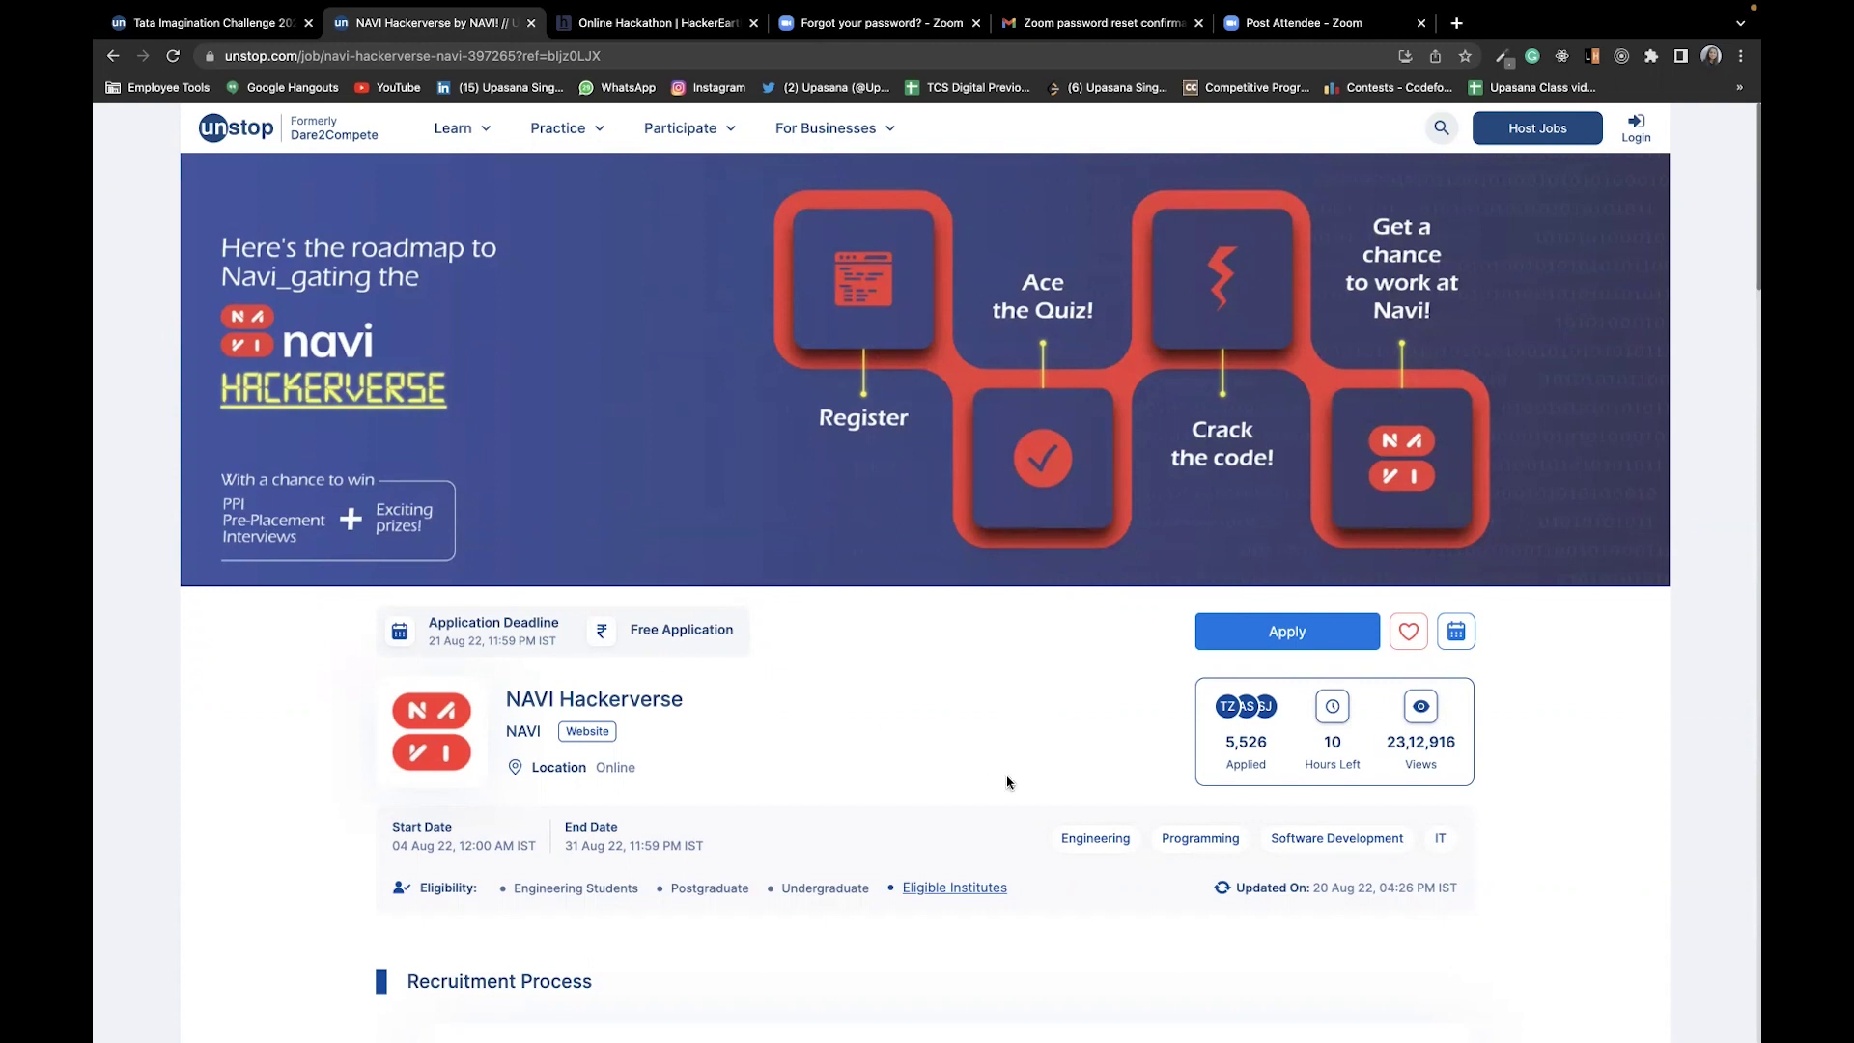
scroll(1005, 778, "down", 4)
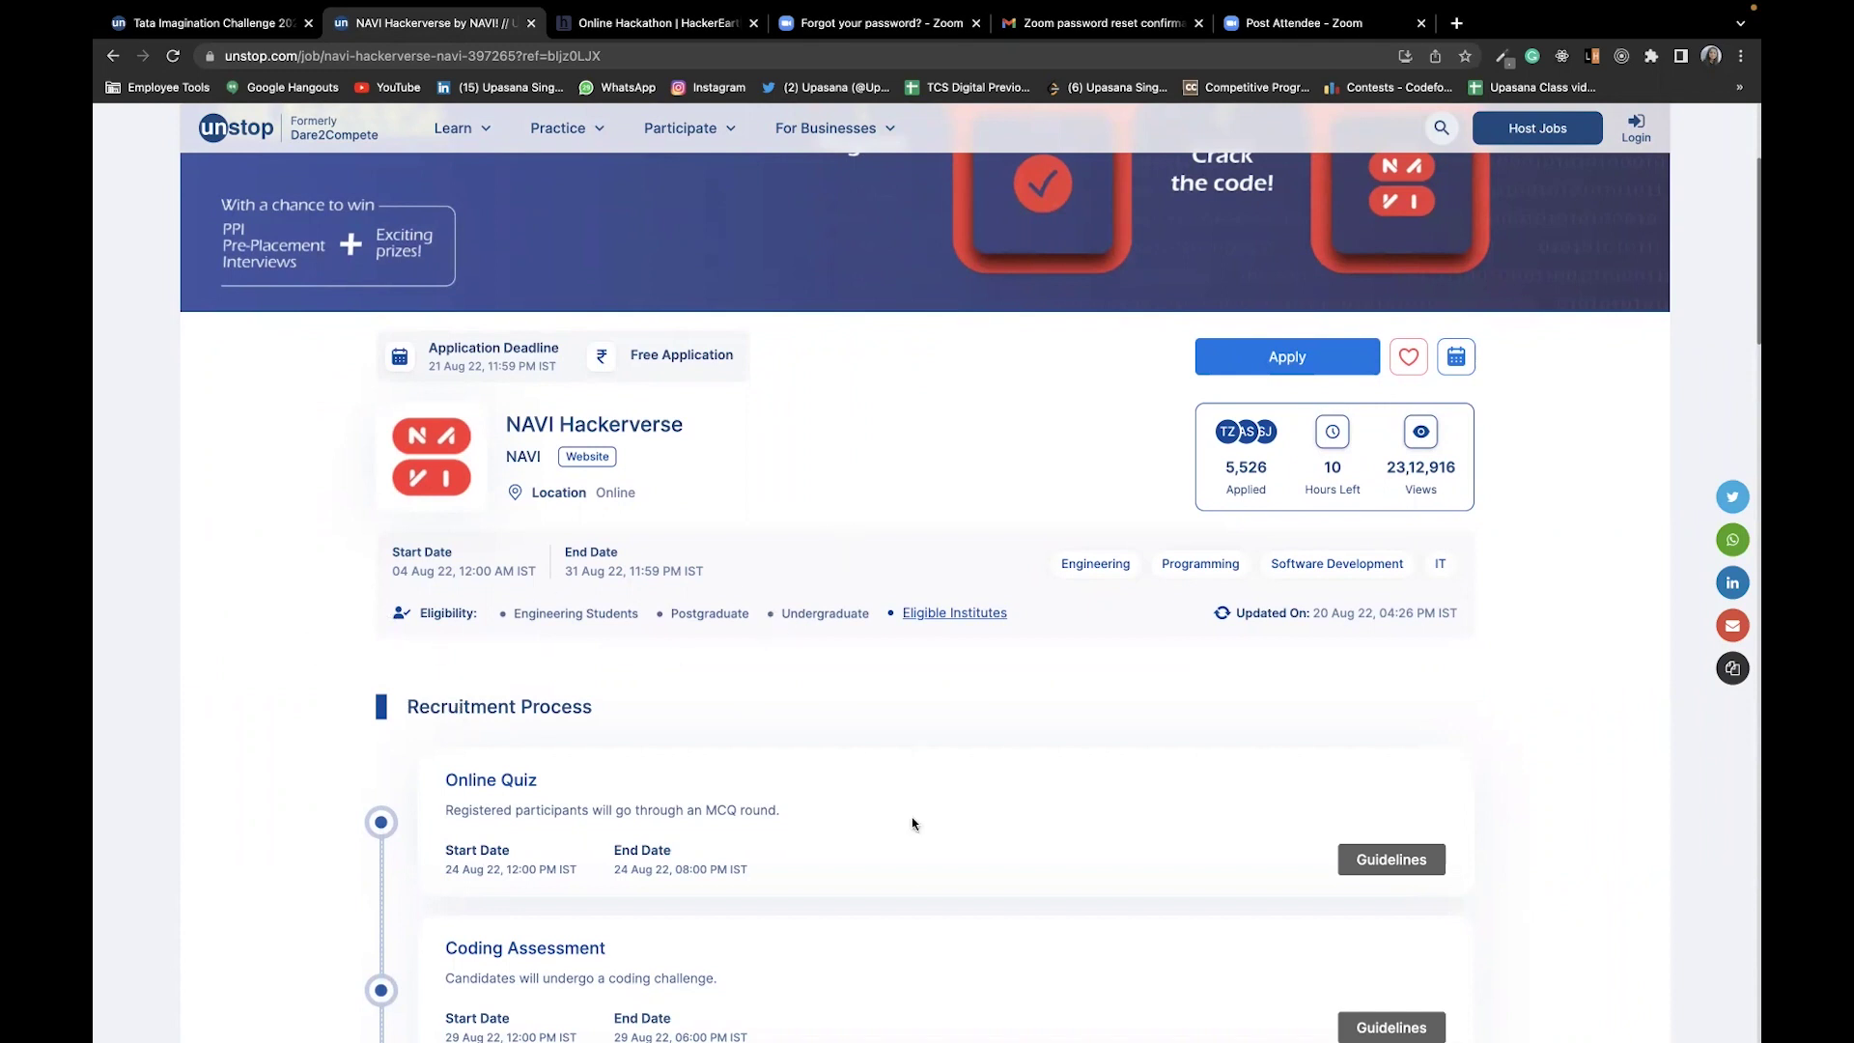
scroll(913, 825, "down", 2)
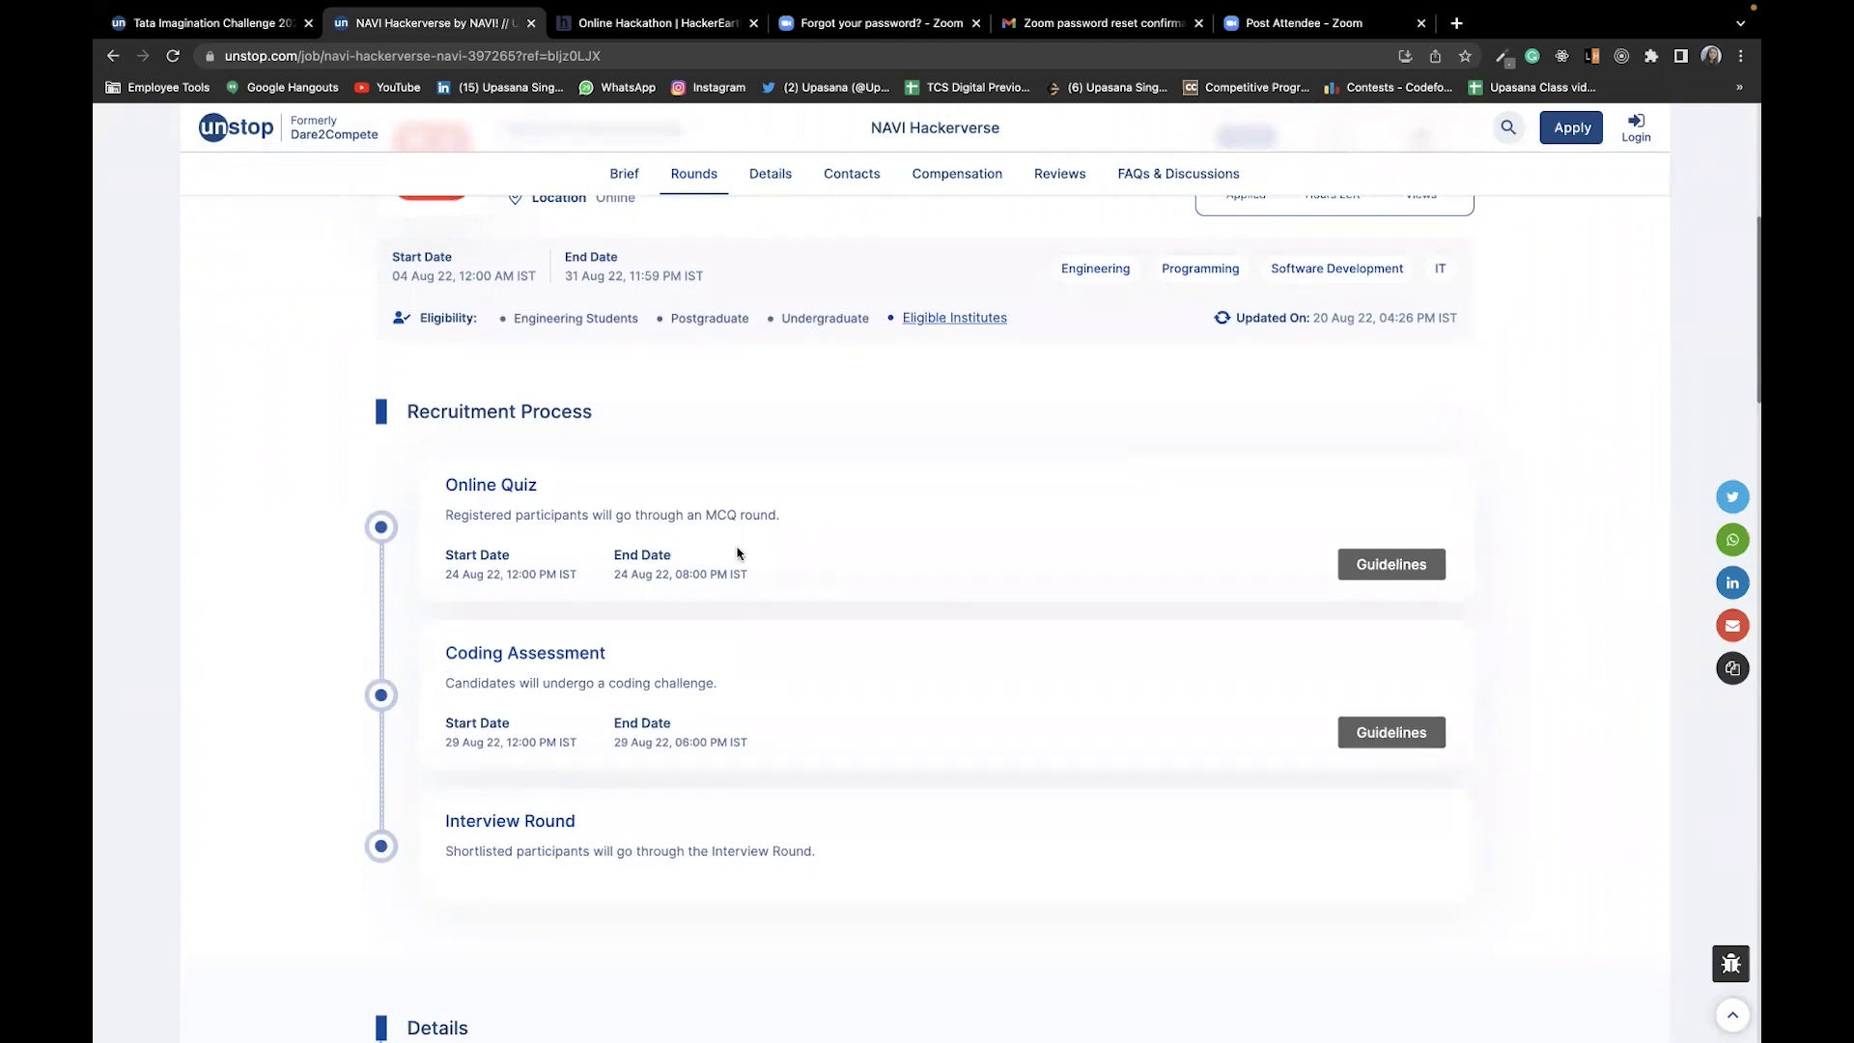
scroll(810, 710, "down", 1)
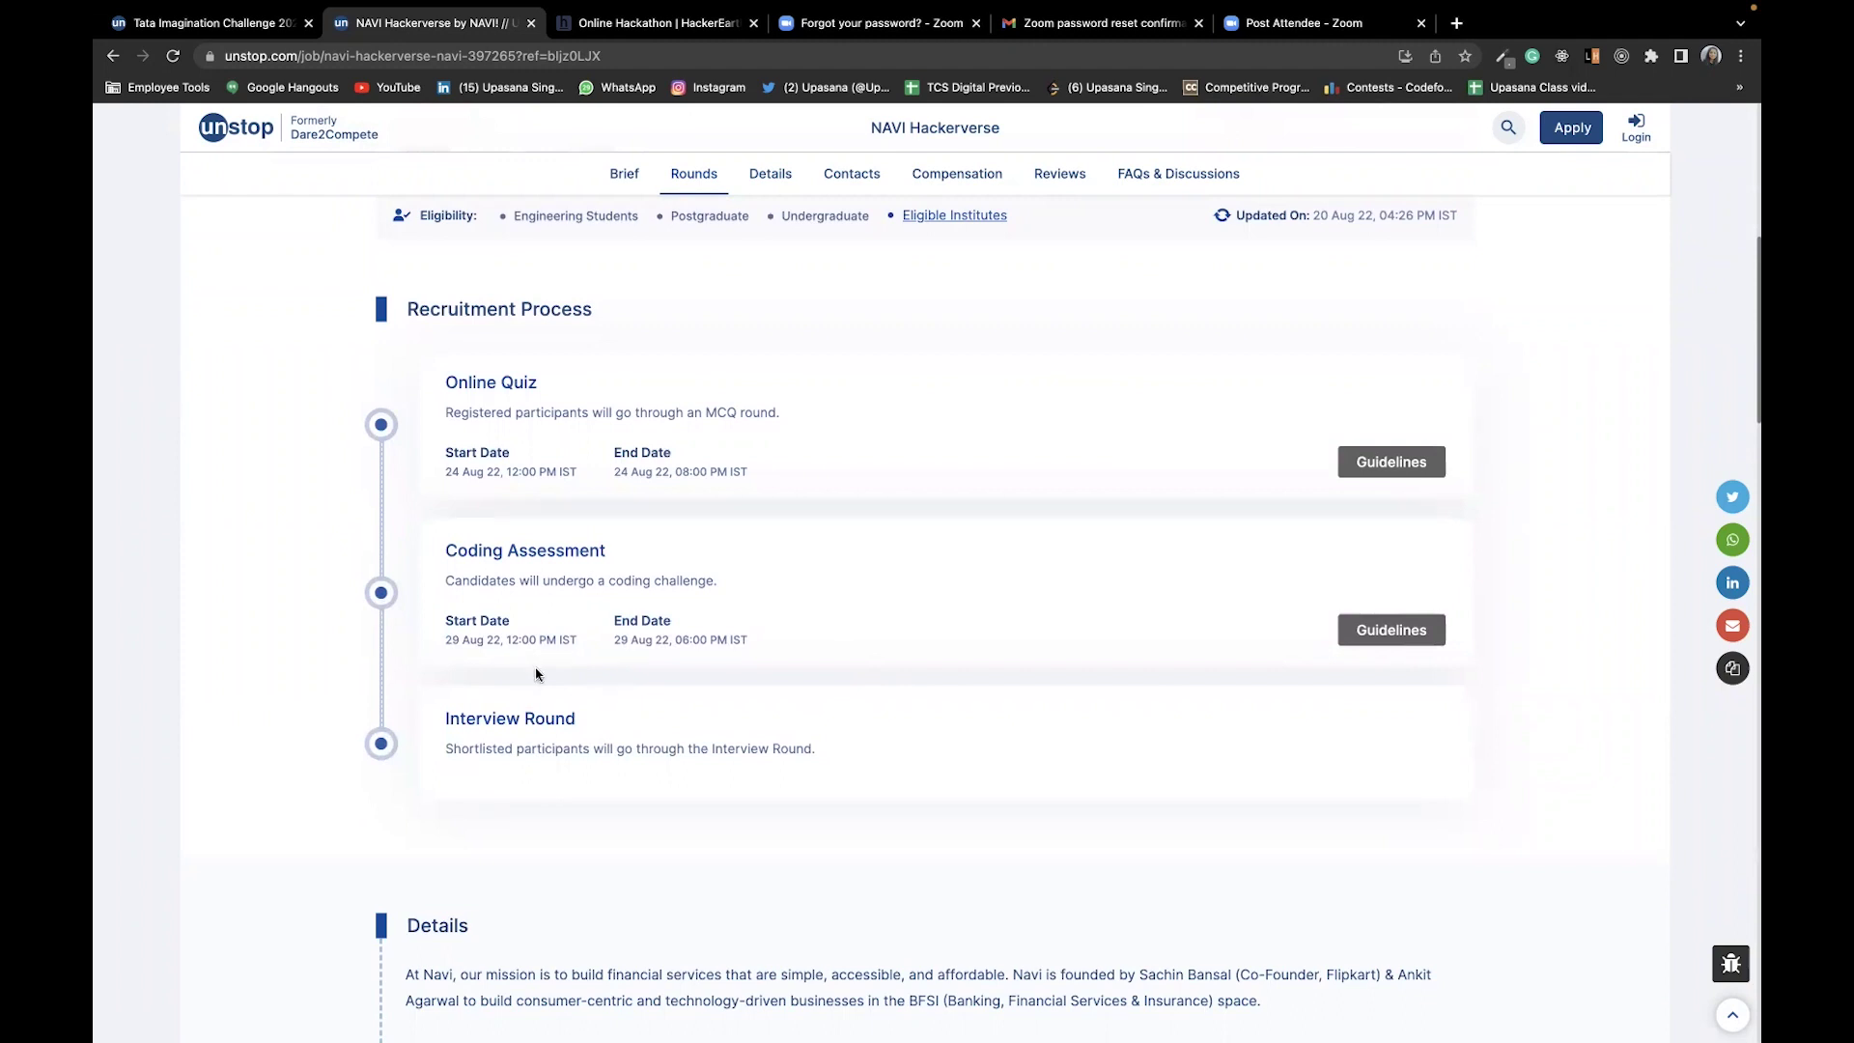
scroll(722, 930, "down", 2)
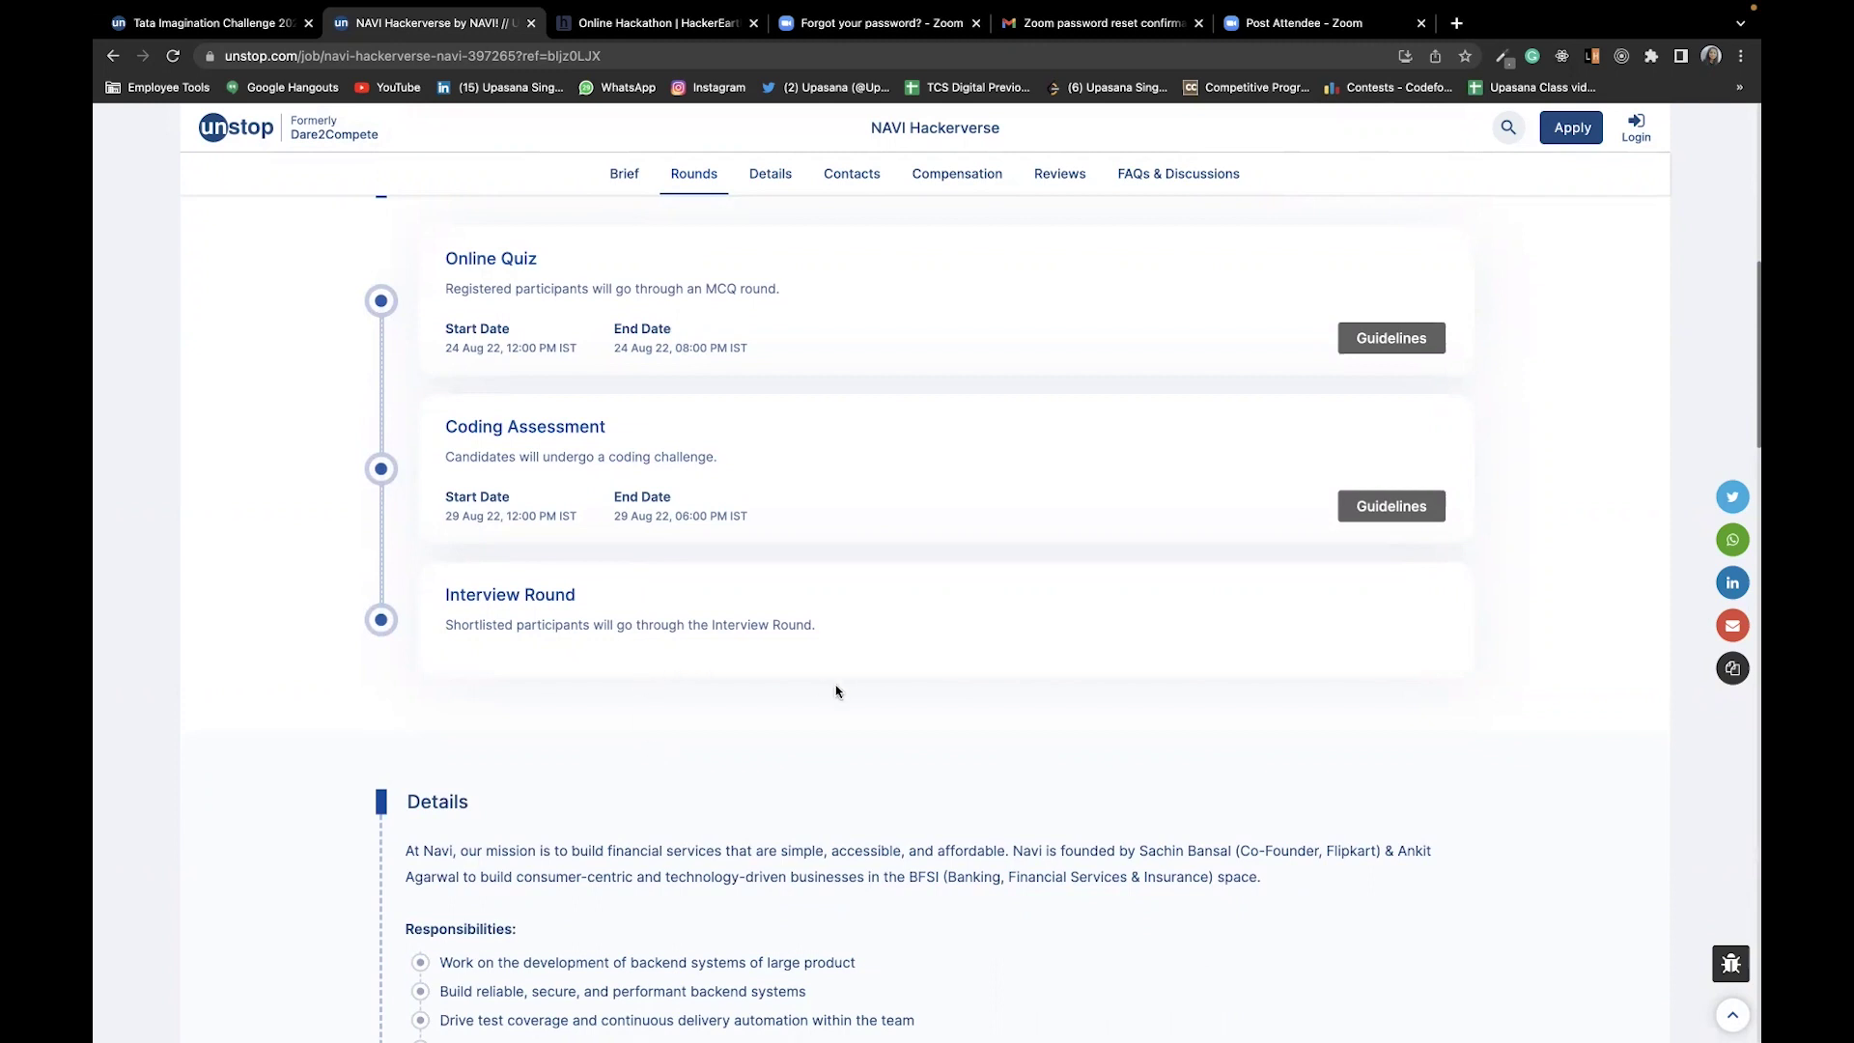
scroll(836, 690, "down", 3)
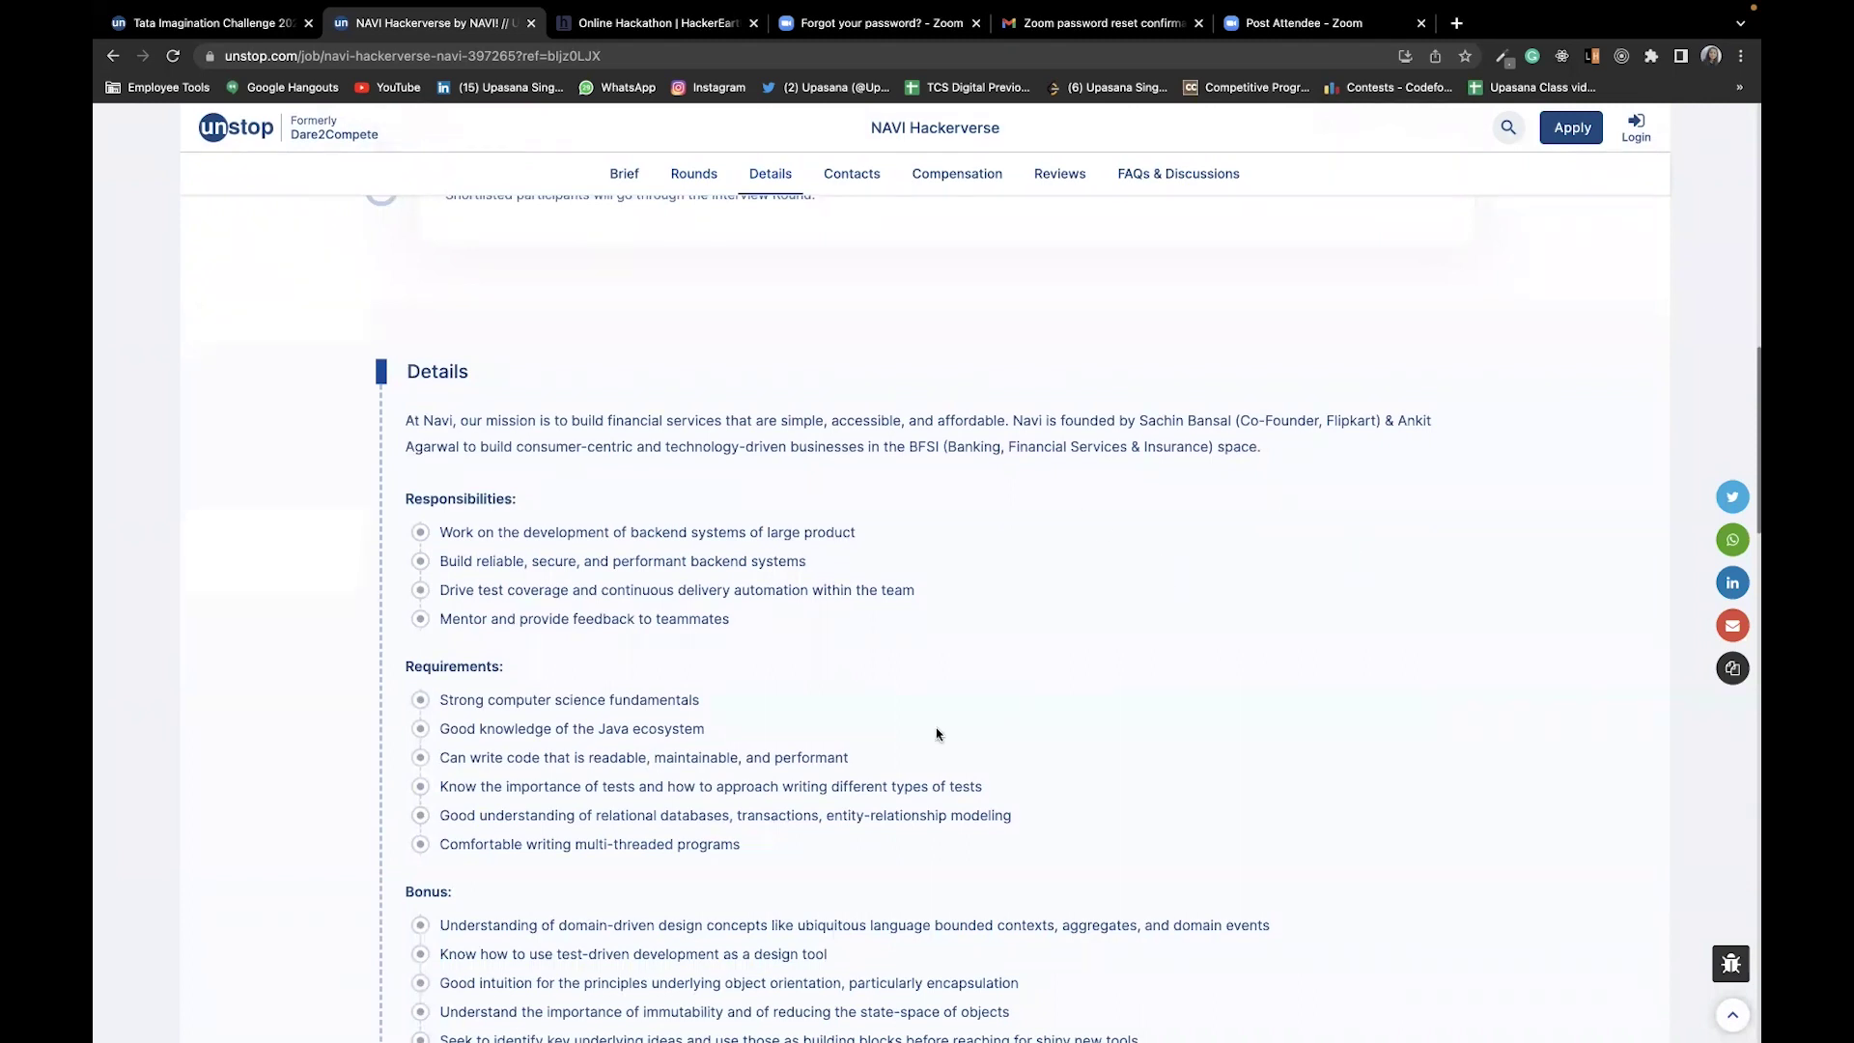
scroll(936, 727, "down", 1)
scroll(937, 728, "down", 1)
scroll(935, 727, "down", 1)
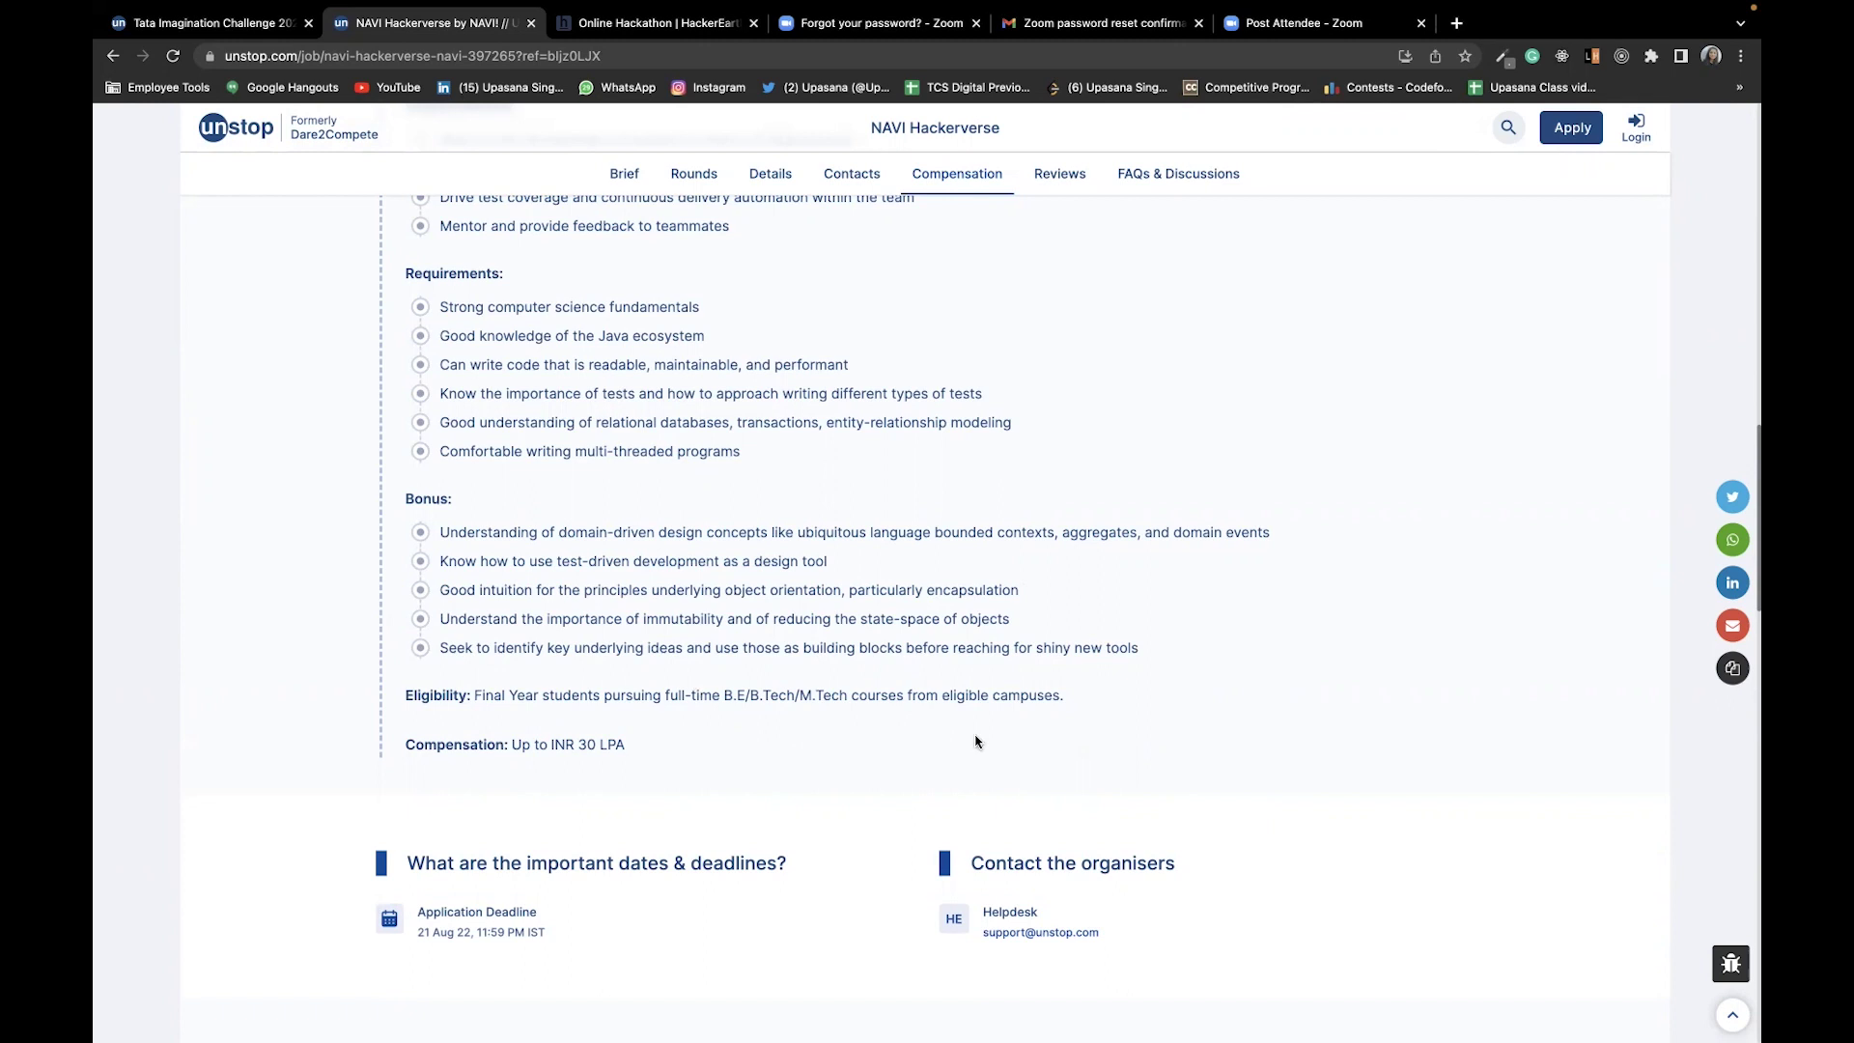
scroll(1062, 573, "up", 1)
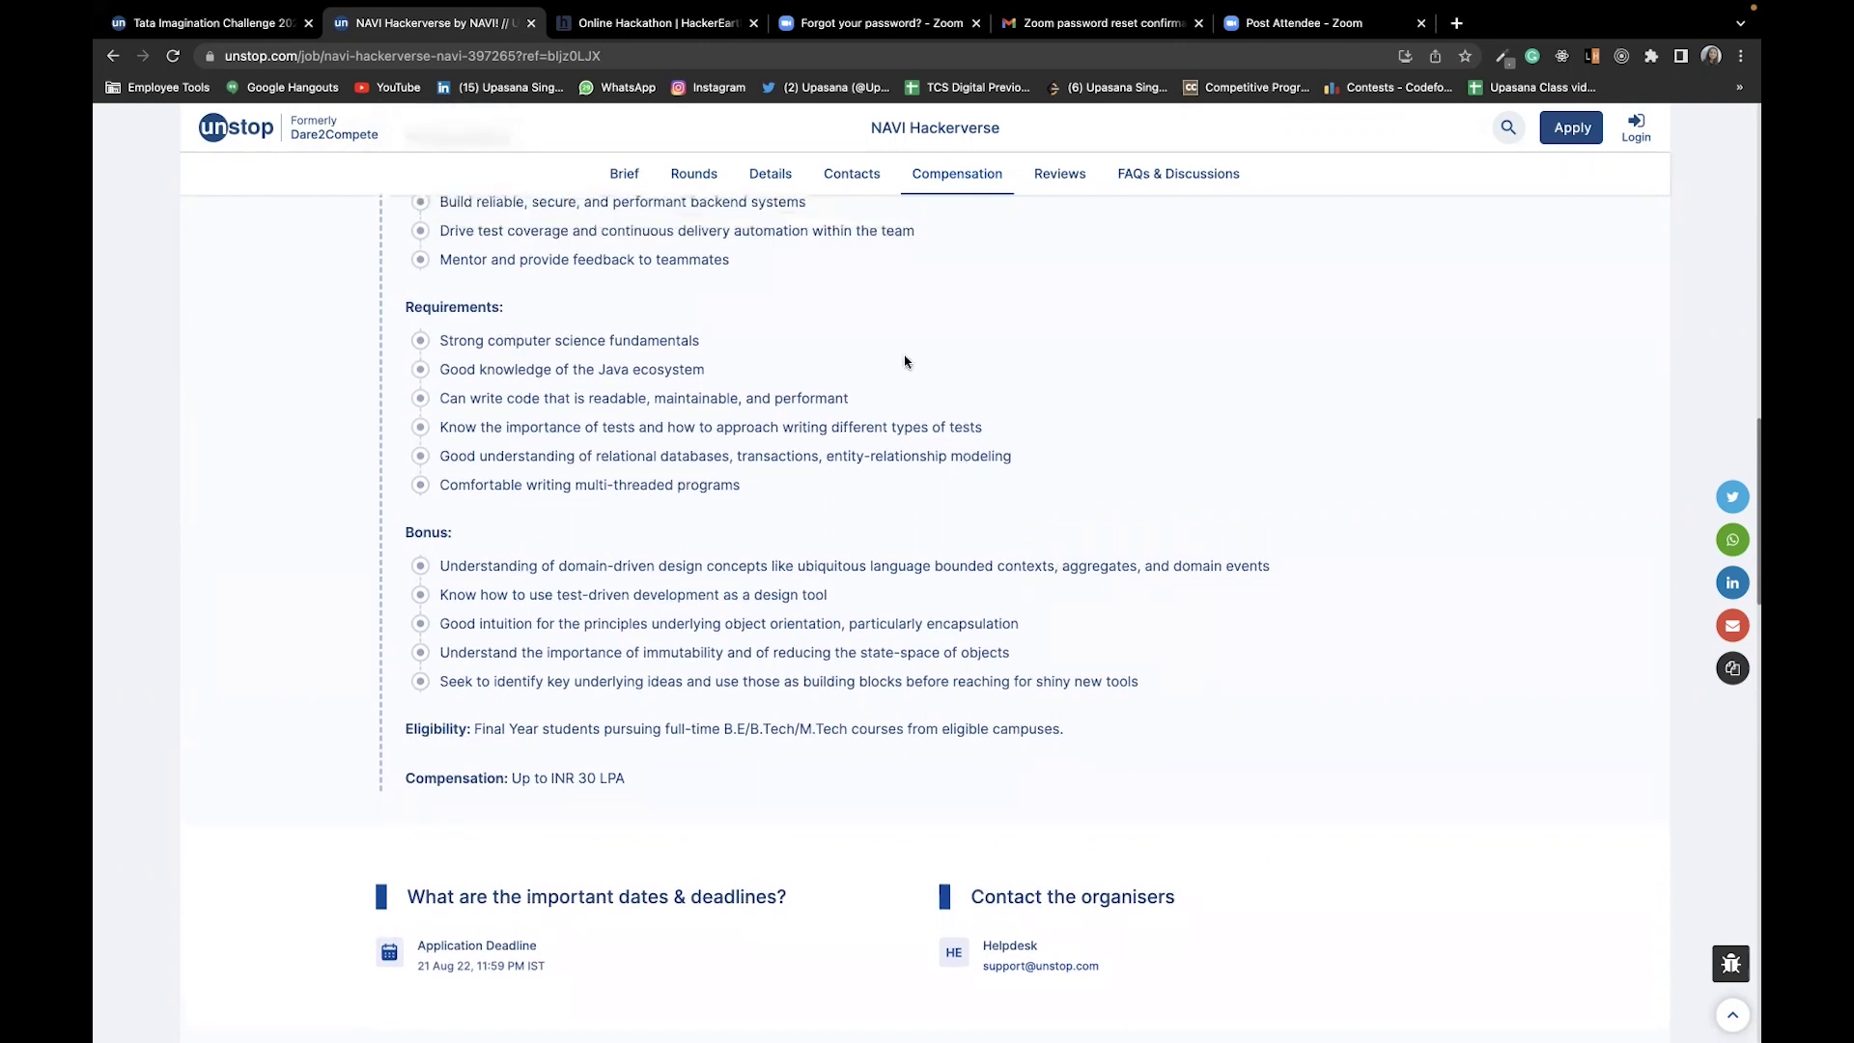
scroll(905, 361, "up", 3)
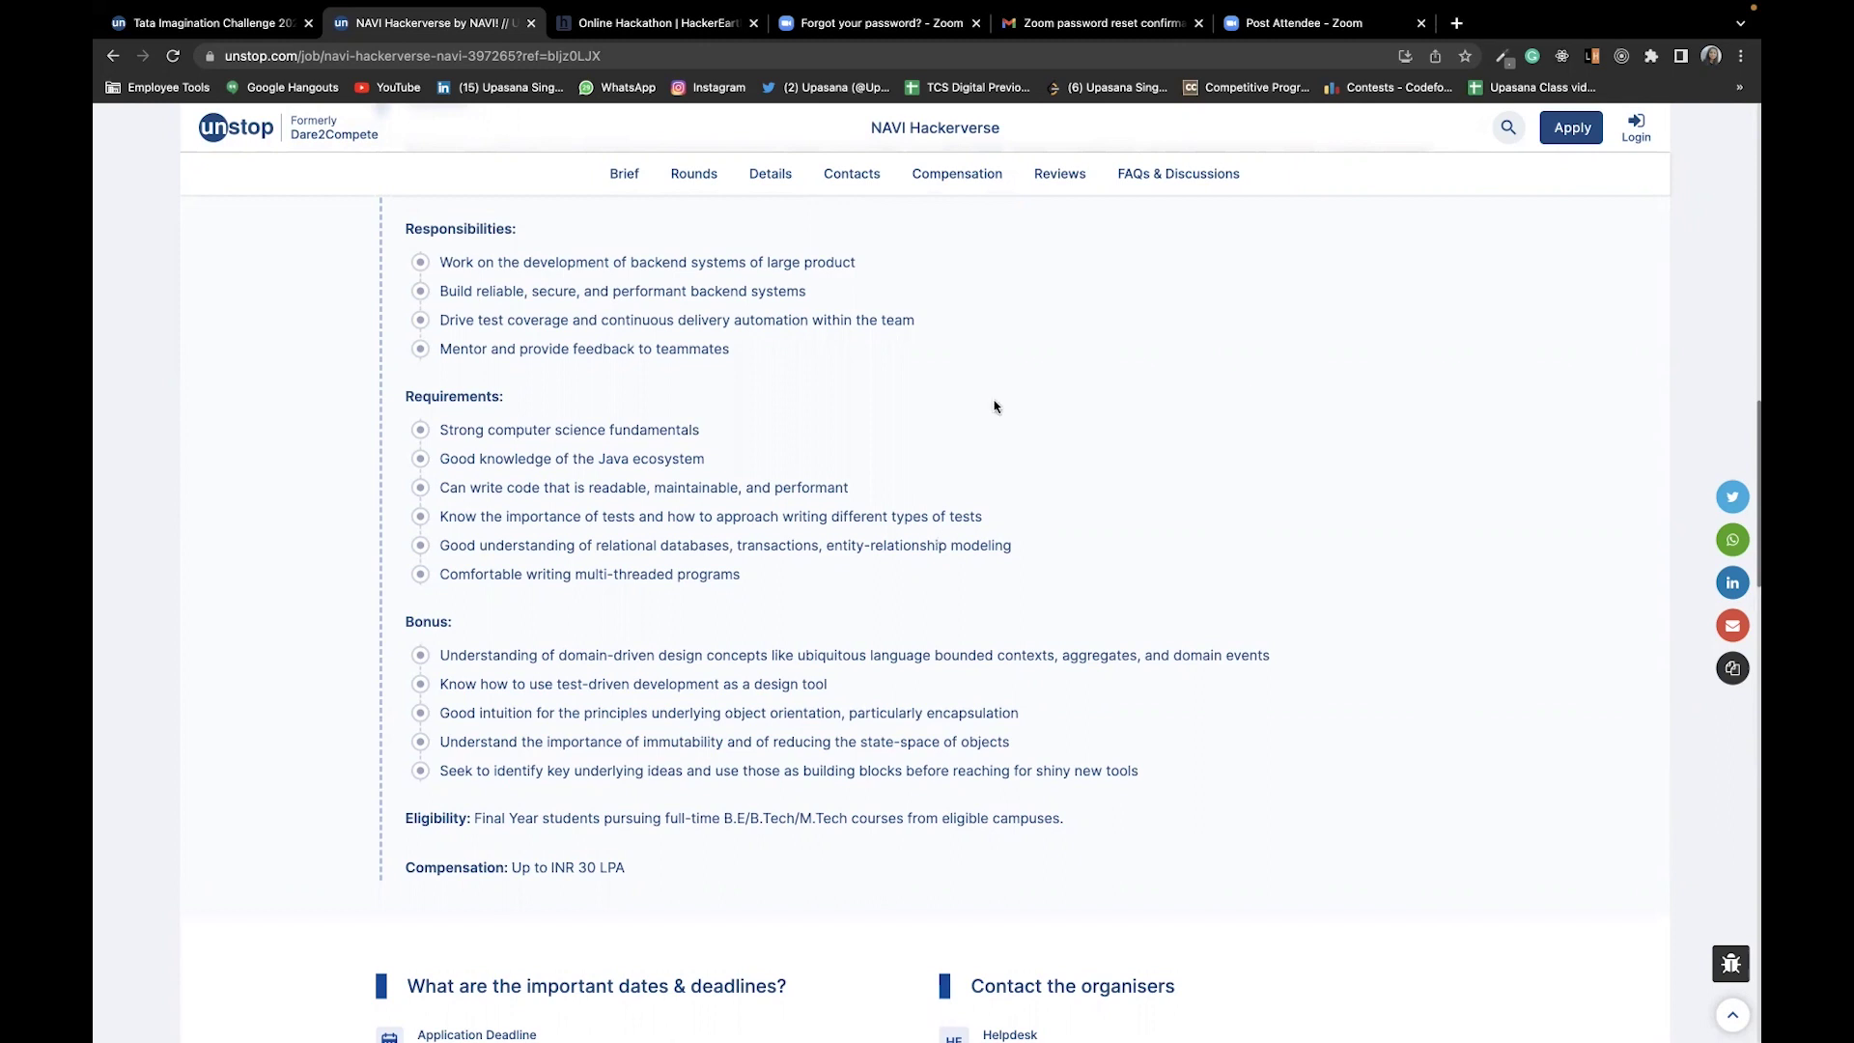
scroll(994, 413, "up", 1)
scroll(993, 405, "down", 1)
scroll(997, 388, "down", 3)
scroll(998, 388, "down", 2)
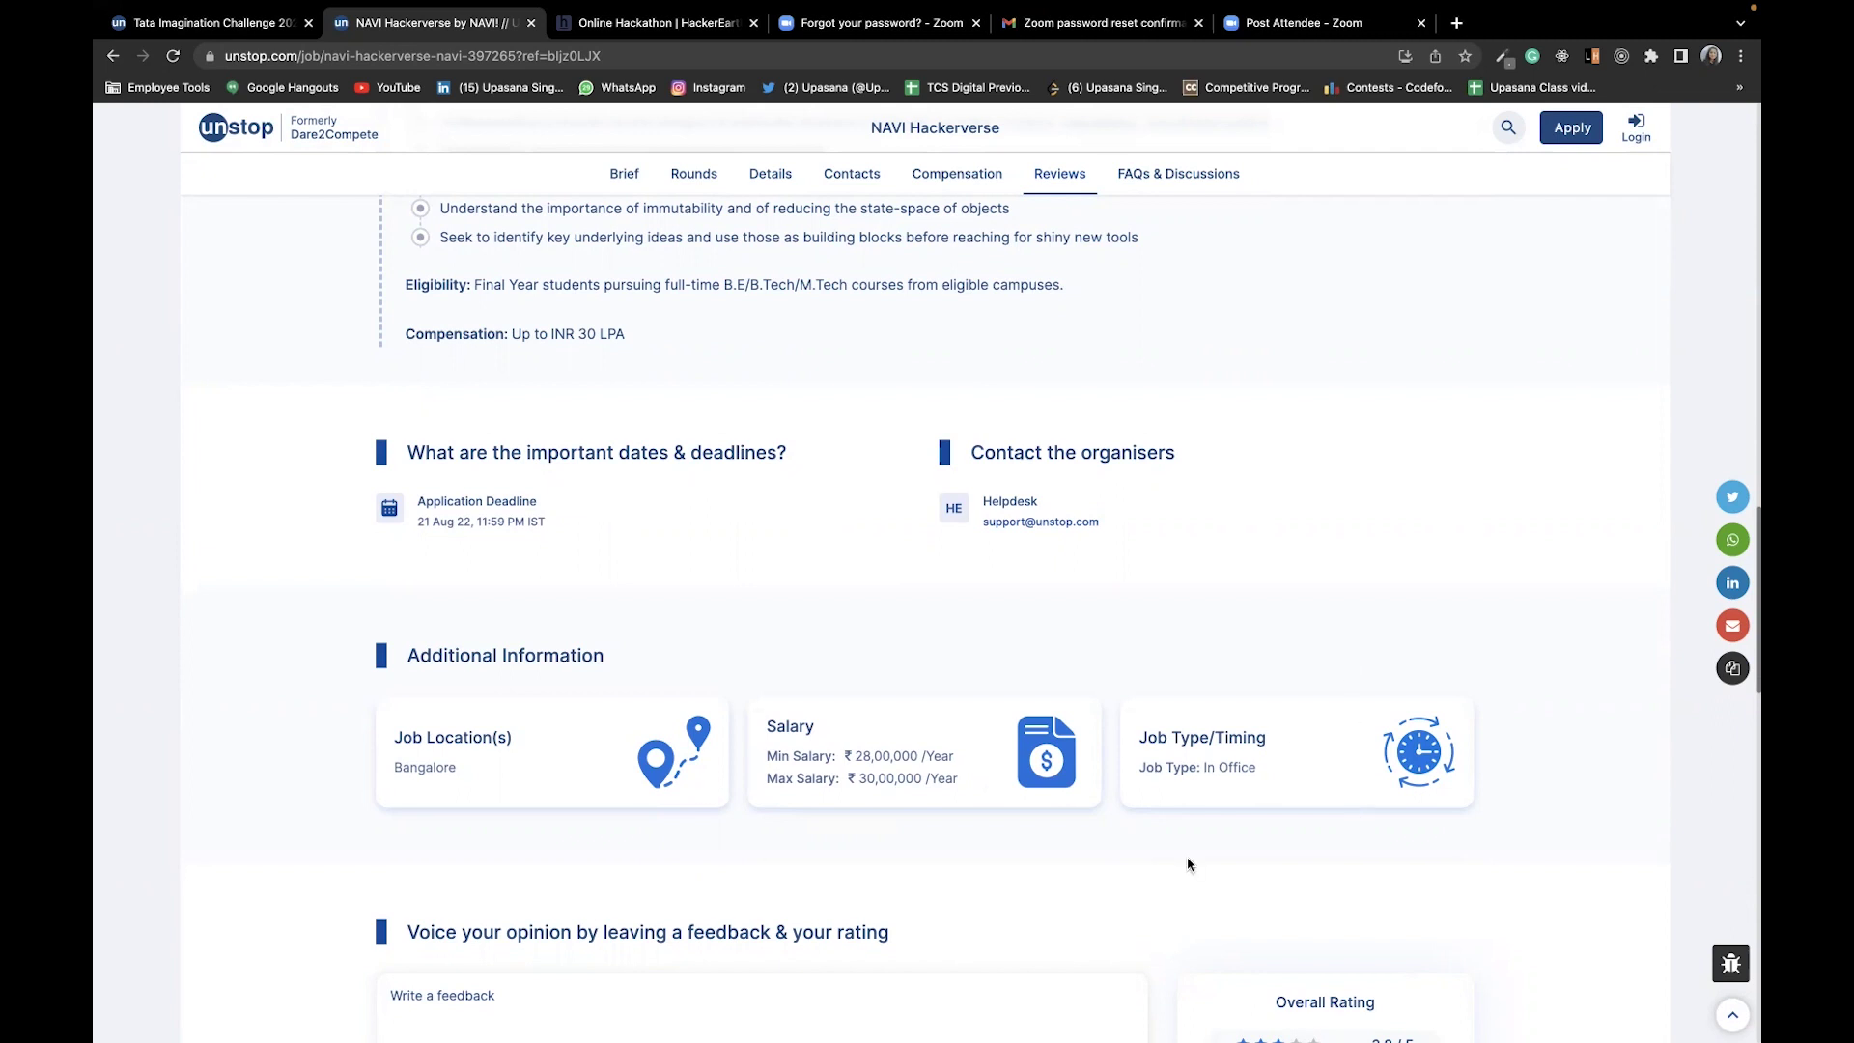
scroll(1187, 856, "up", 4)
scroll(1276, 435, "up", 1)
scroll(1276, 435, "up", 5)
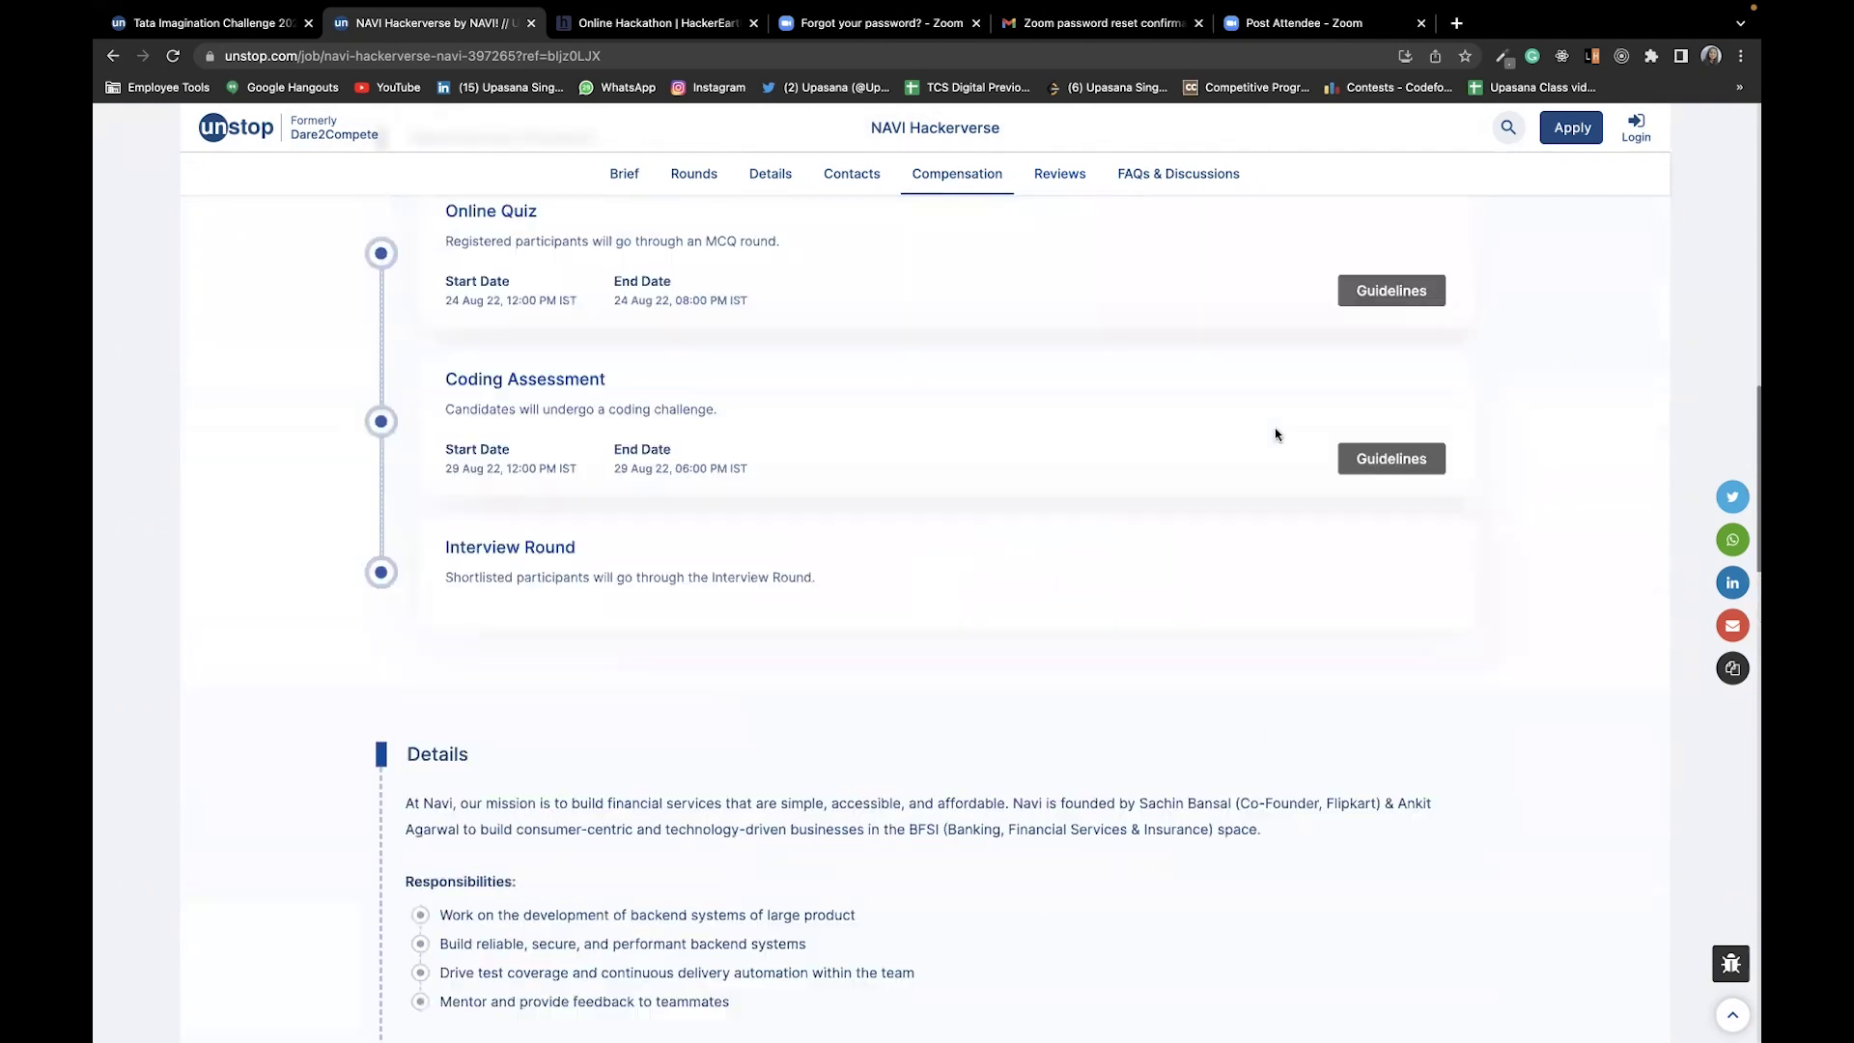
scroll(1274, 427, "up", 10)
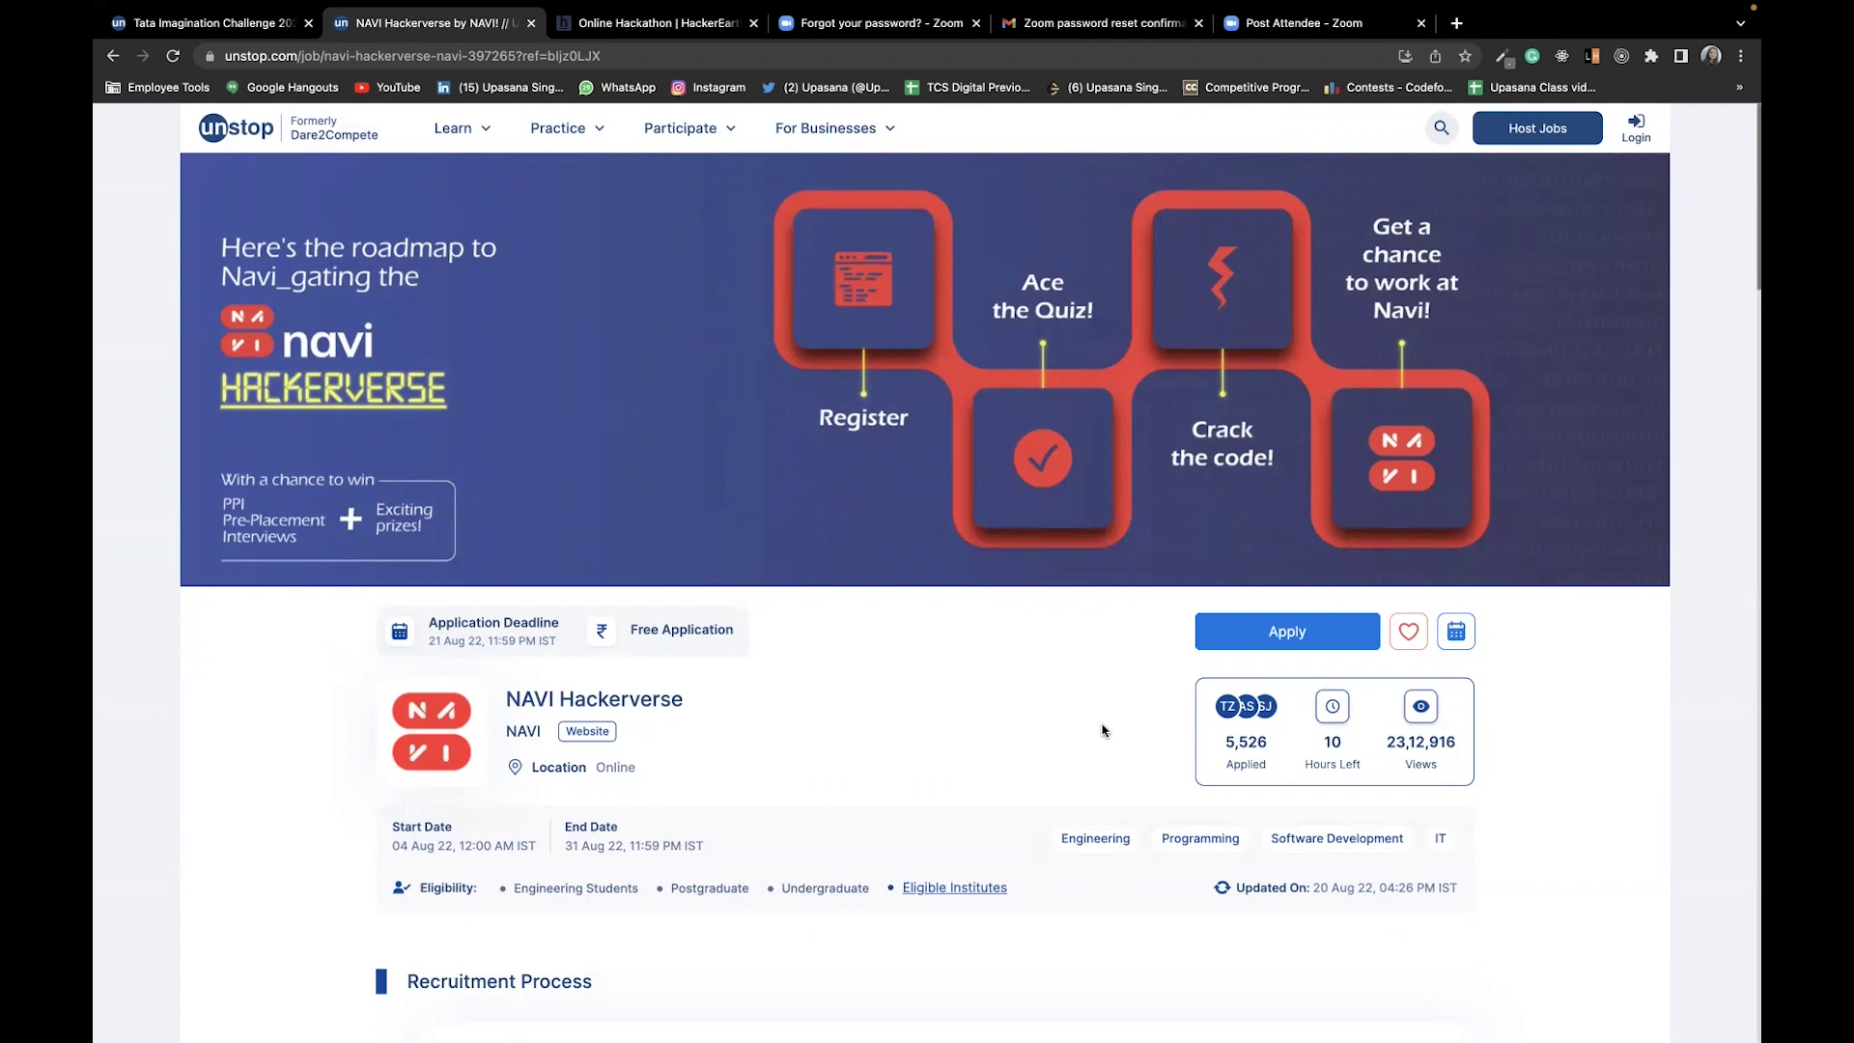
Bring up the Tata Imagination Challenge 2022 tab to view its eligibility tracks and rounds.
key("ctrl+shift+Tab")
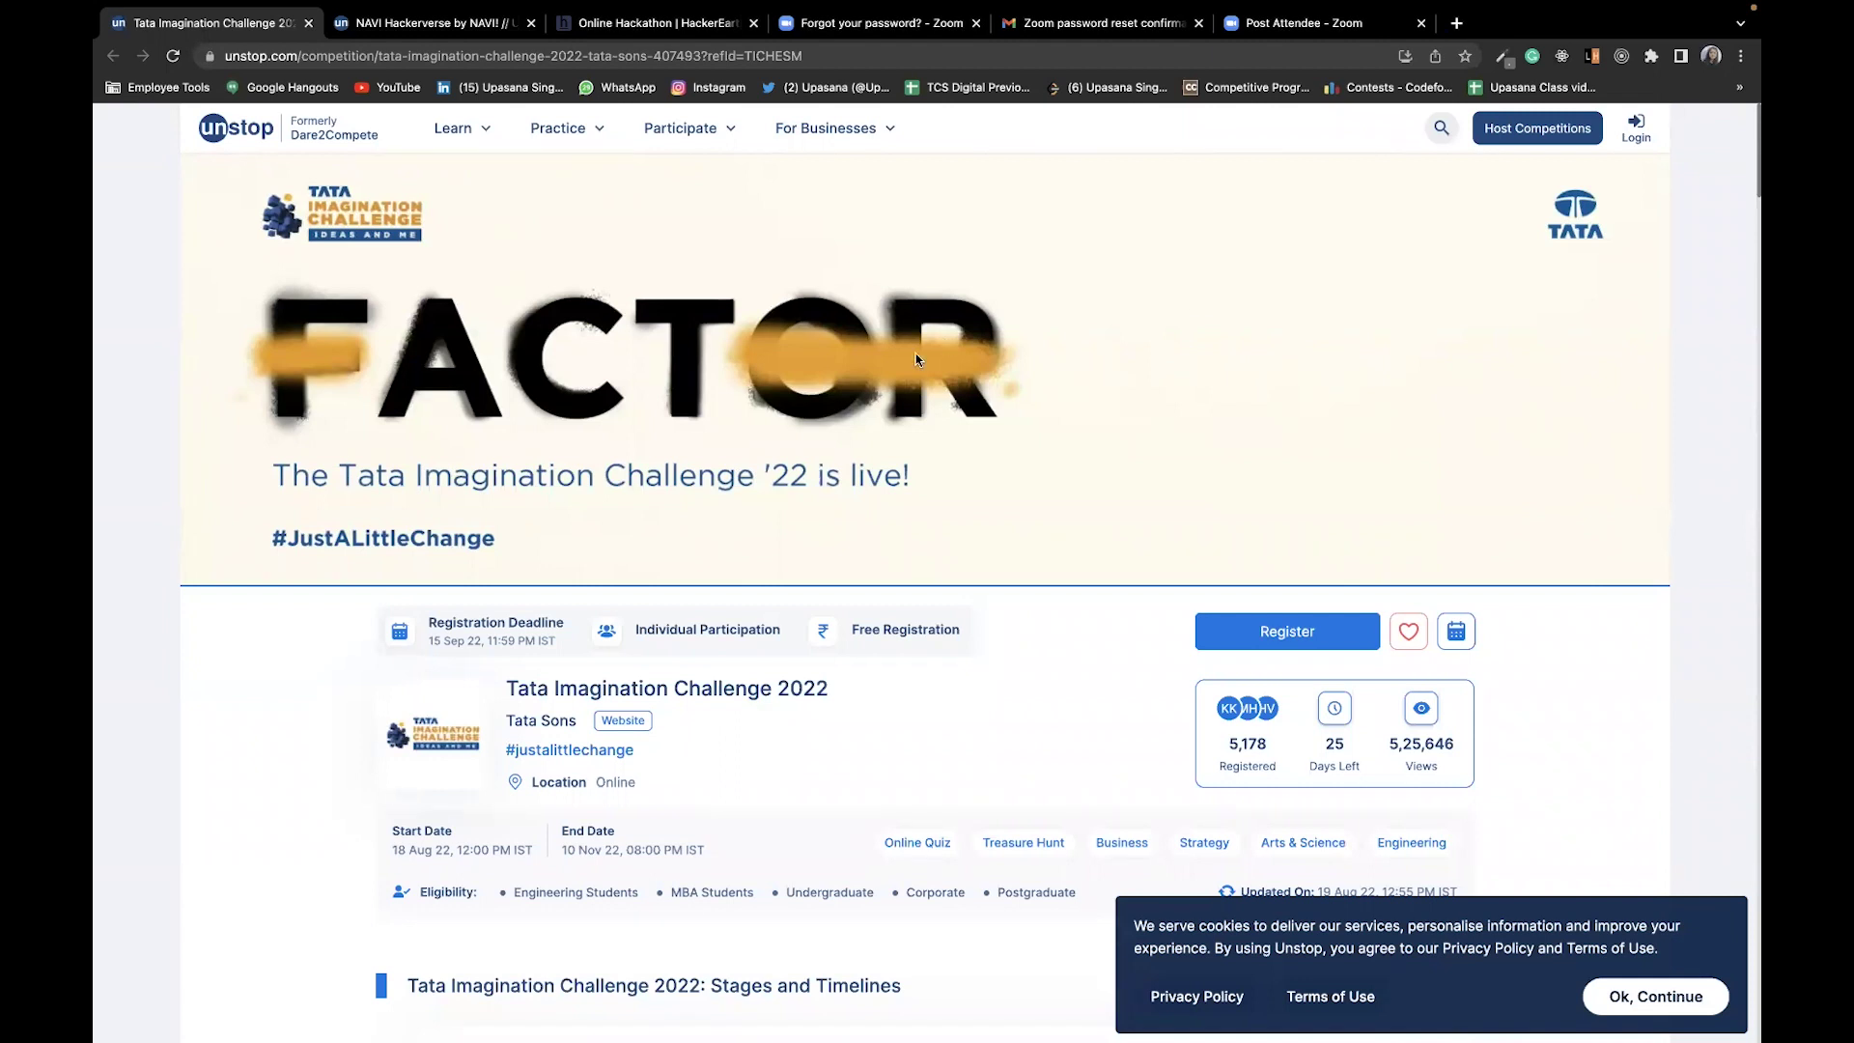
scroll(952, 676, "down", 2)
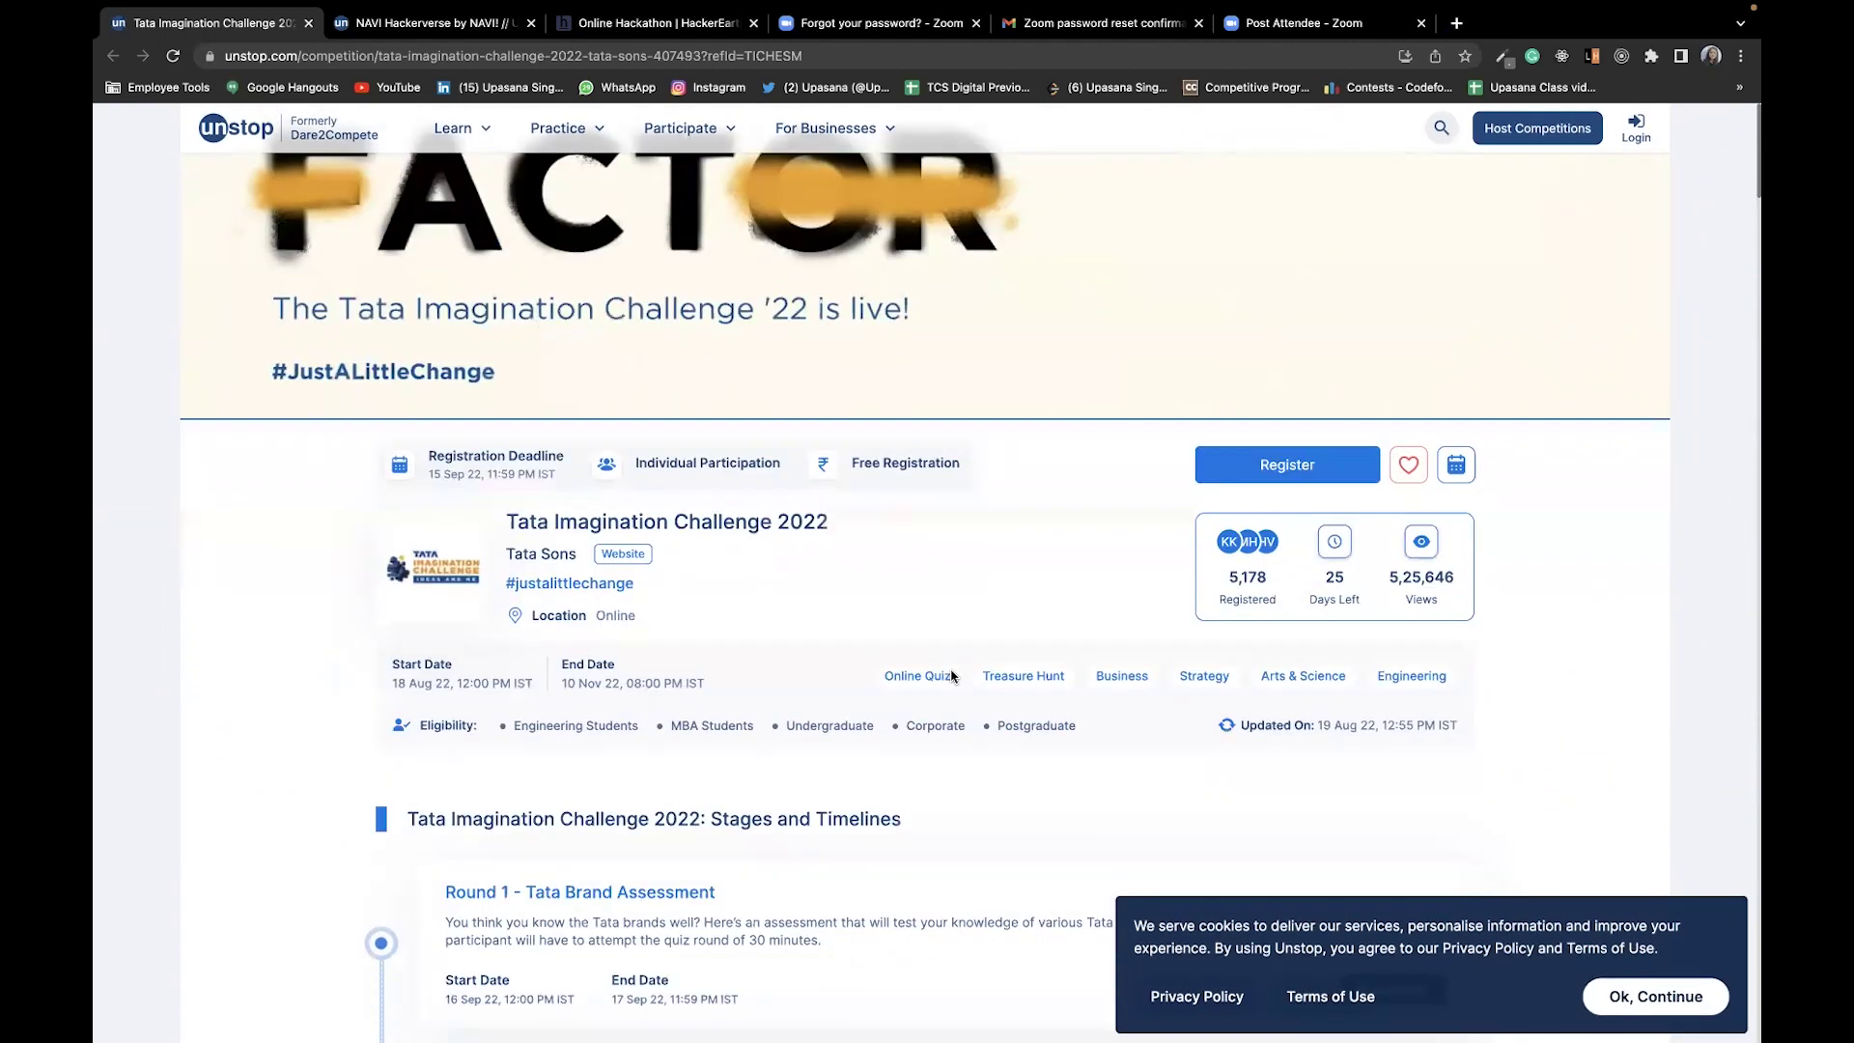
scroll(951, 675, "down", 1)
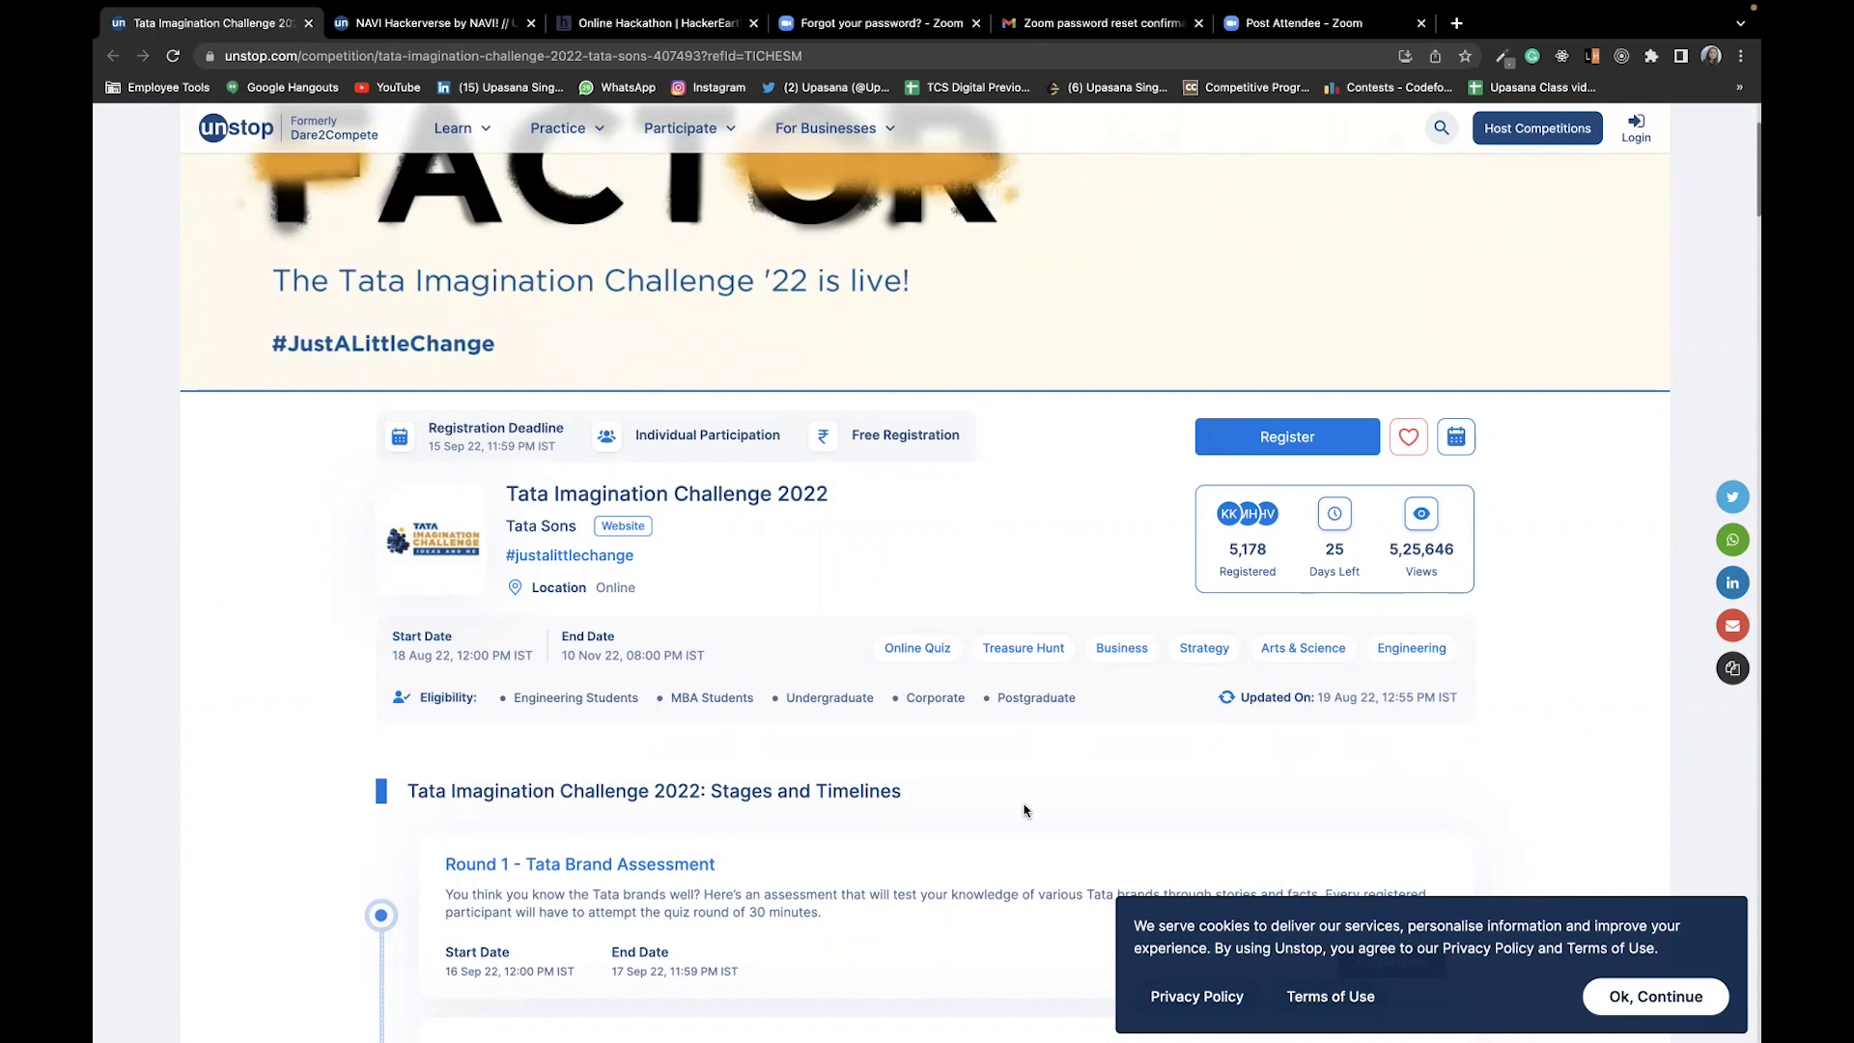
scroll(1024, 810, "down", 2)
scroll(1024, 810, "down", 3)
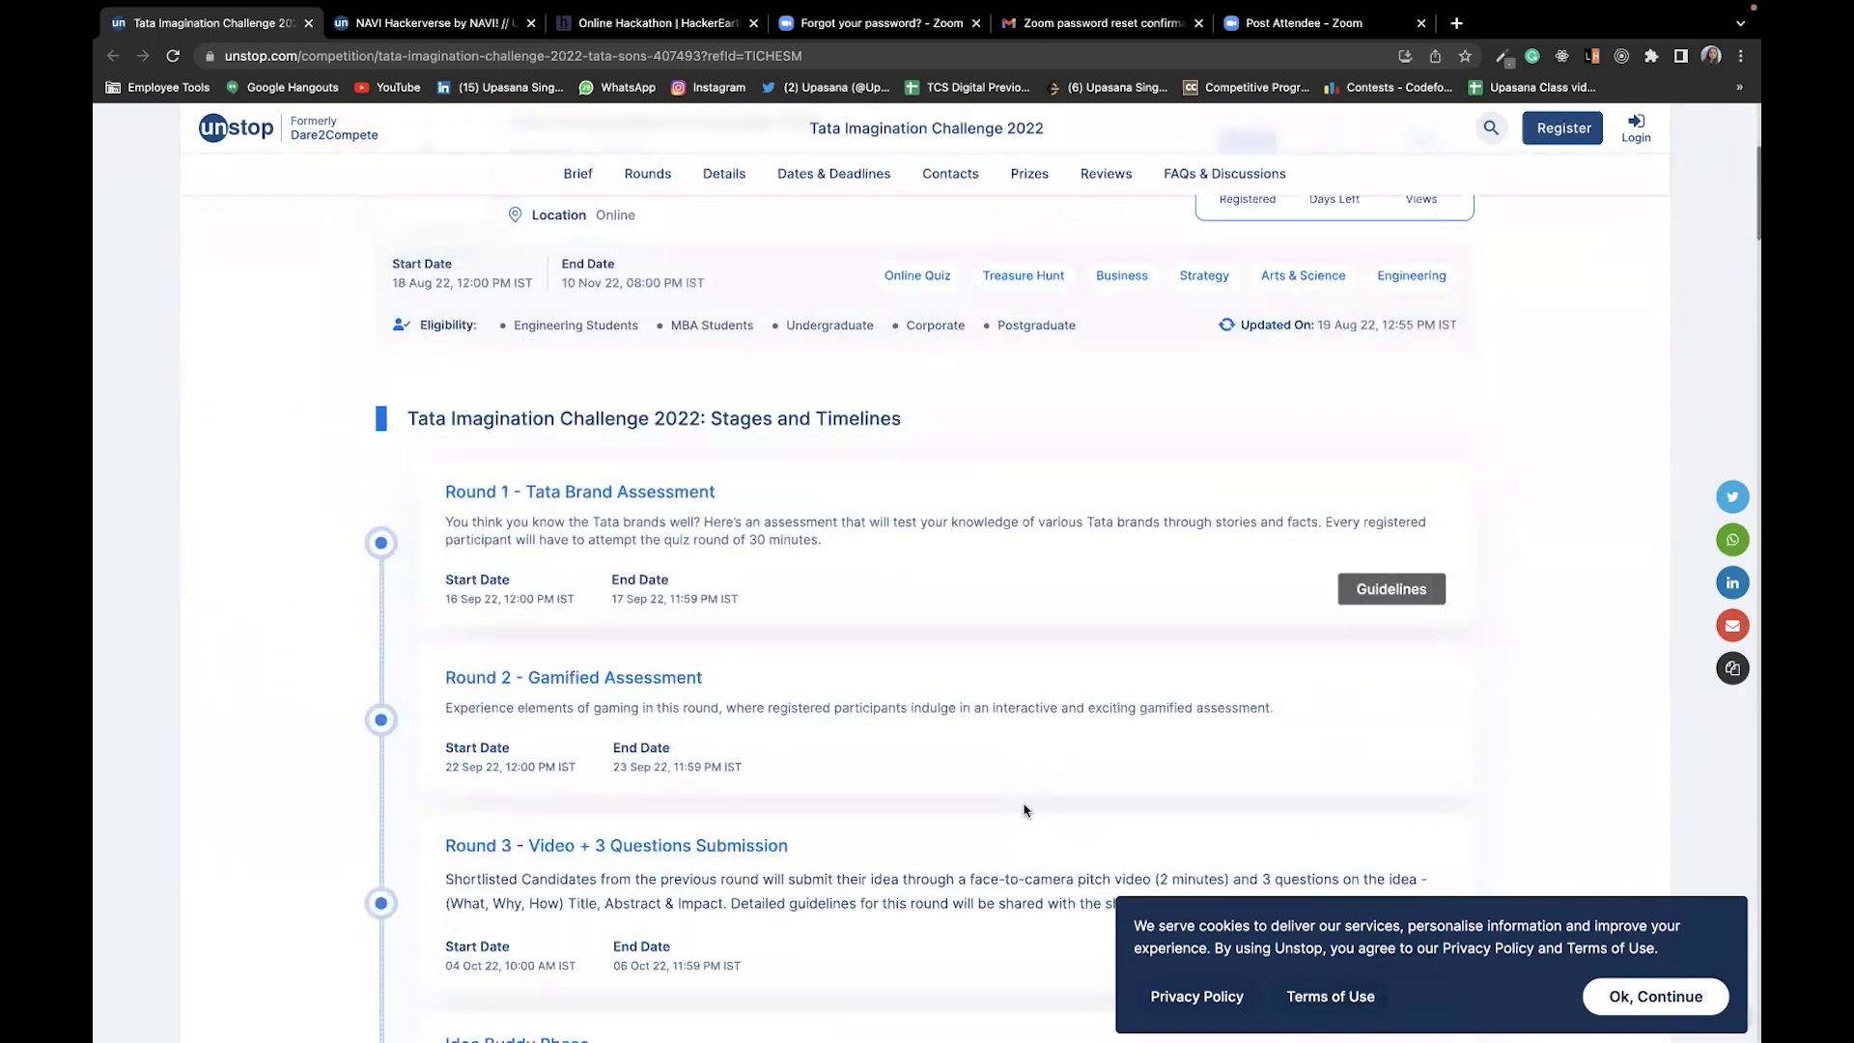
scroll(1024, 810, "down", 2)
scroll(1024, 810, "down", 3)
scroll(1016, 778, "down", 1)
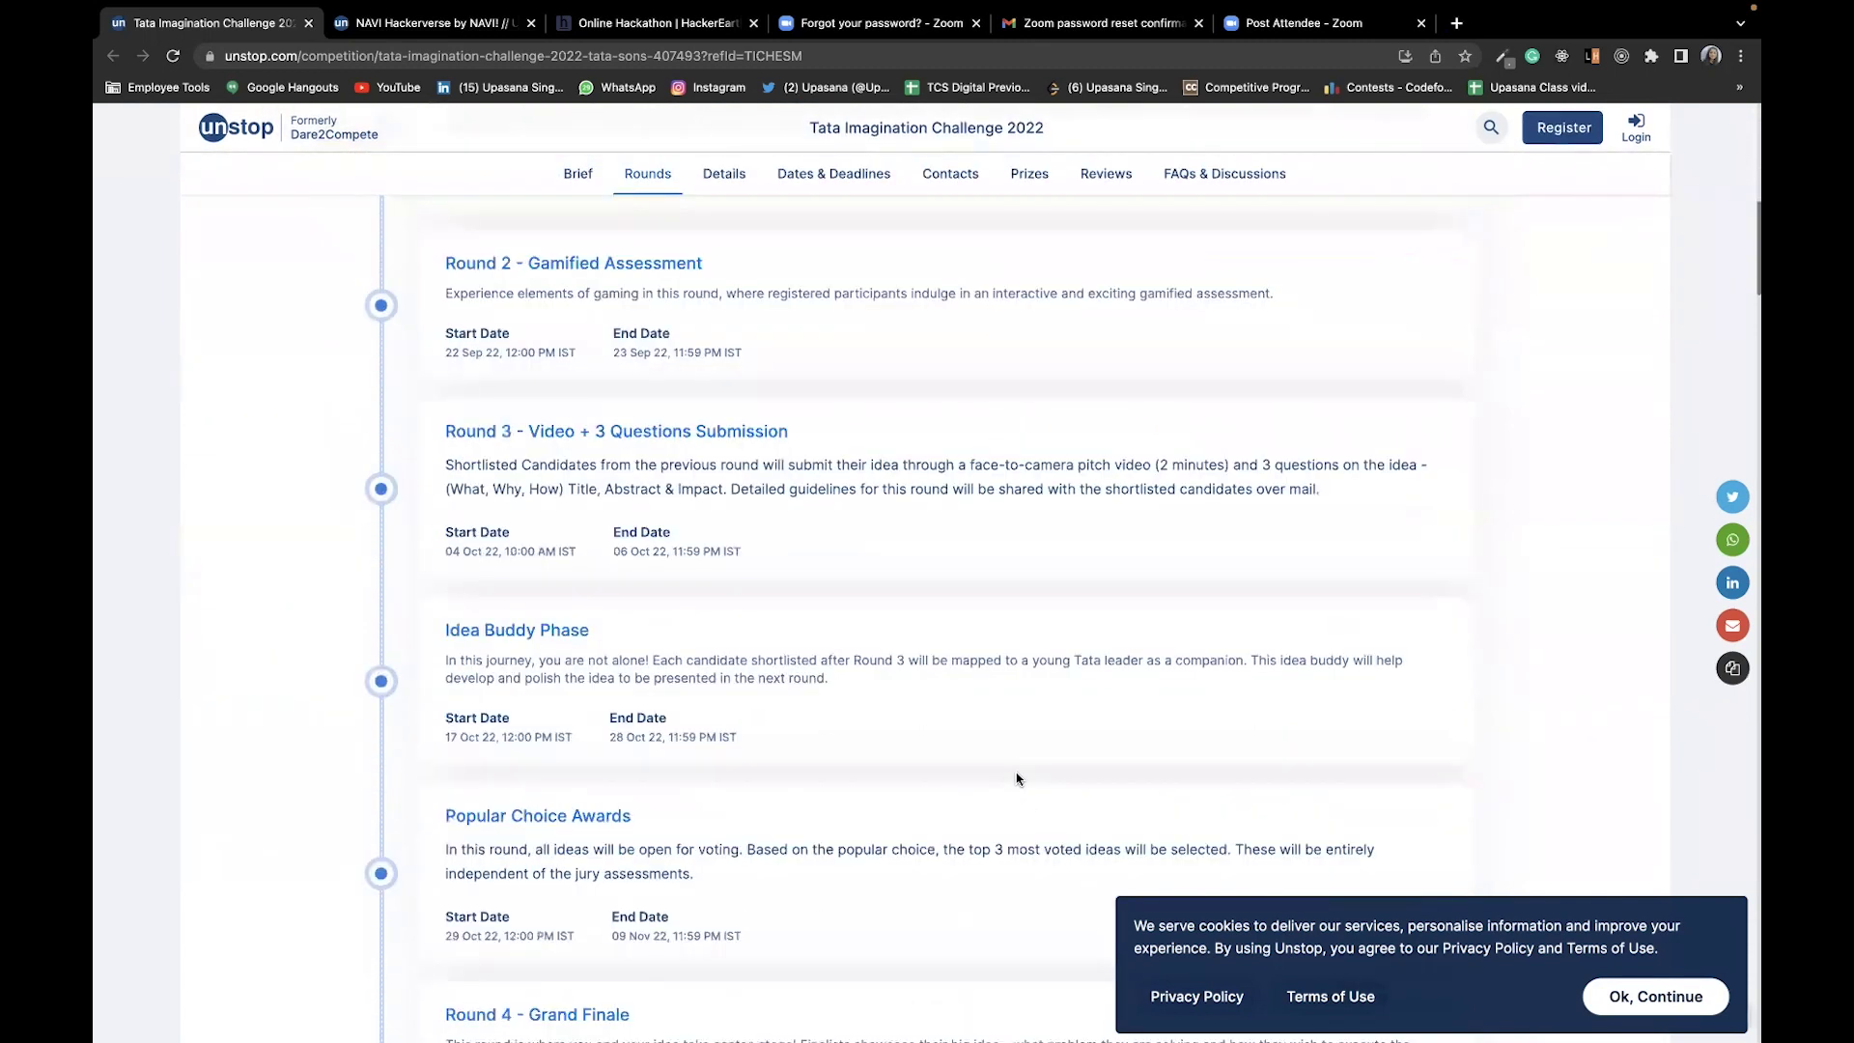
scroll(1017, 778, "down", 1)
scroll(1017, 778, "down", 2)
scroll(1016, 779, "down", 2)
scroll(1016, 777, "down", 2)
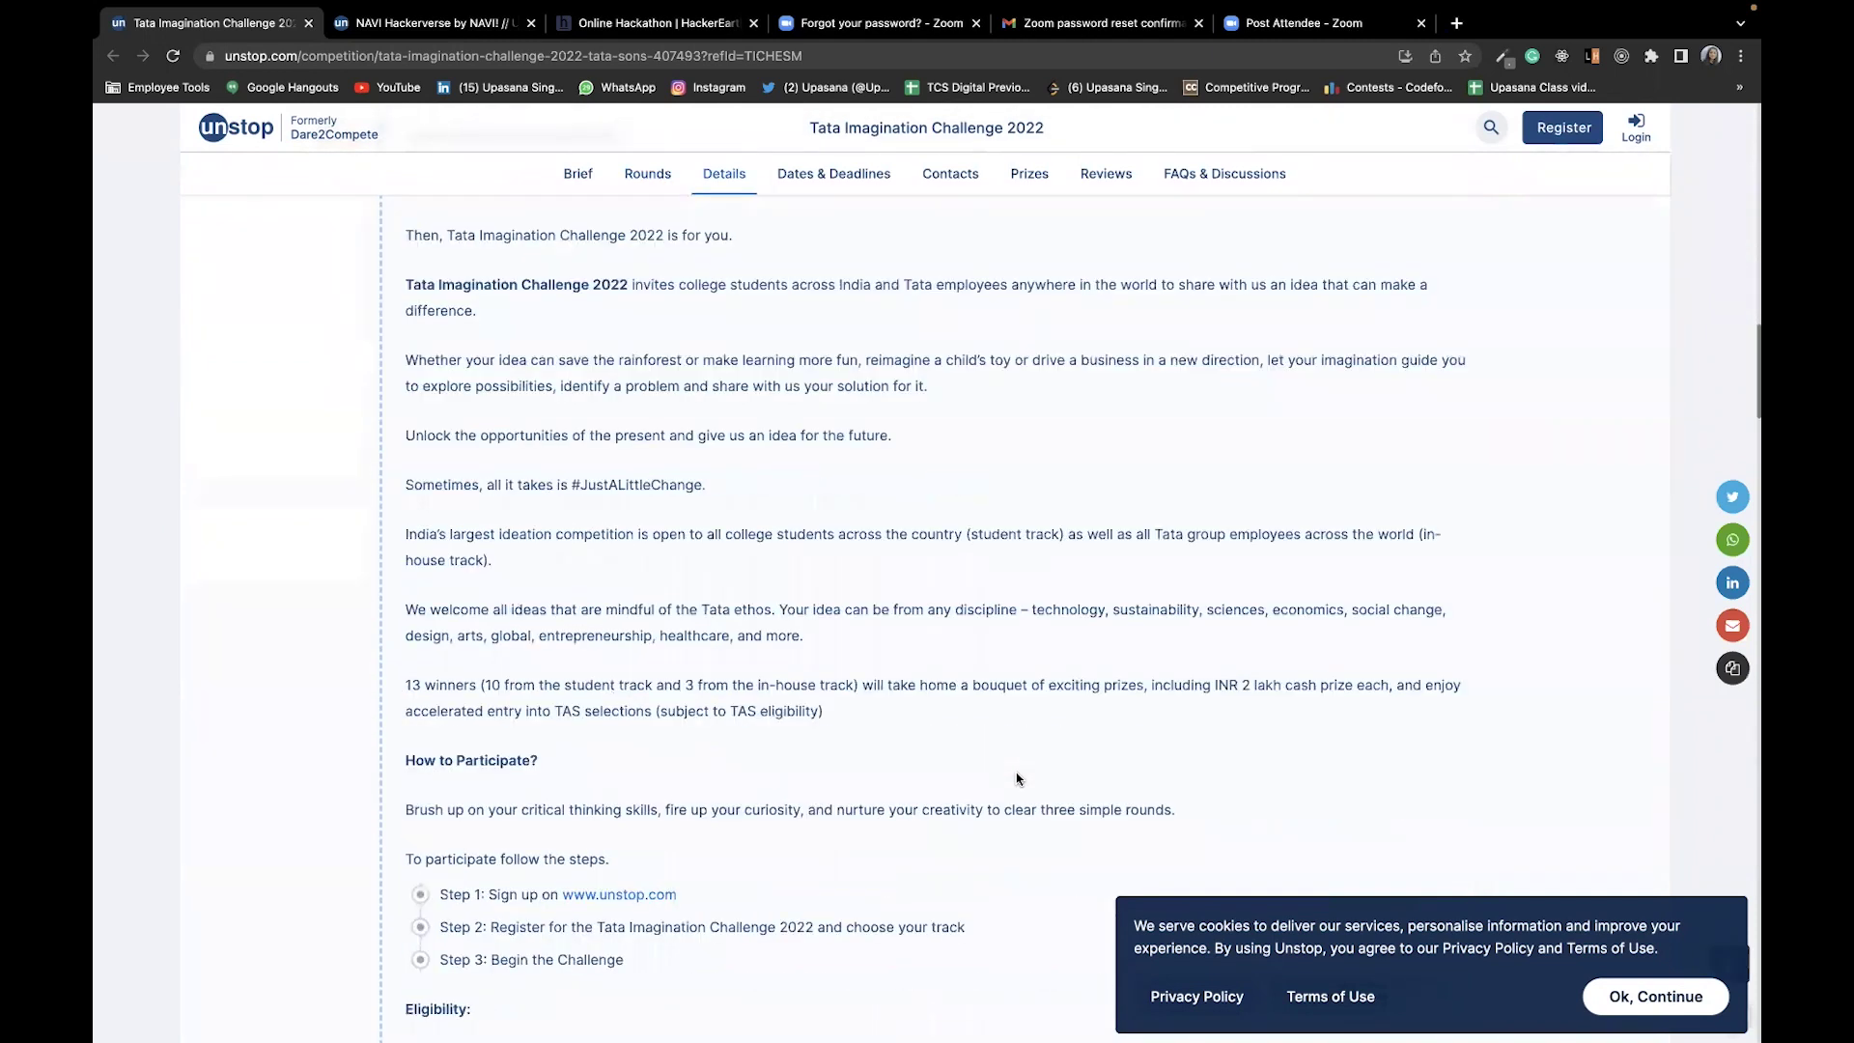
scroll(1016, 778, "down", 3)
scroll(1017, 779, "down", 4)
scroll(1017, 778, "down", 2)
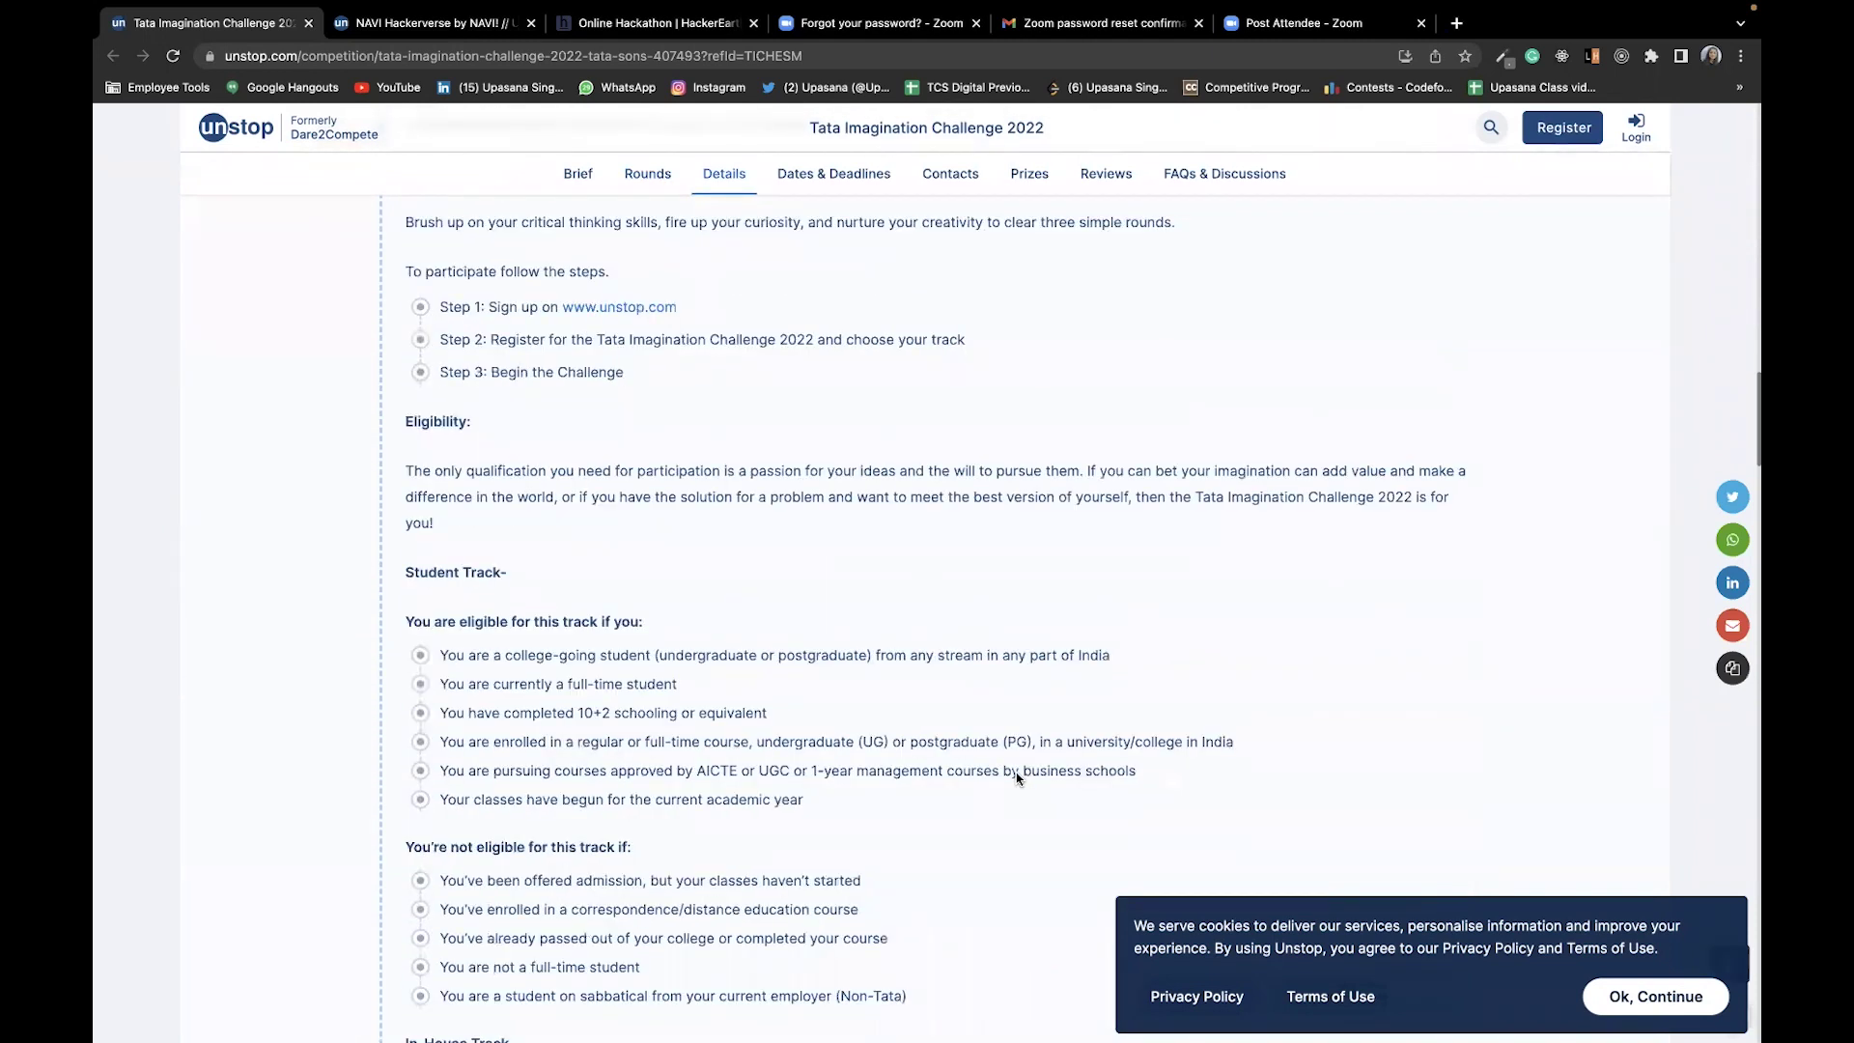
scroll(746, 709, "down", 2)
scroll(746, 711, "down", 1)
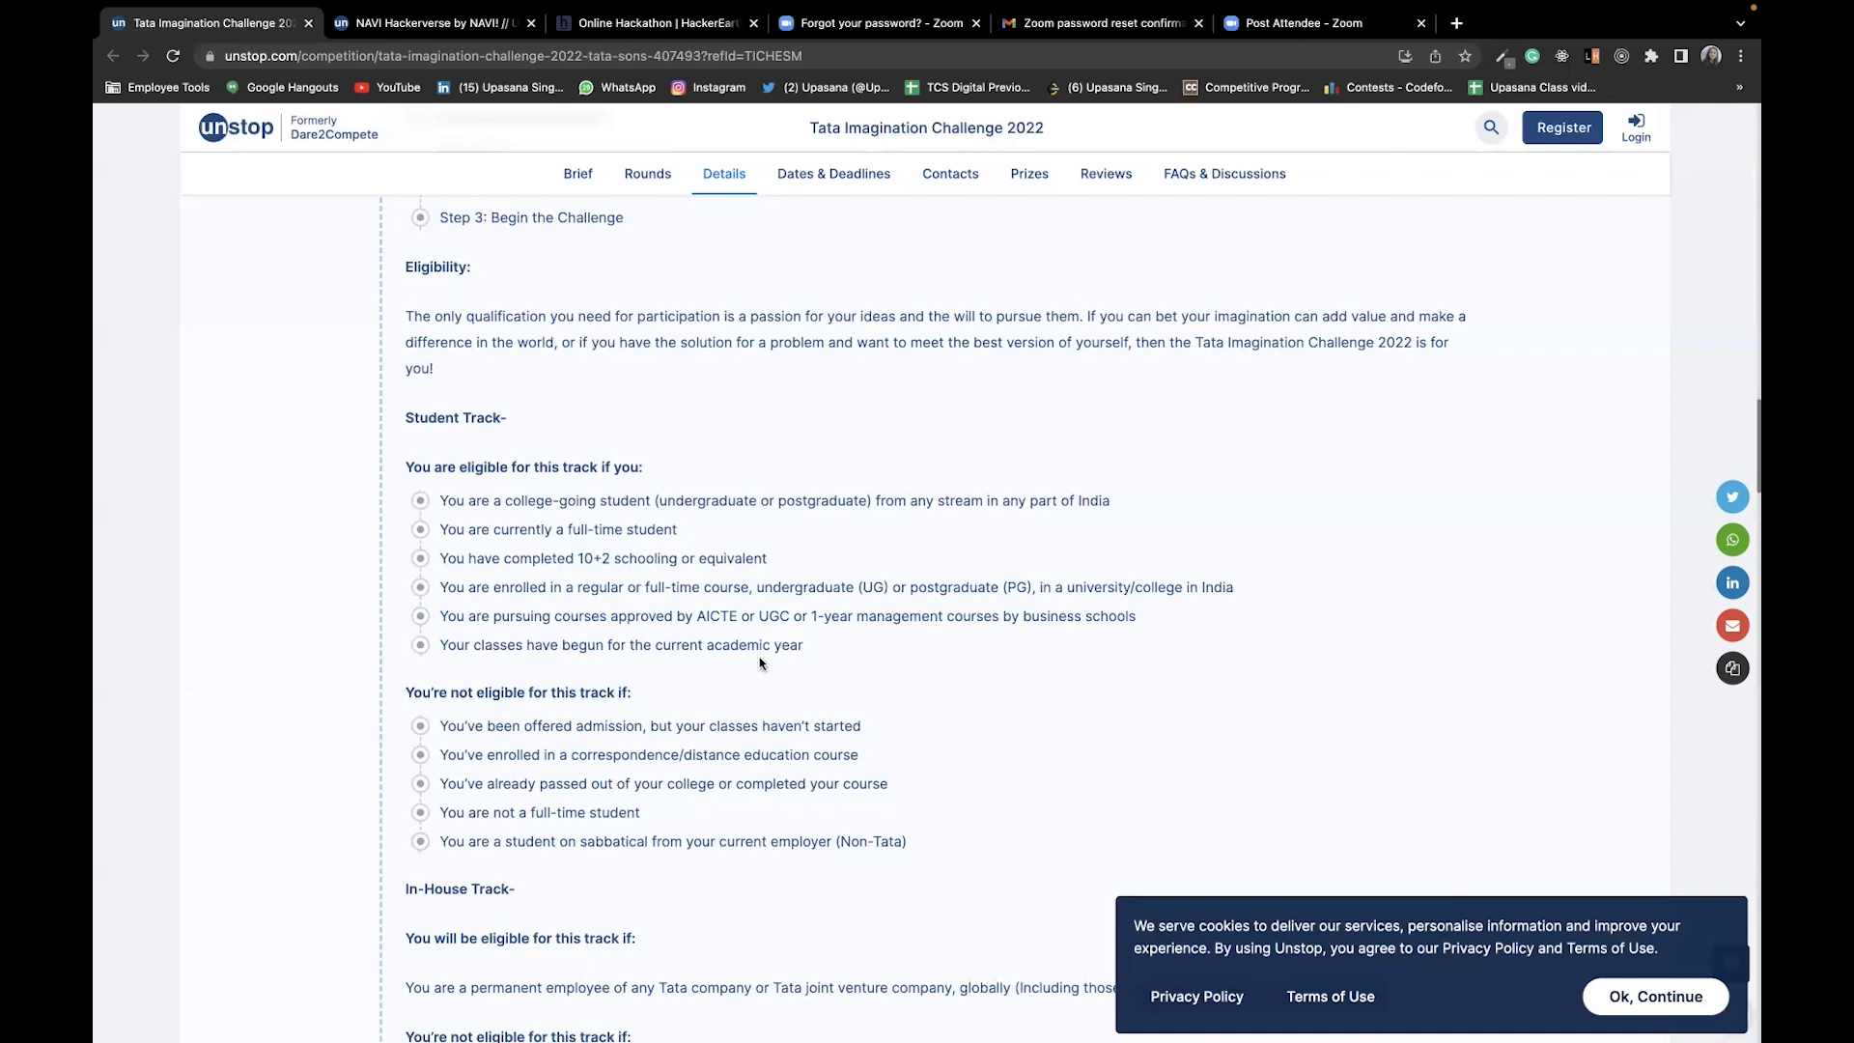
scroll(759, 662, "down", 2)
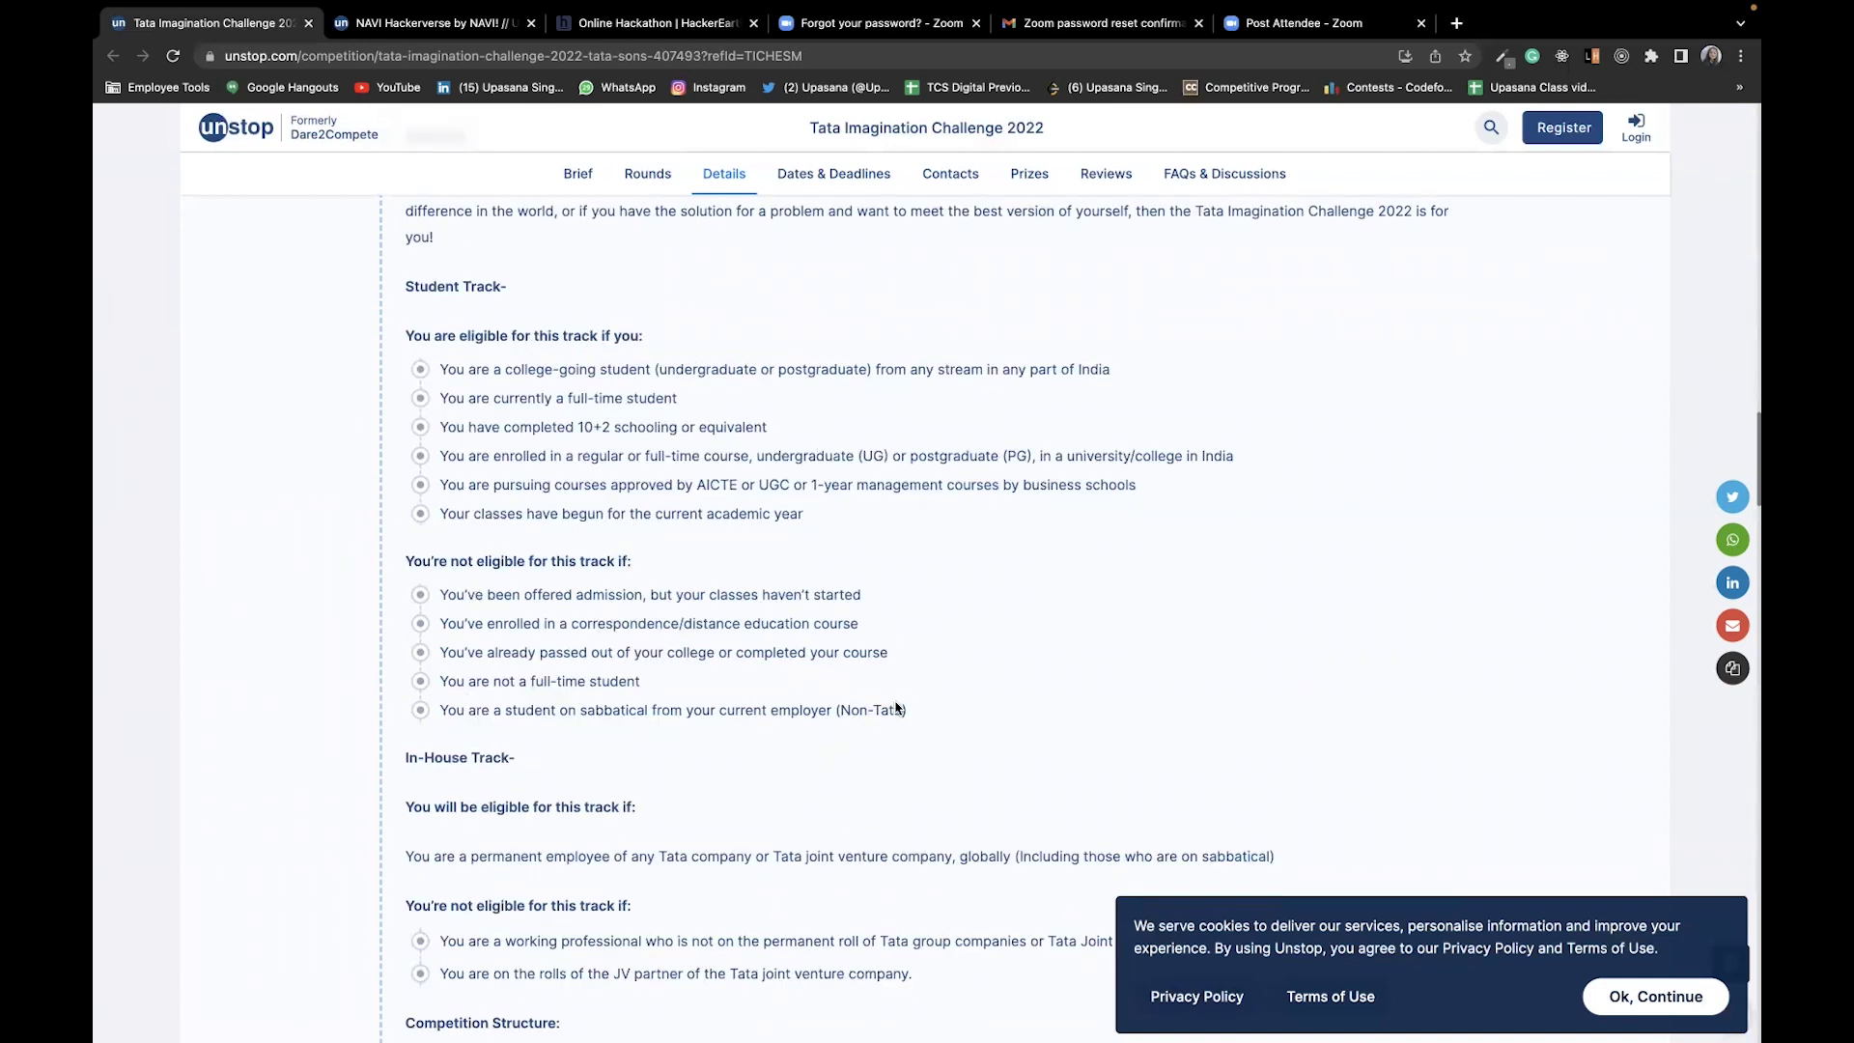
scroll(888, 726, "down", 2)
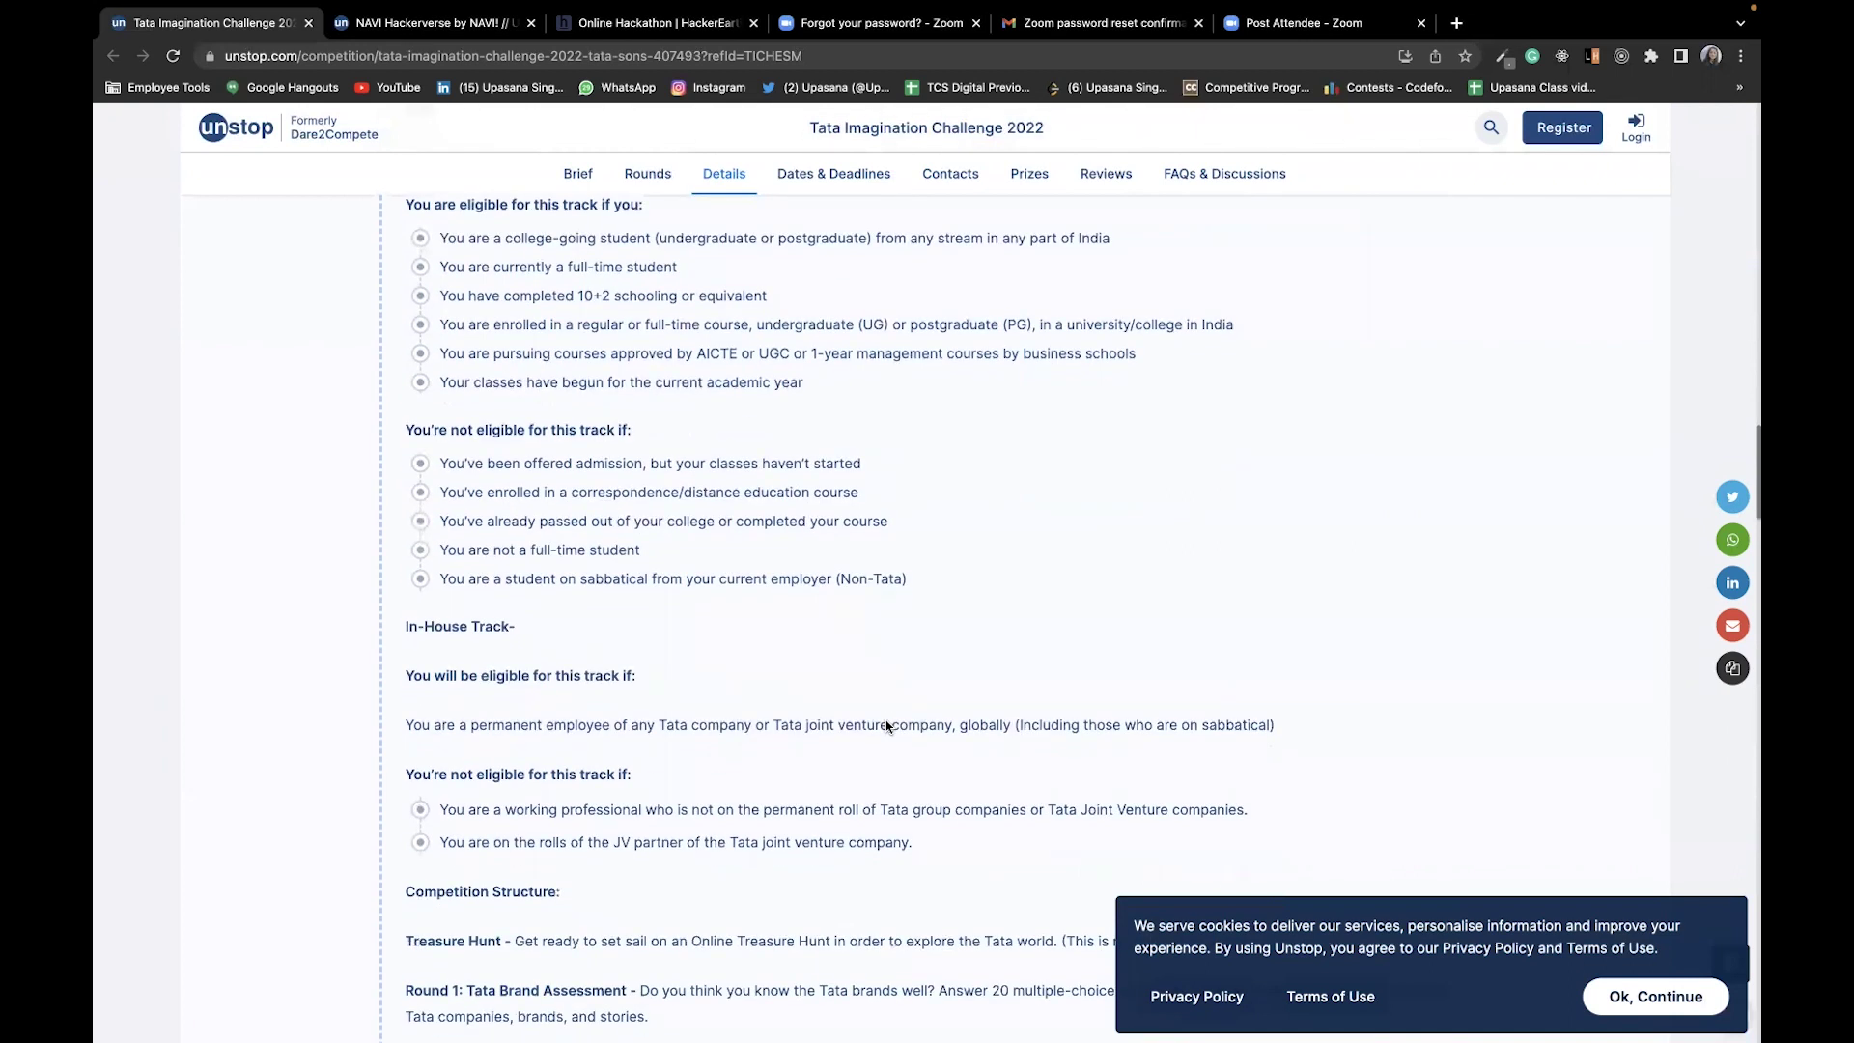
scroll(889, 726, "down", 4)
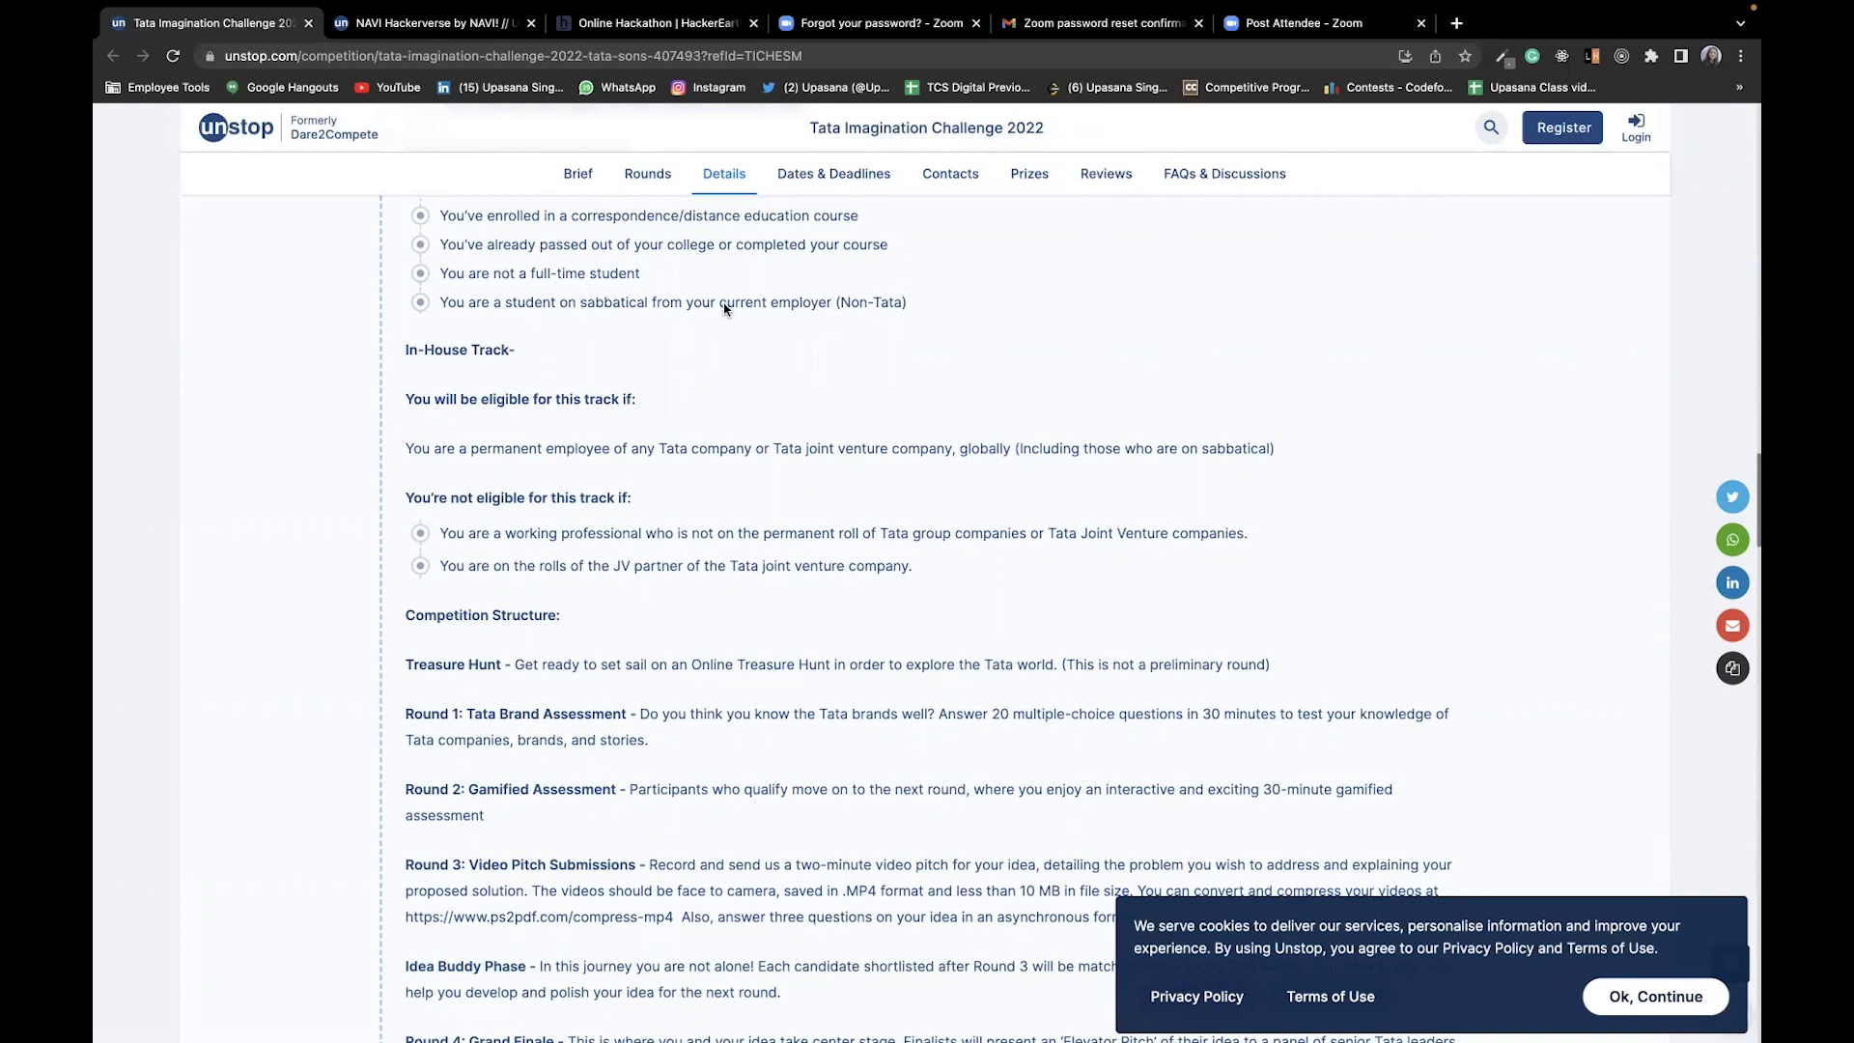
scroll(725, 307, "up", 2)
scroll(732, 307, "up", 3)
scroll(746, 308, "up", 5)
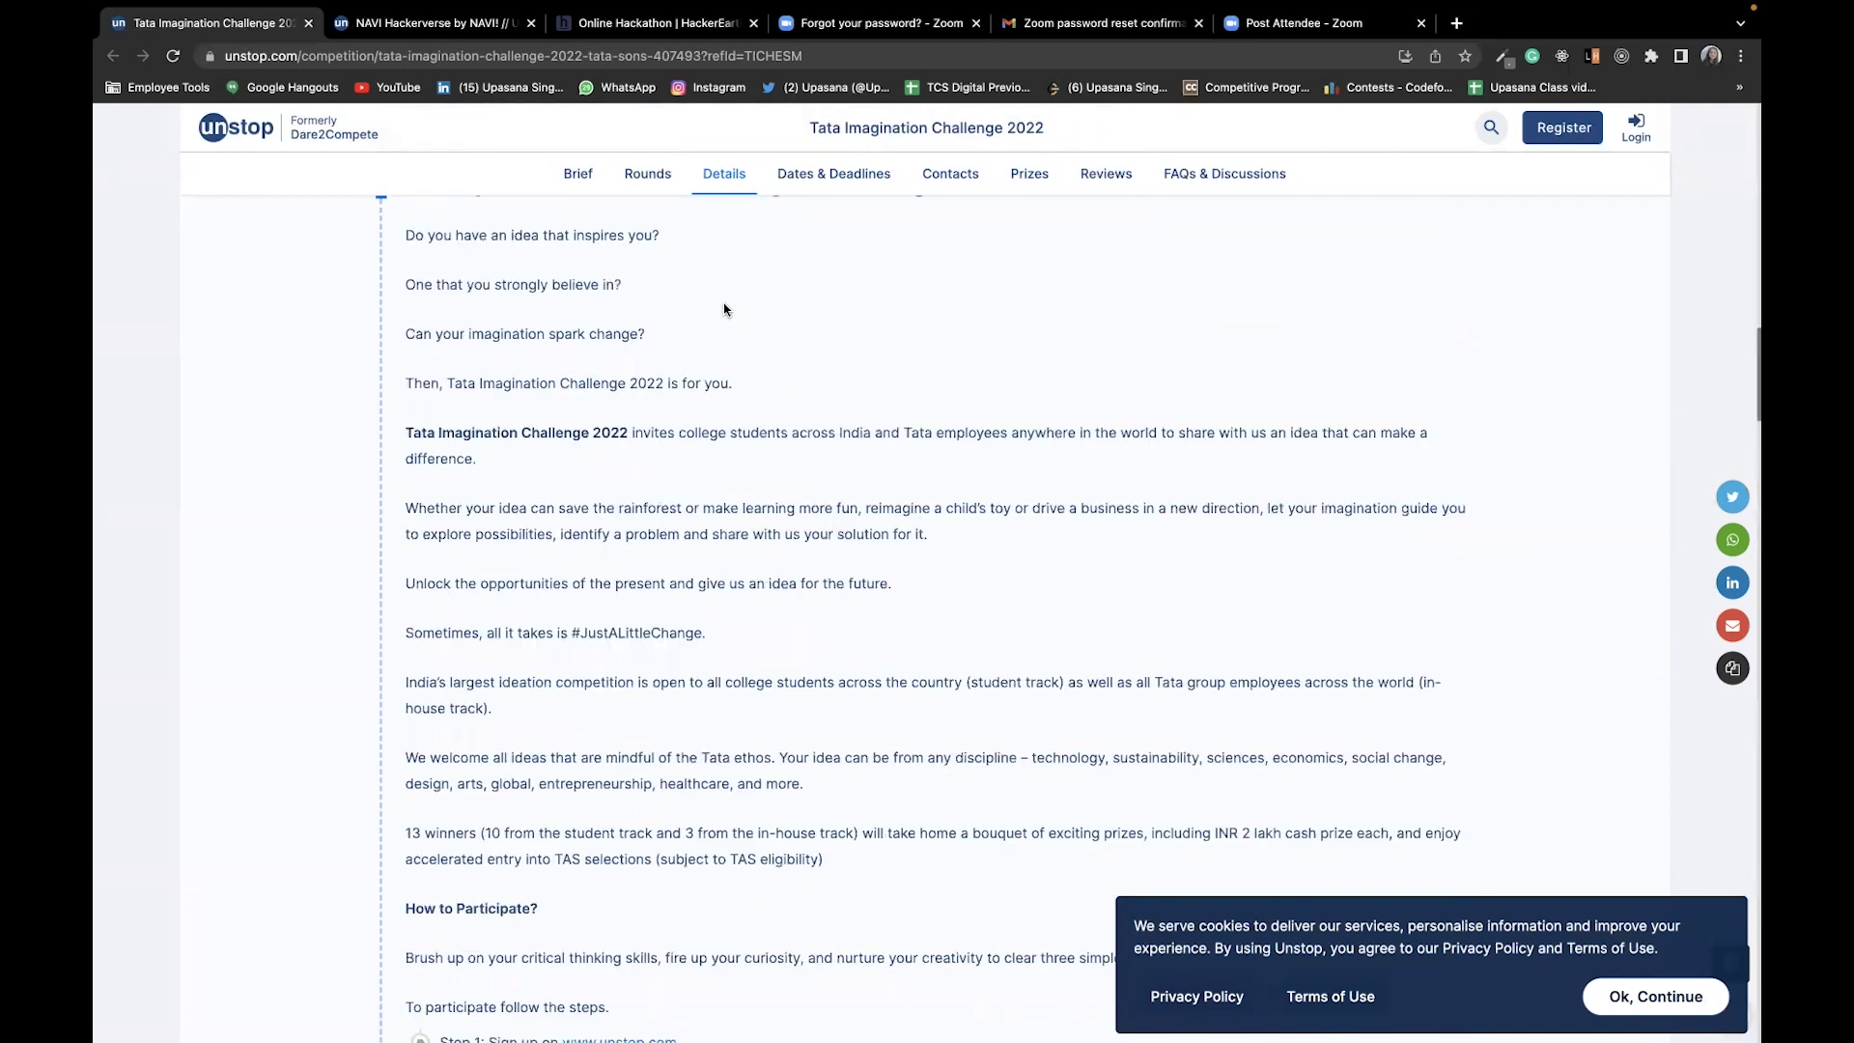
scroll(768, 308, "up", 1)
scroll(1014, 405, "up", 2)
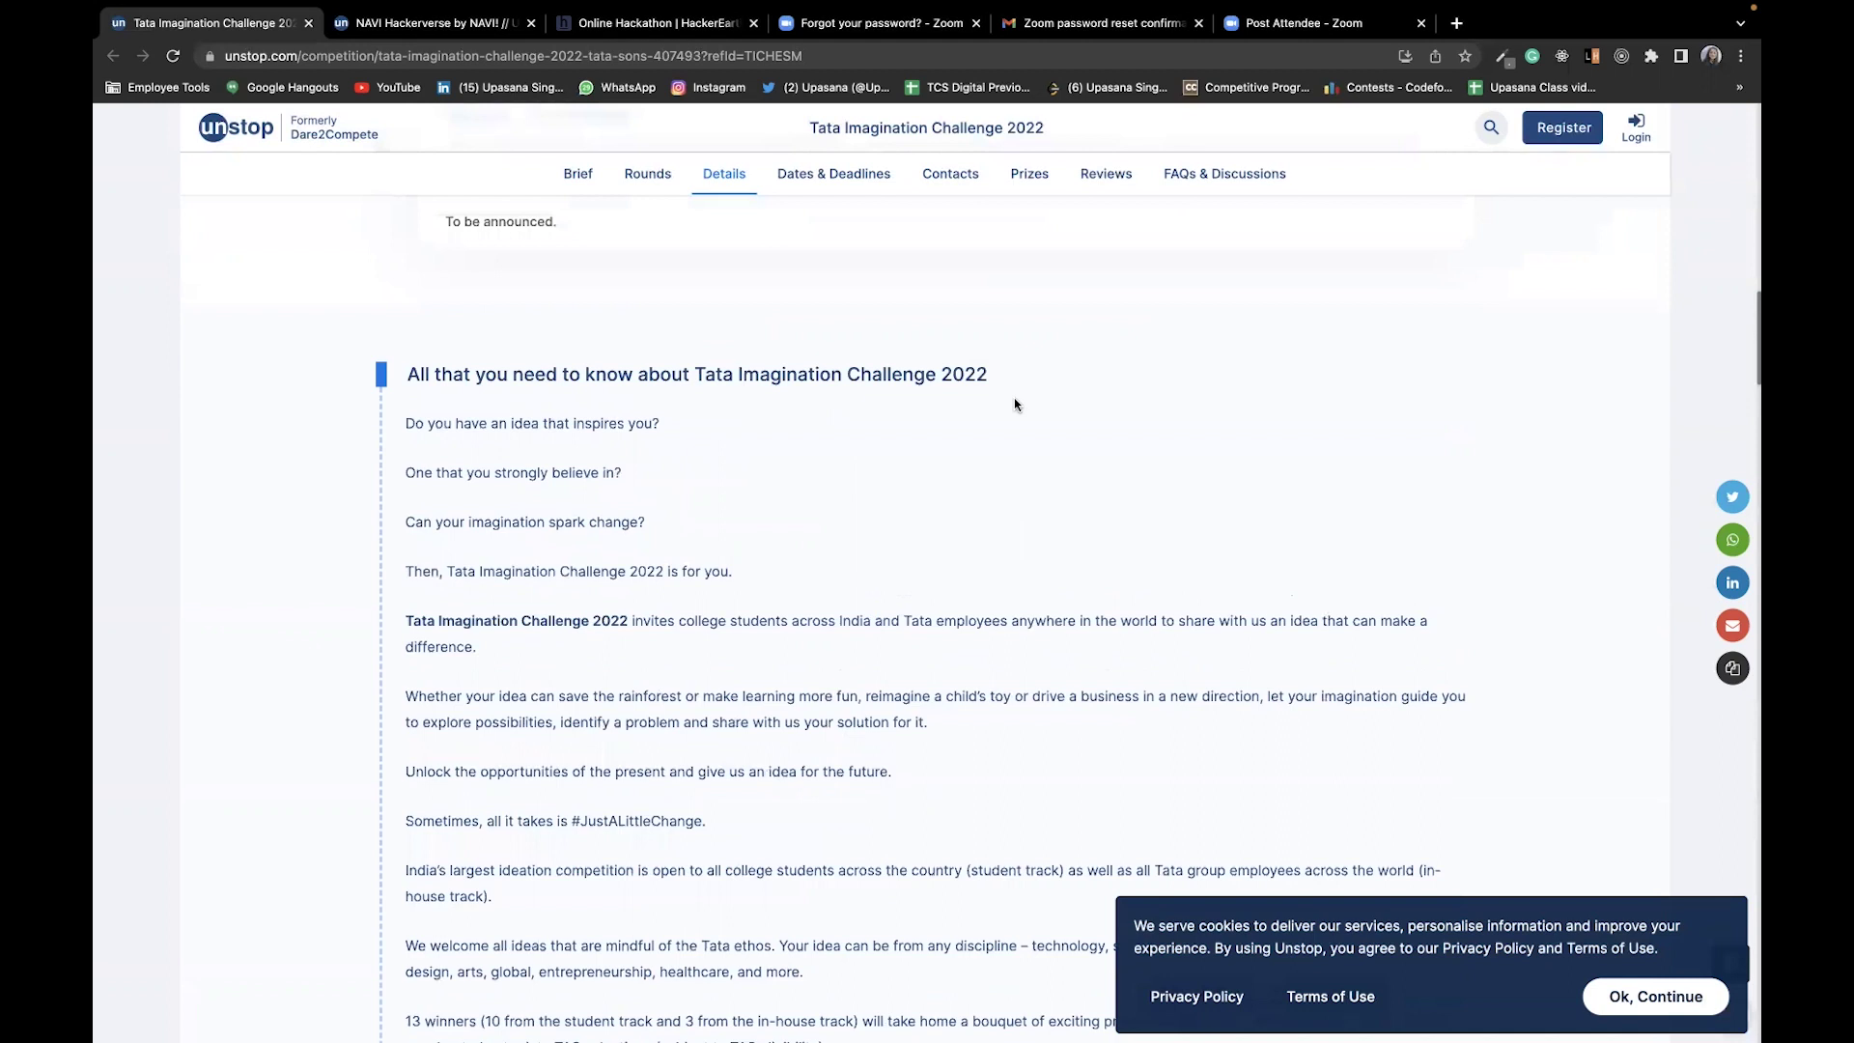
scroll(1014, 405, "up", 1)
scroll(1014, 403, "up", 5)
scroll(1015, 405, "up", 4)
scroll(1014, 403, "up", 10)
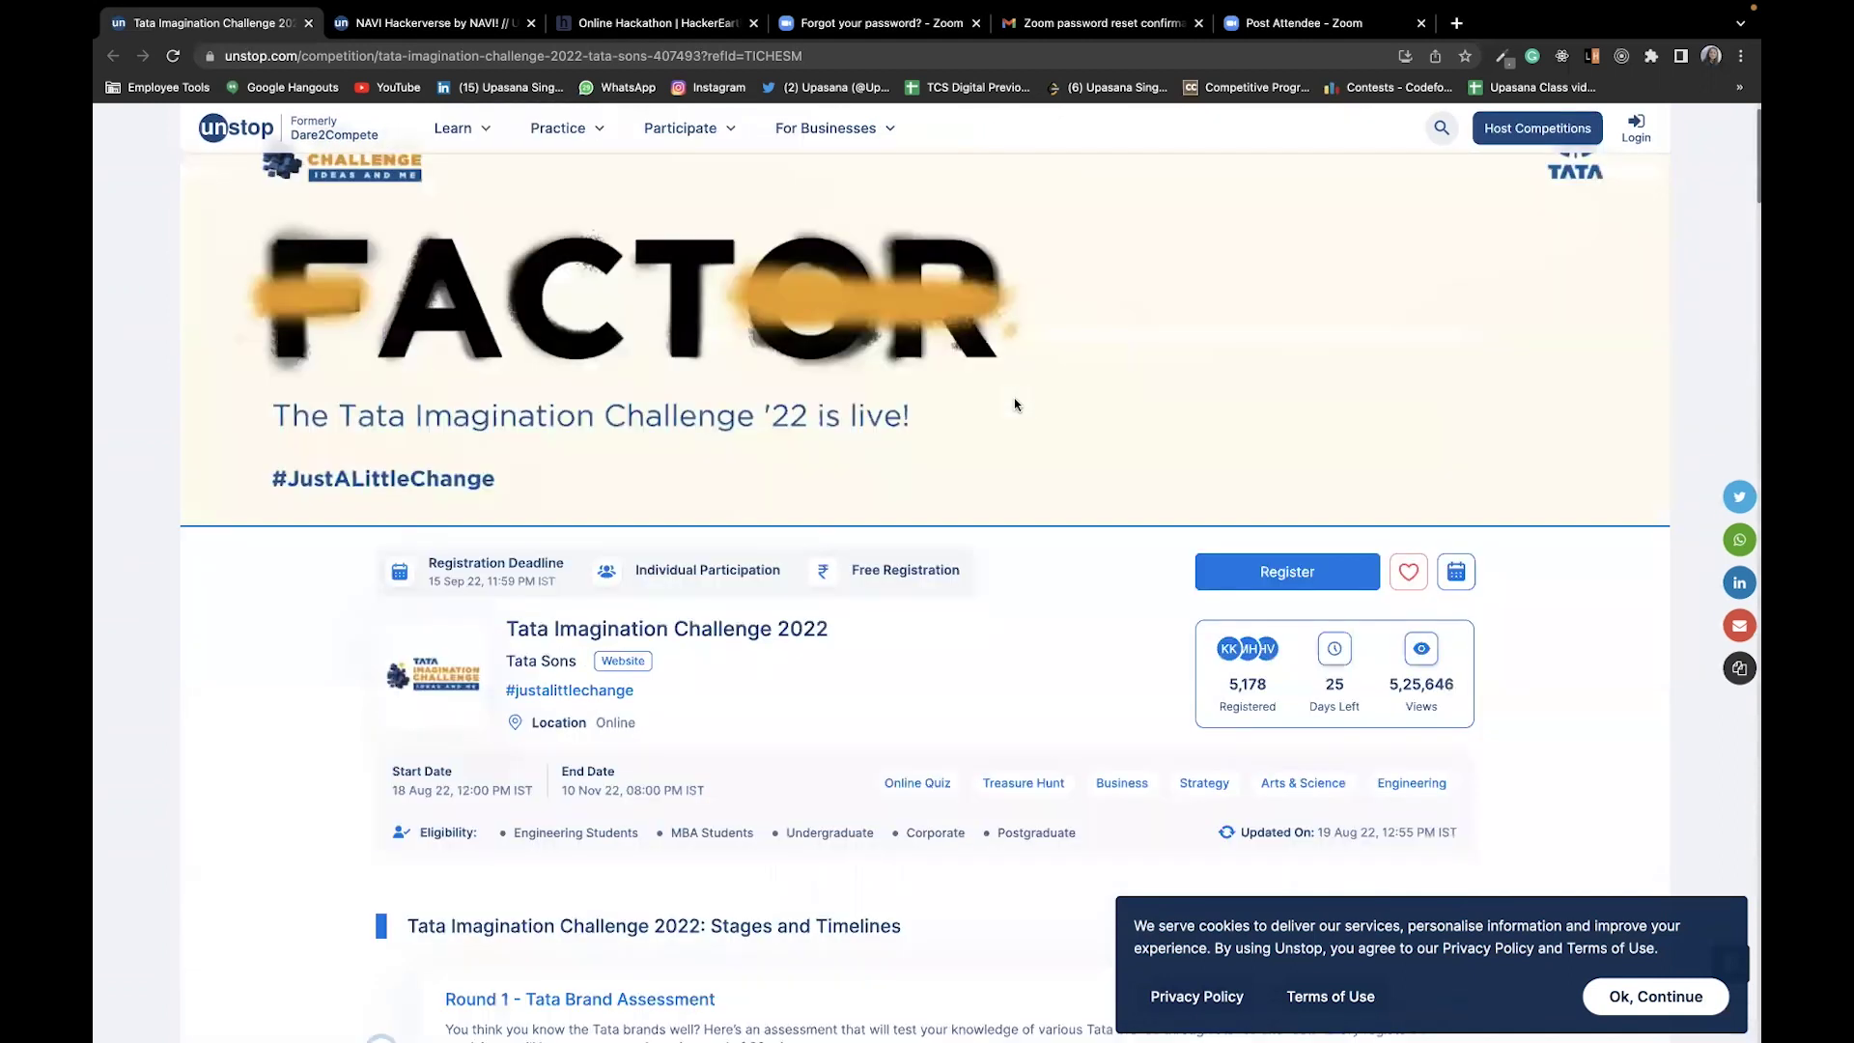
scroll(1015, 403, "down", 2)
scroll(620, 589, "down", 3)
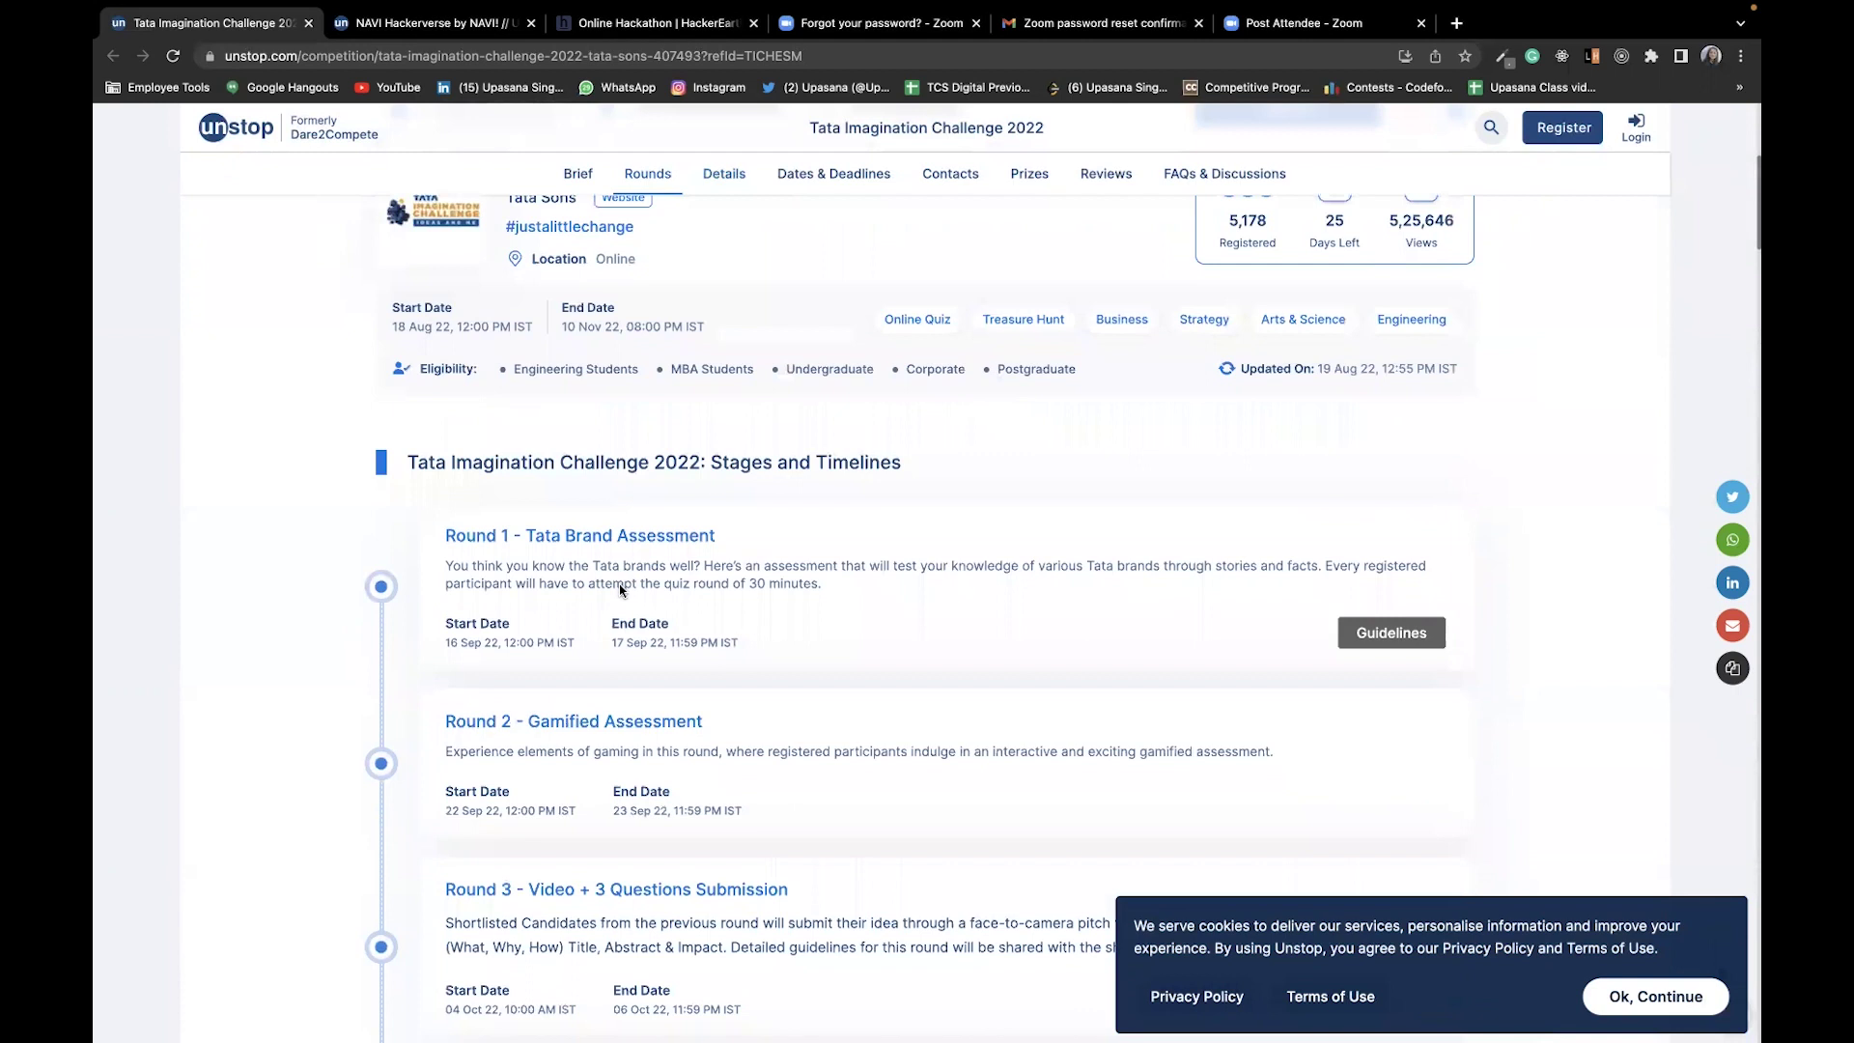
scroll(678, 483, "down", 3)
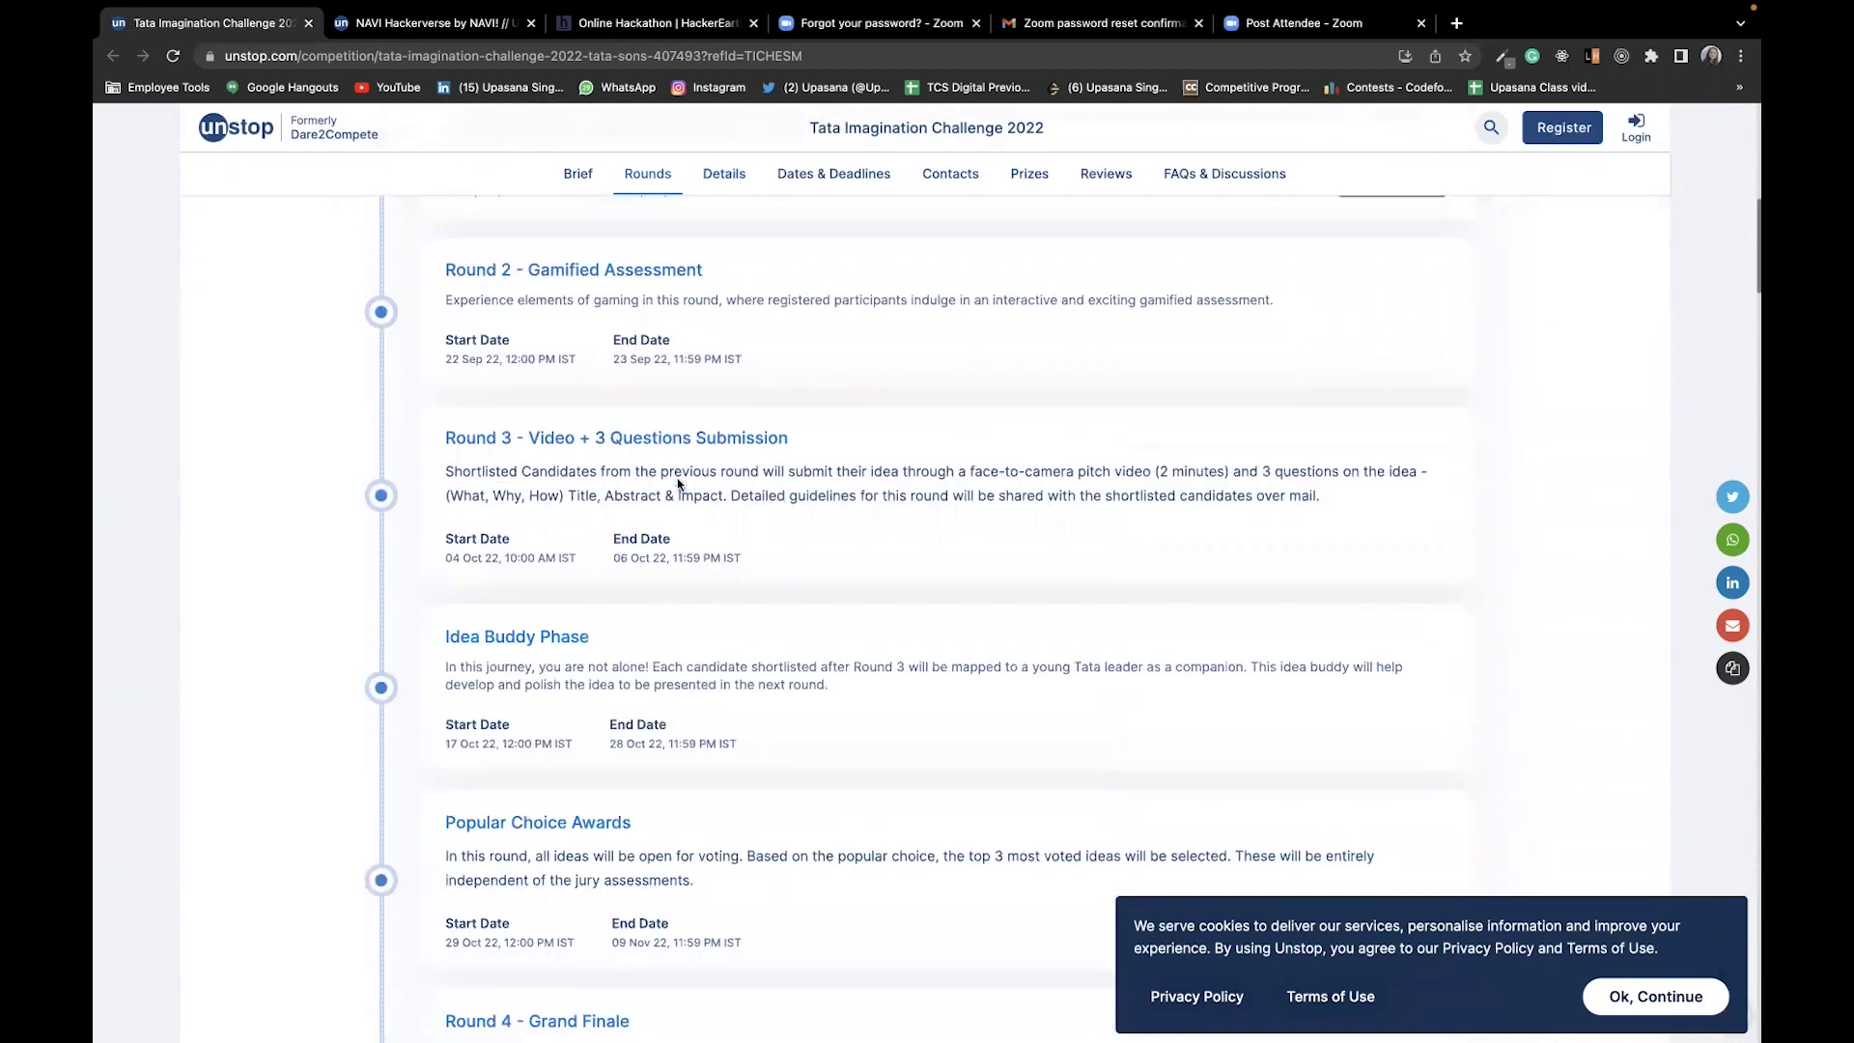
scroll(678, 484, "down", 1)
scroll(678, 485, "down", 1)
scroll(678, 485, "down", 1)
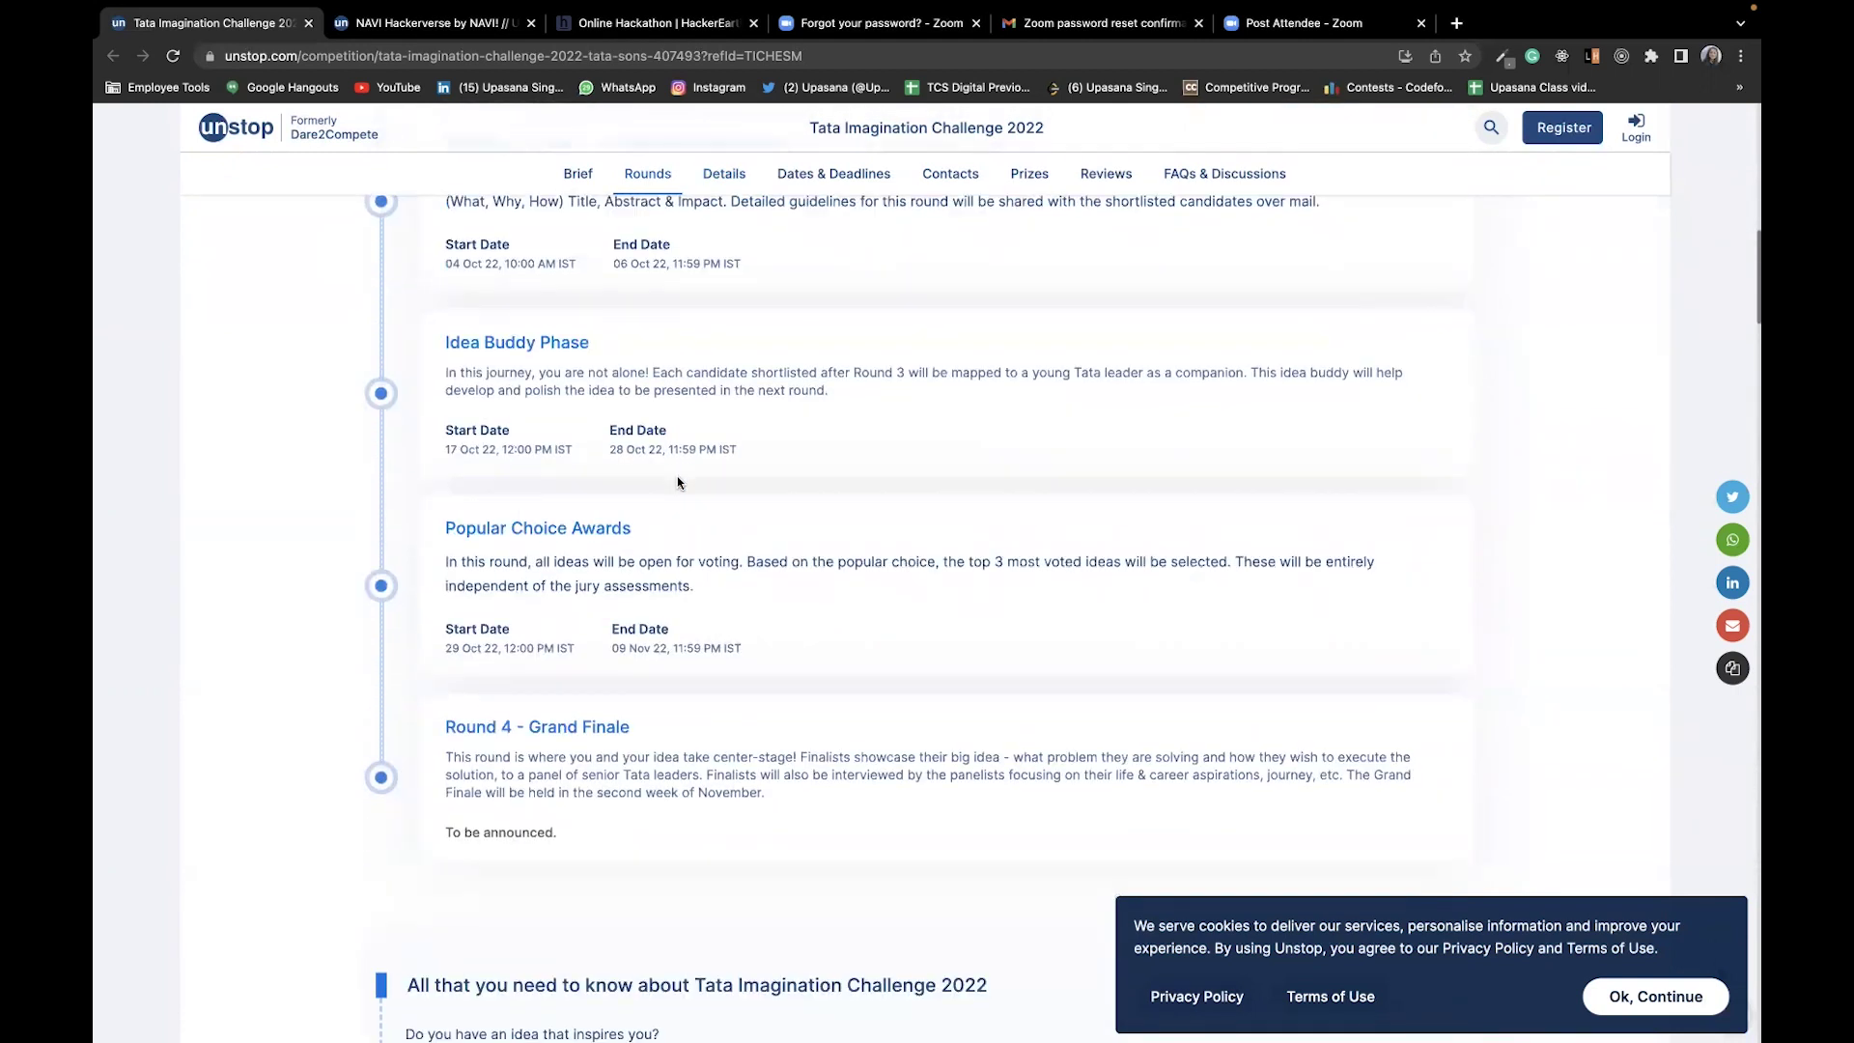
scroll(678, 484, "up", 5)
scroll(522, 493, "up", 1)
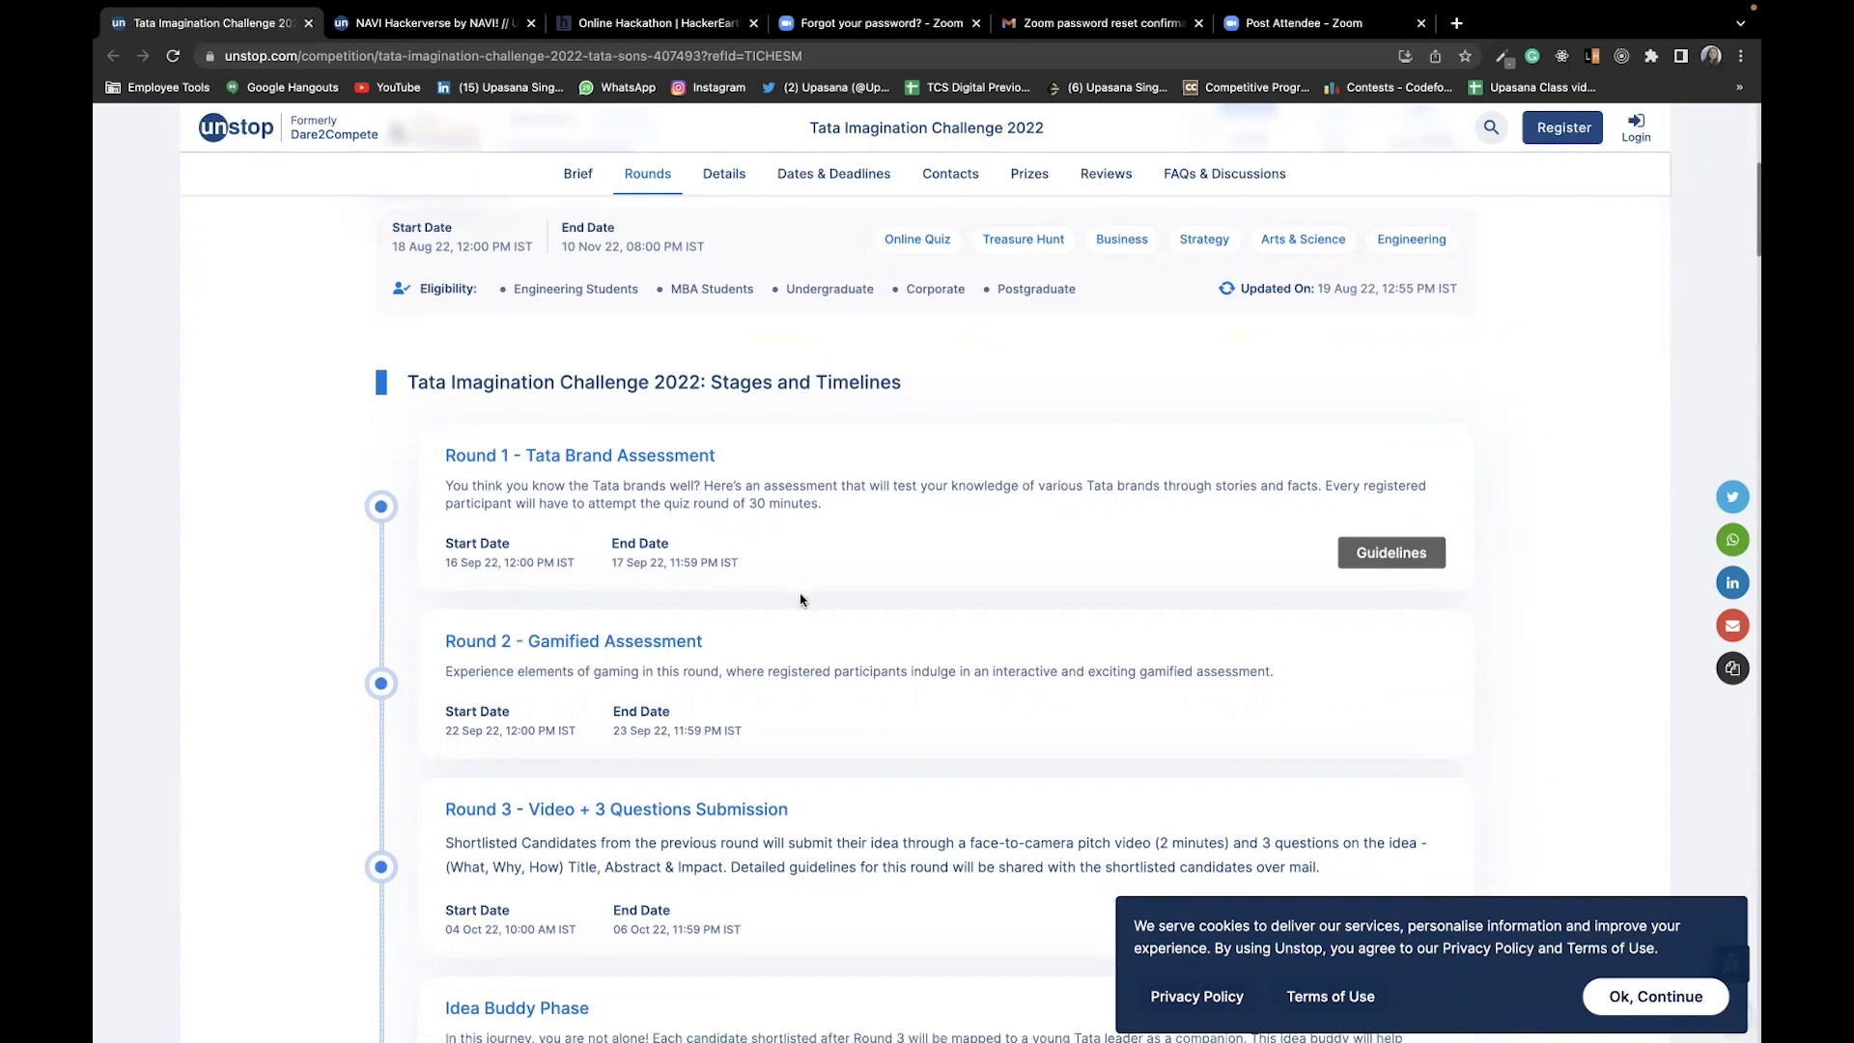
scroll(801, 599, "down", 1)
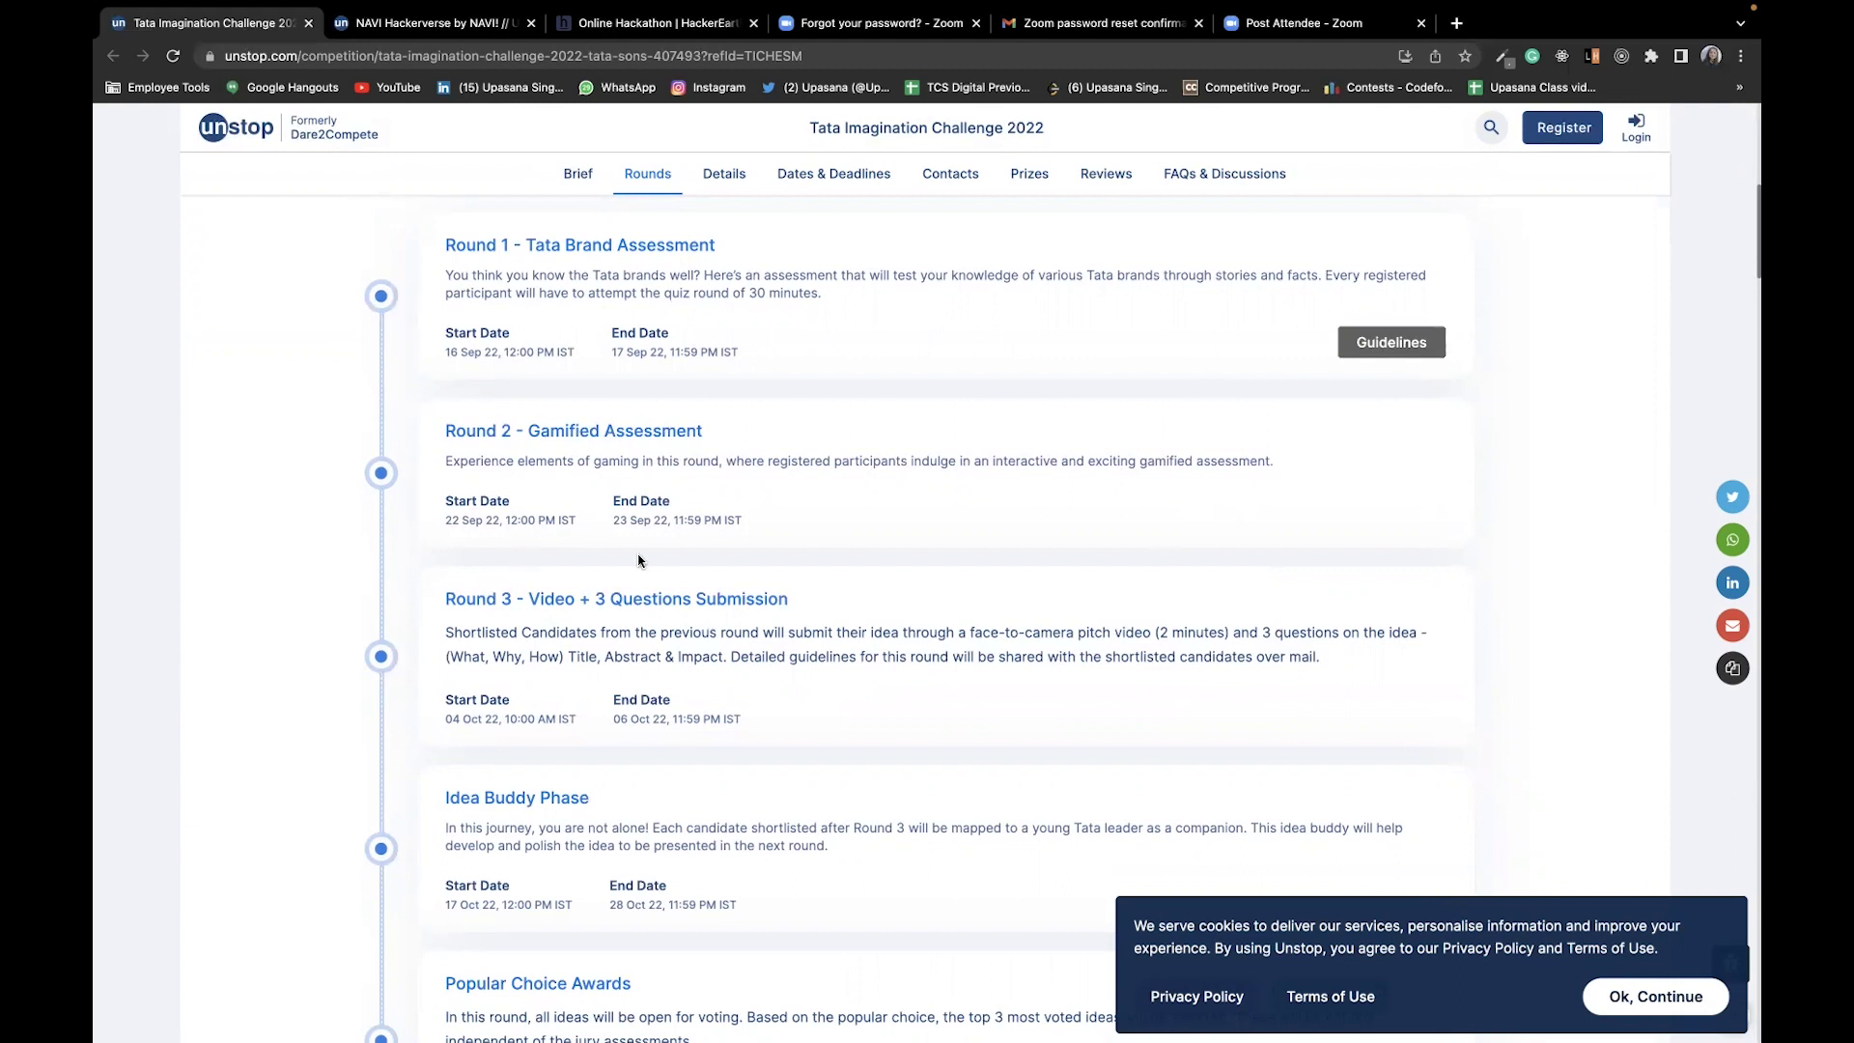
scroll(638, 561, "down", 2)
scroll(638, 561, "down", 1)
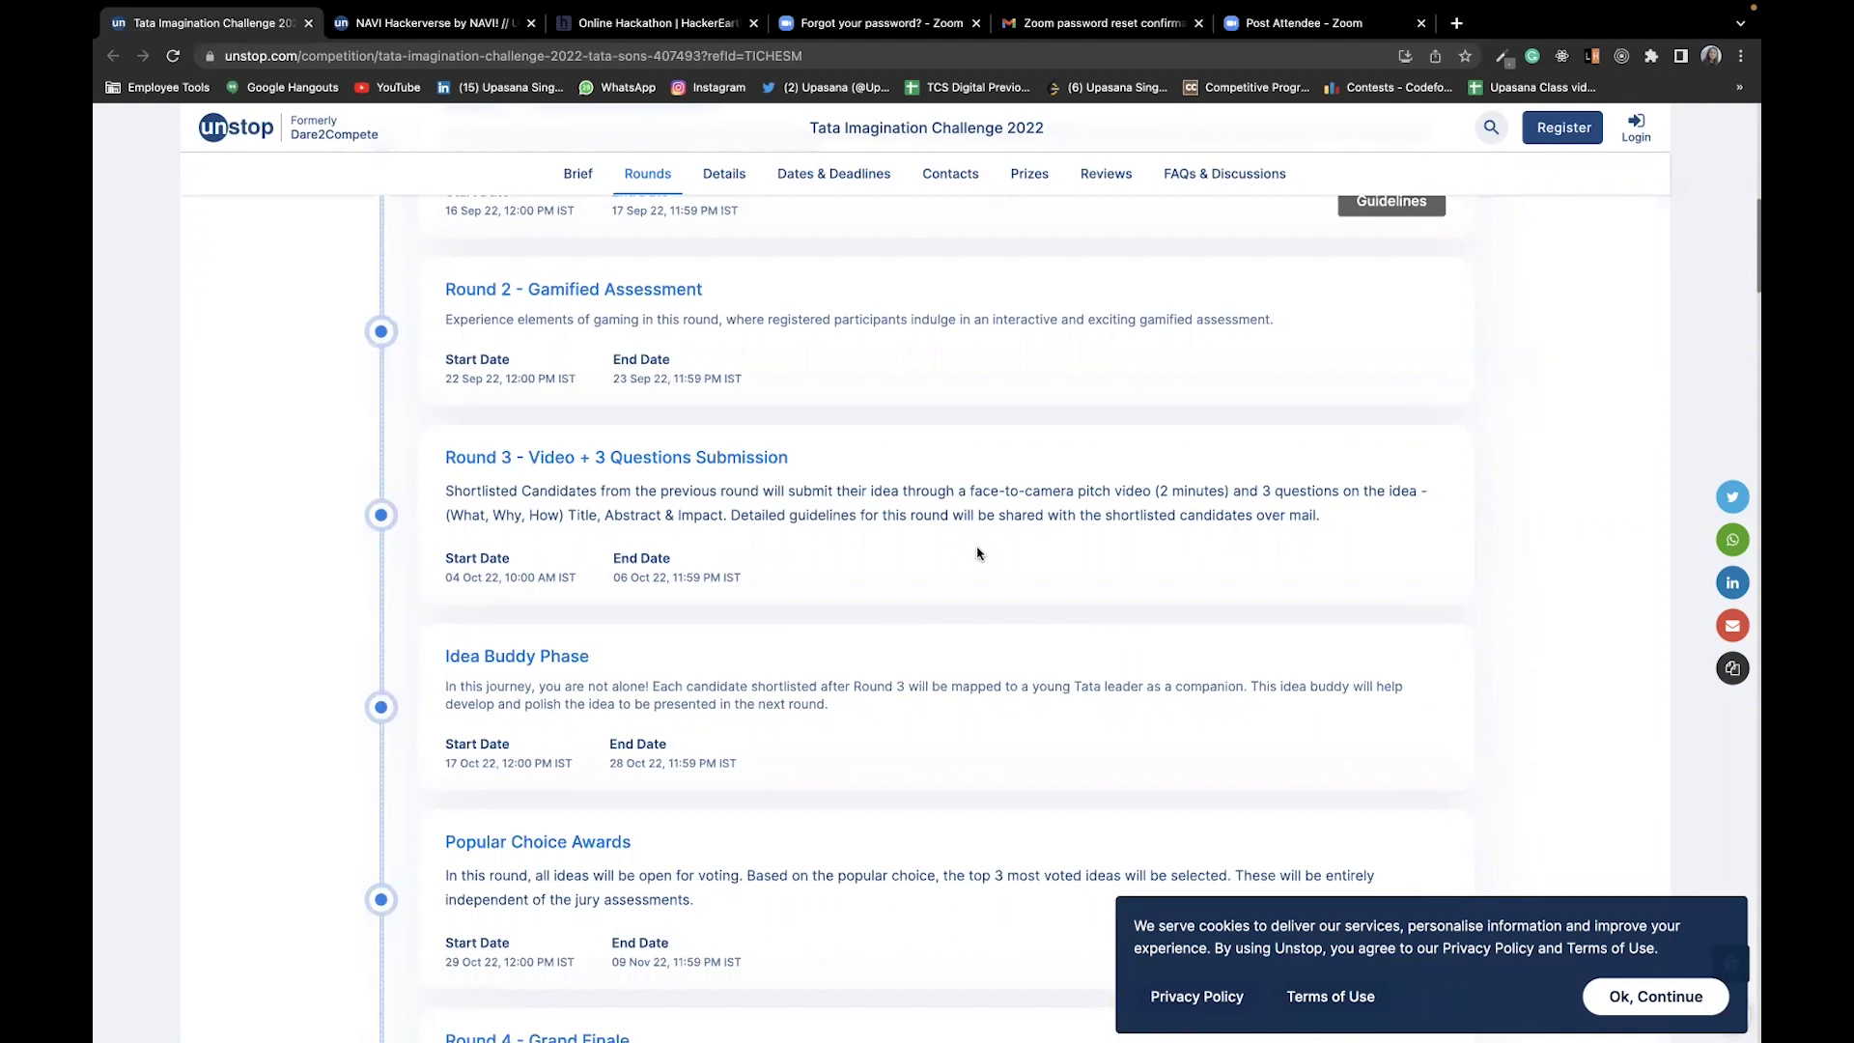
scroll(961, 551, "down", 1)
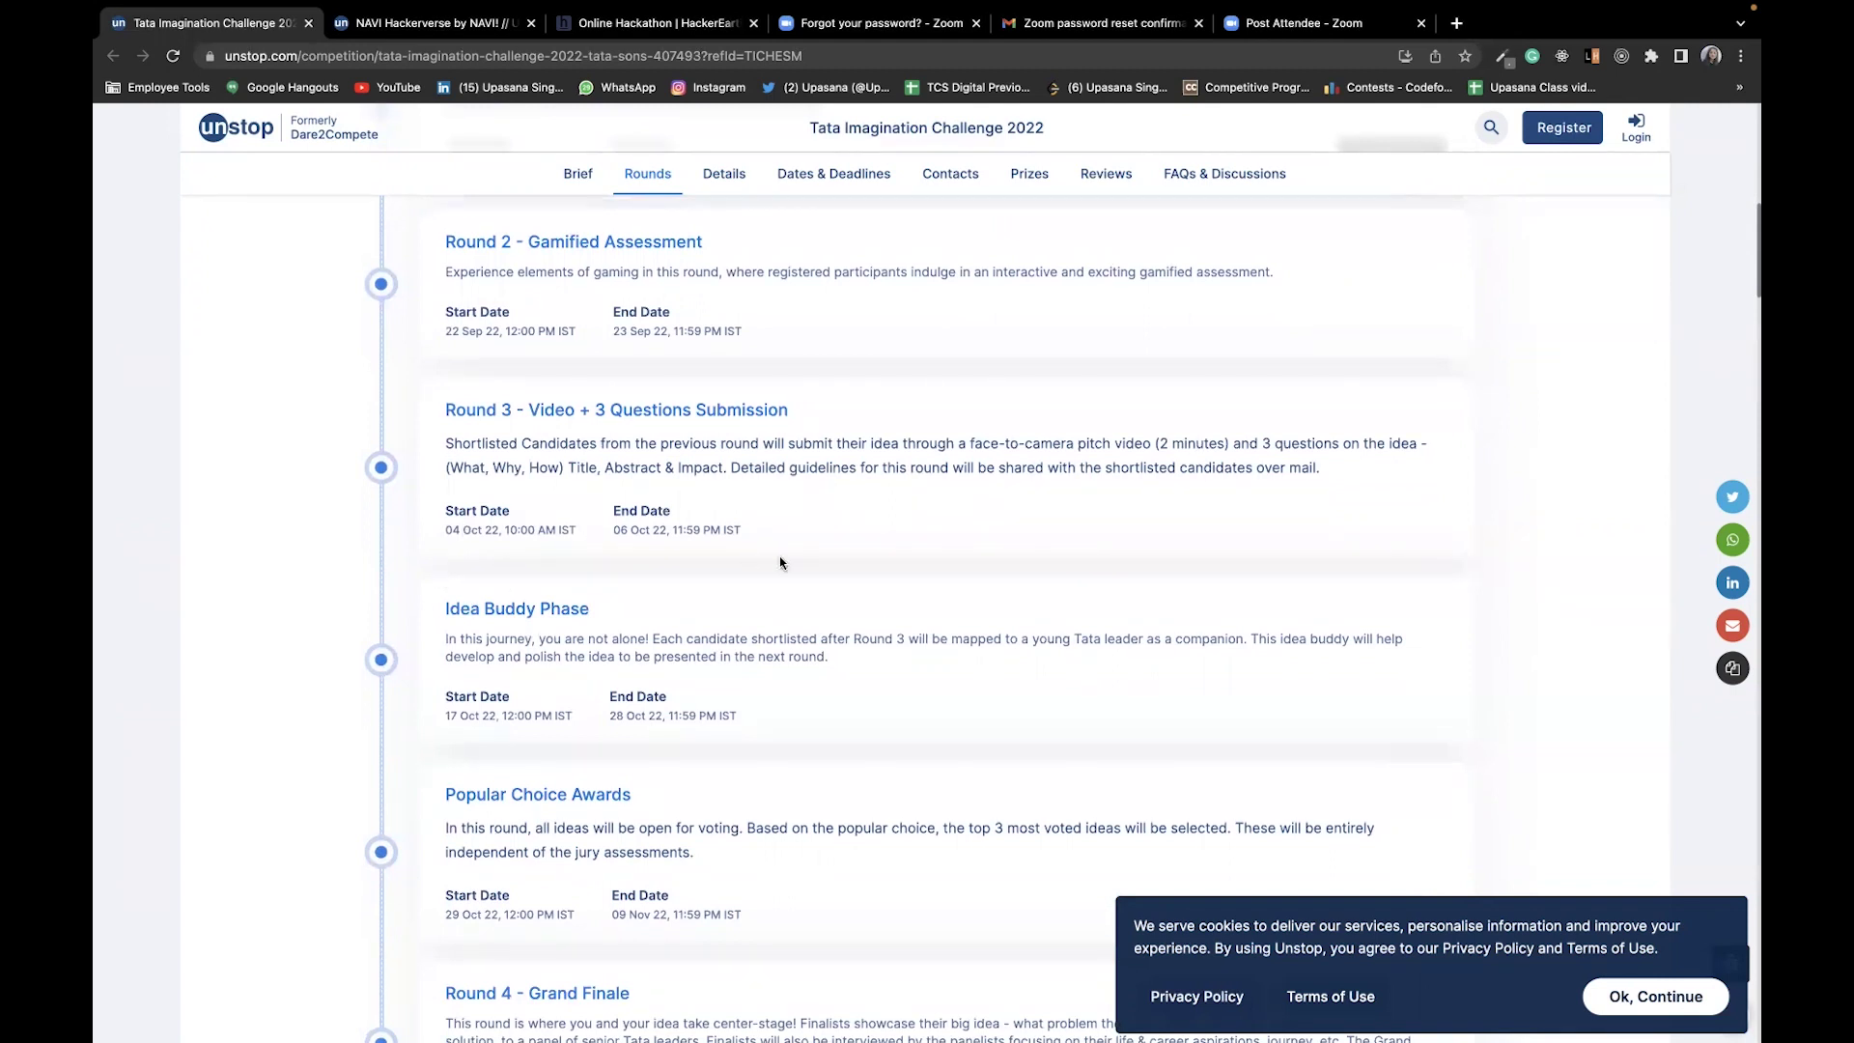
scroll(780, 563, "down", 3)
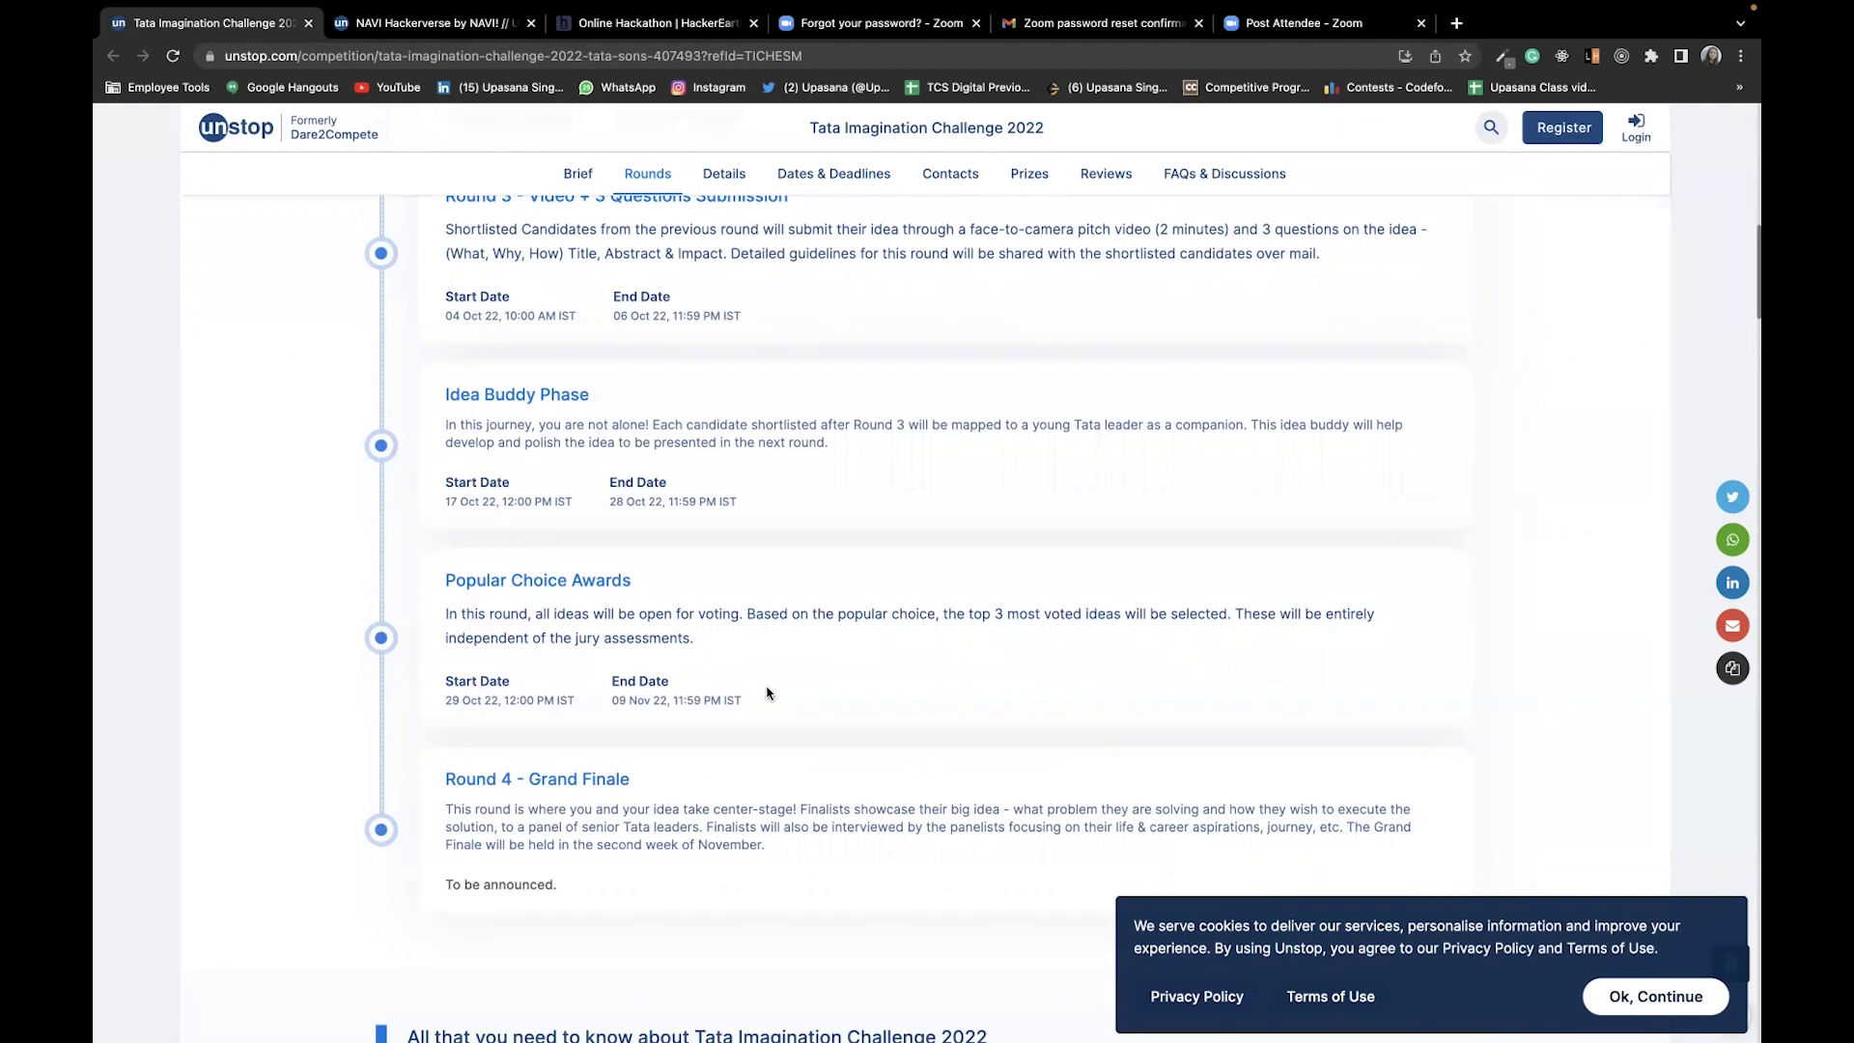
scroll(768, 693, "down", 3)
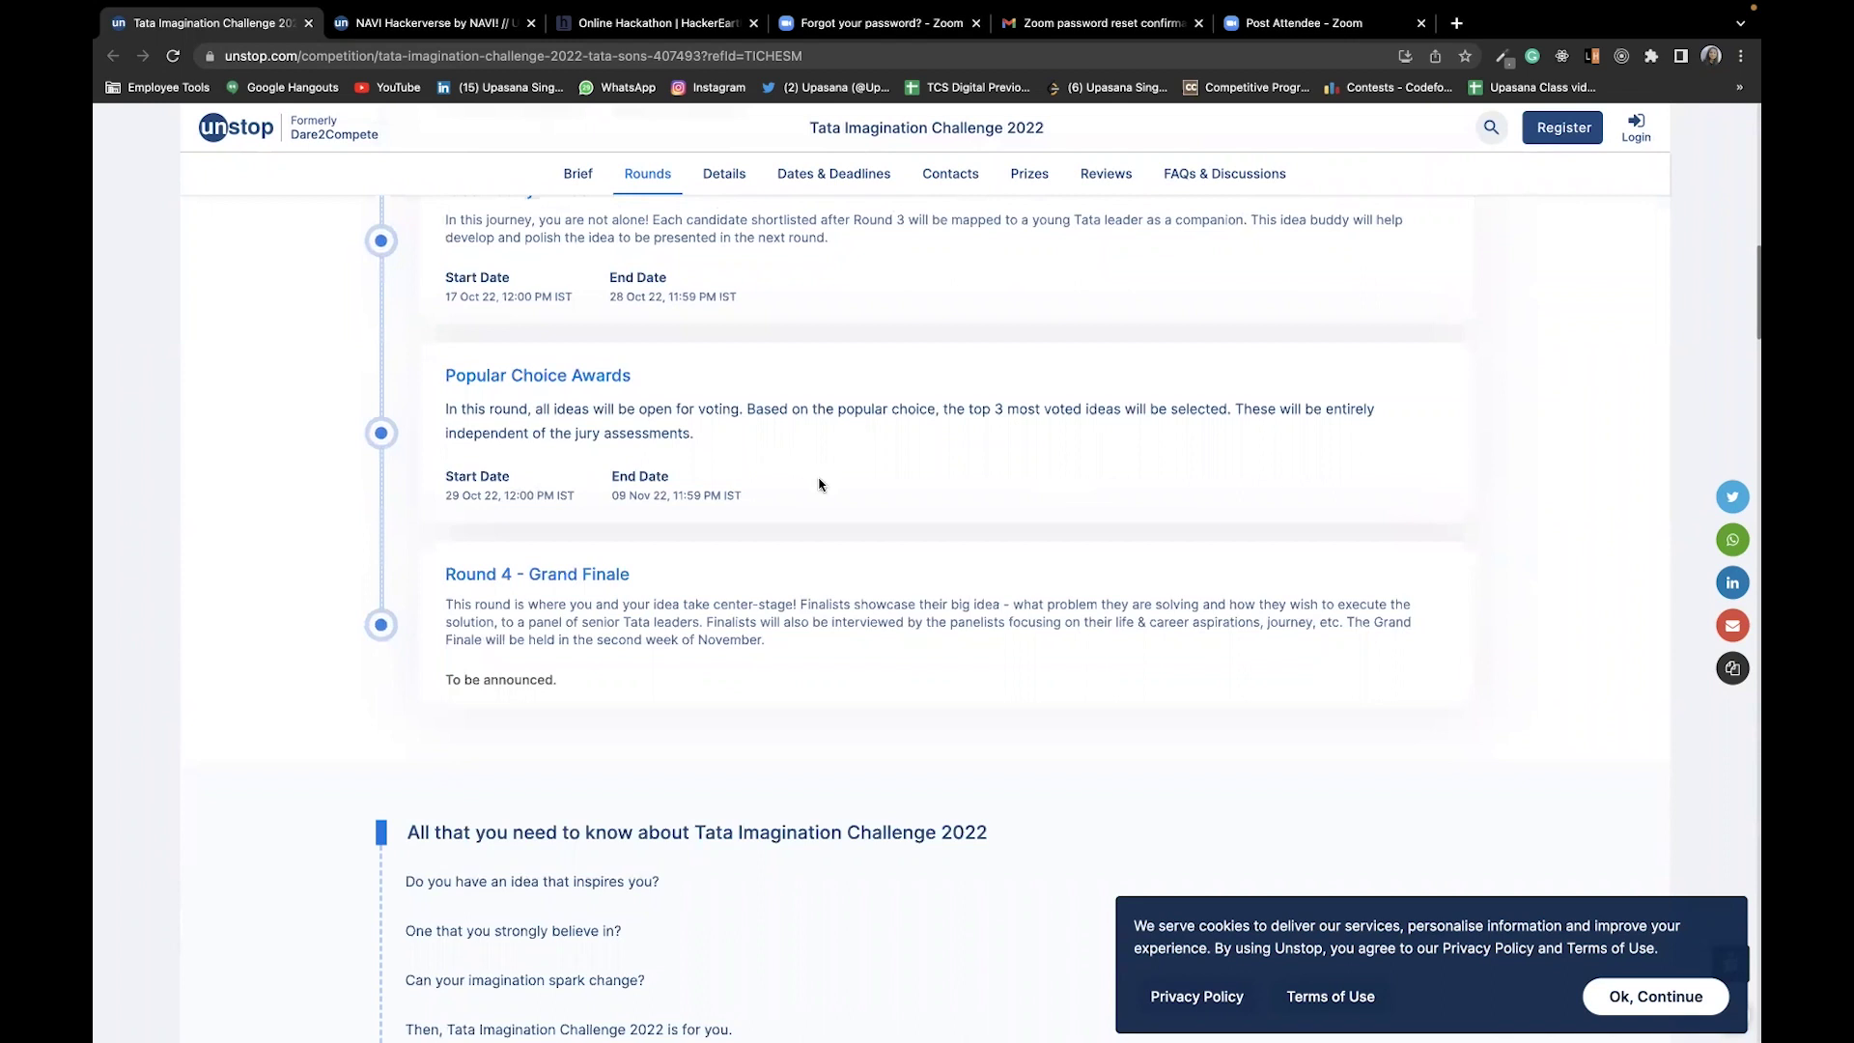
scroll(819, 480, "down", 2)
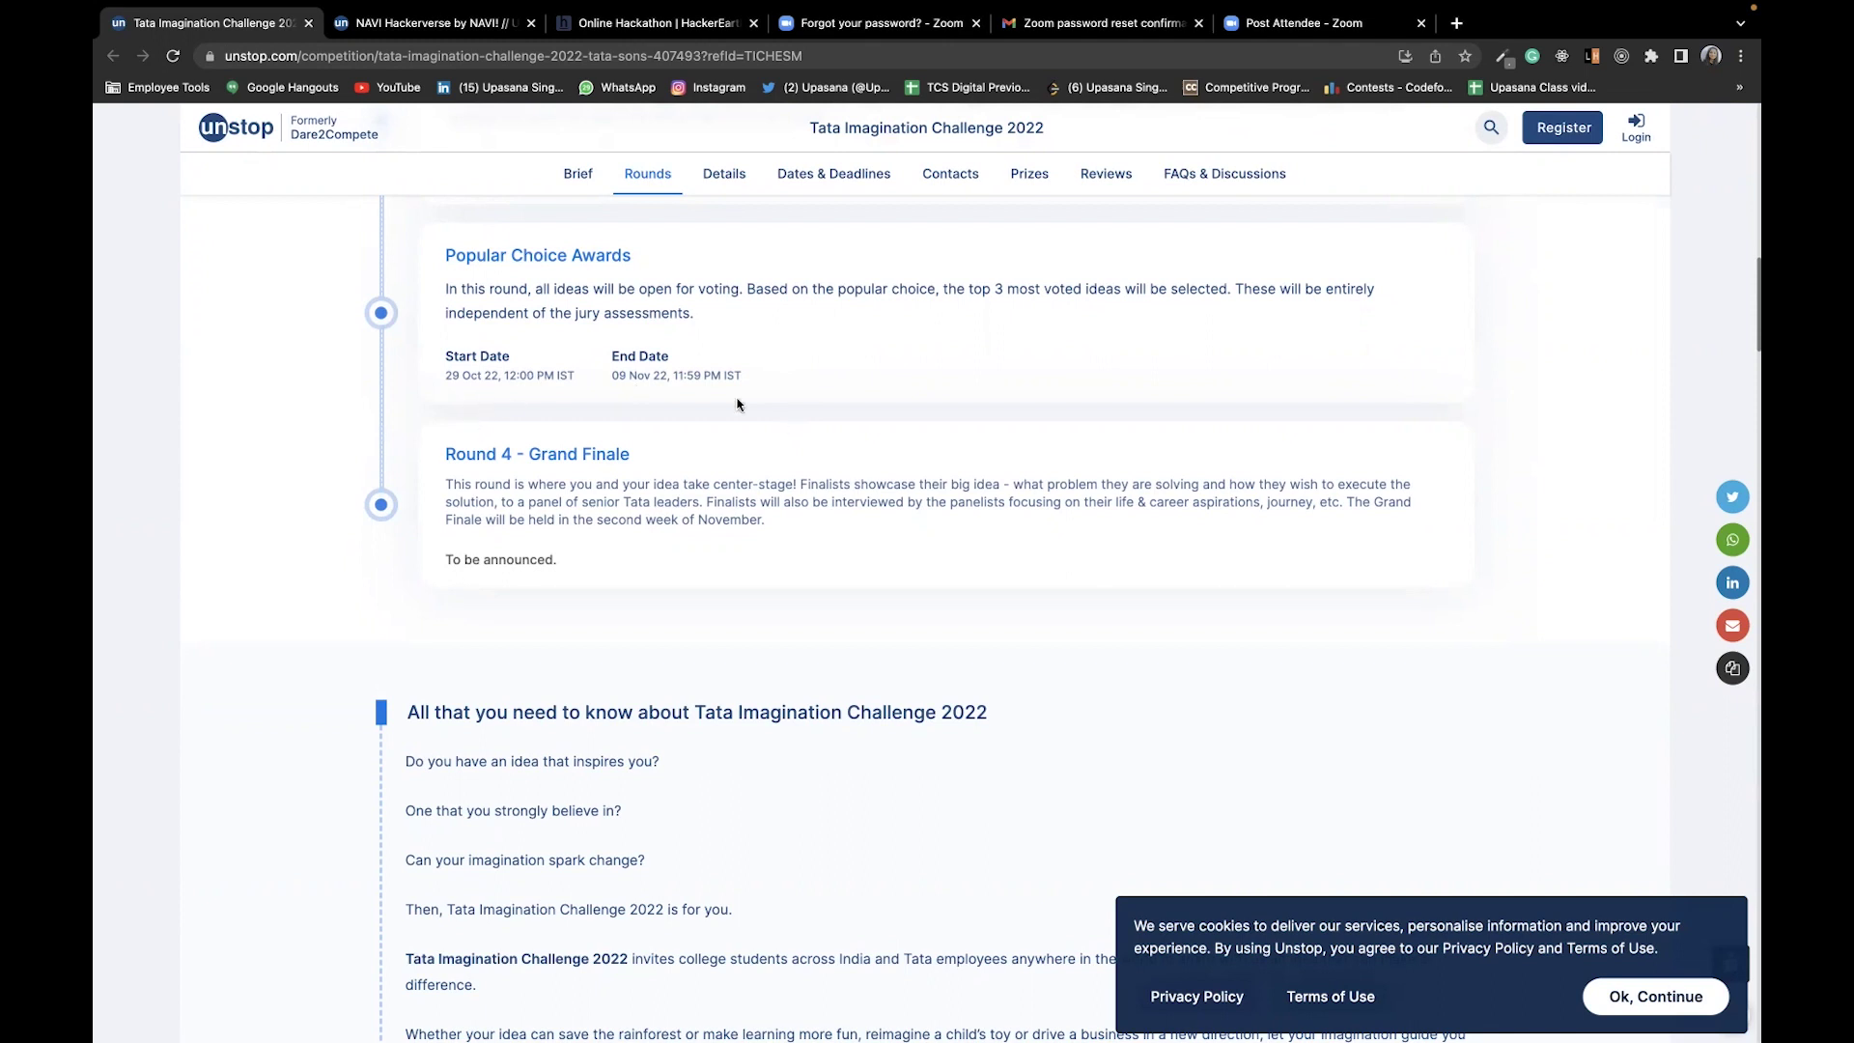
scroll(752, 407, "down", 1)
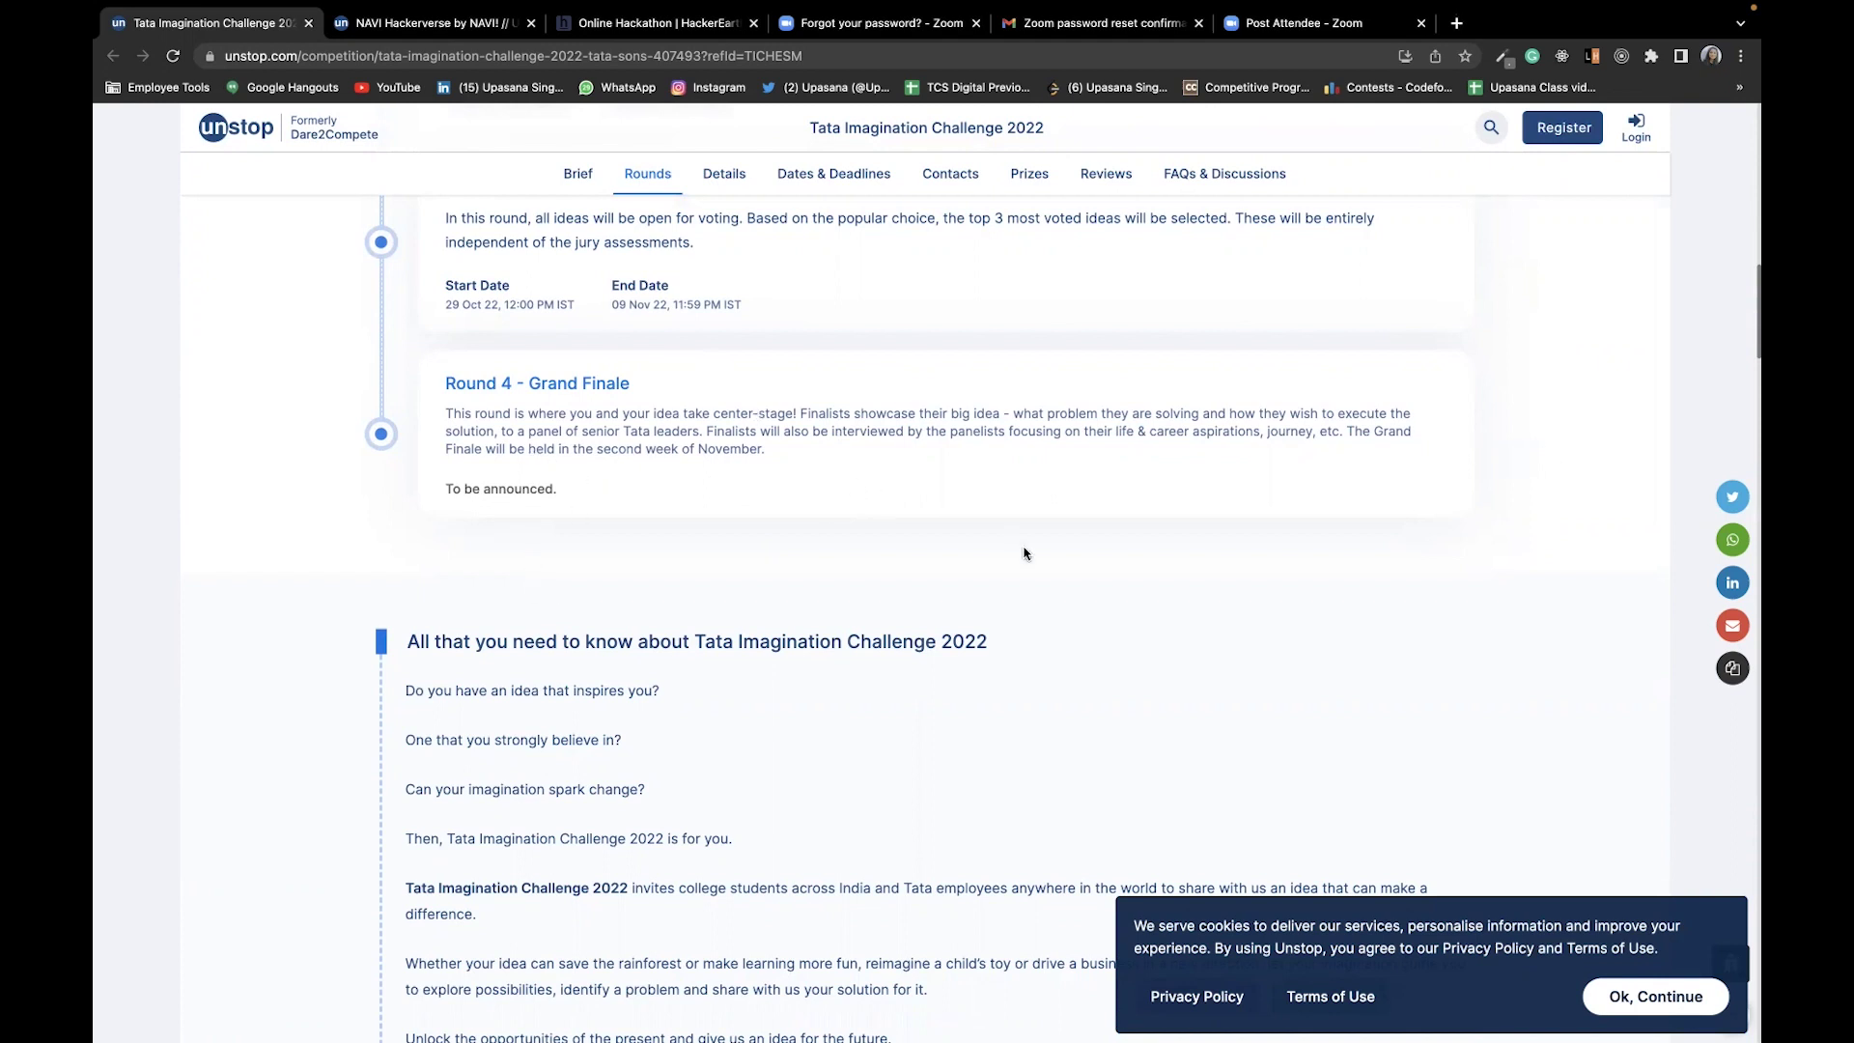
scroll(984, 429, "up", 3)
scroll(985, 430, "up", 2)
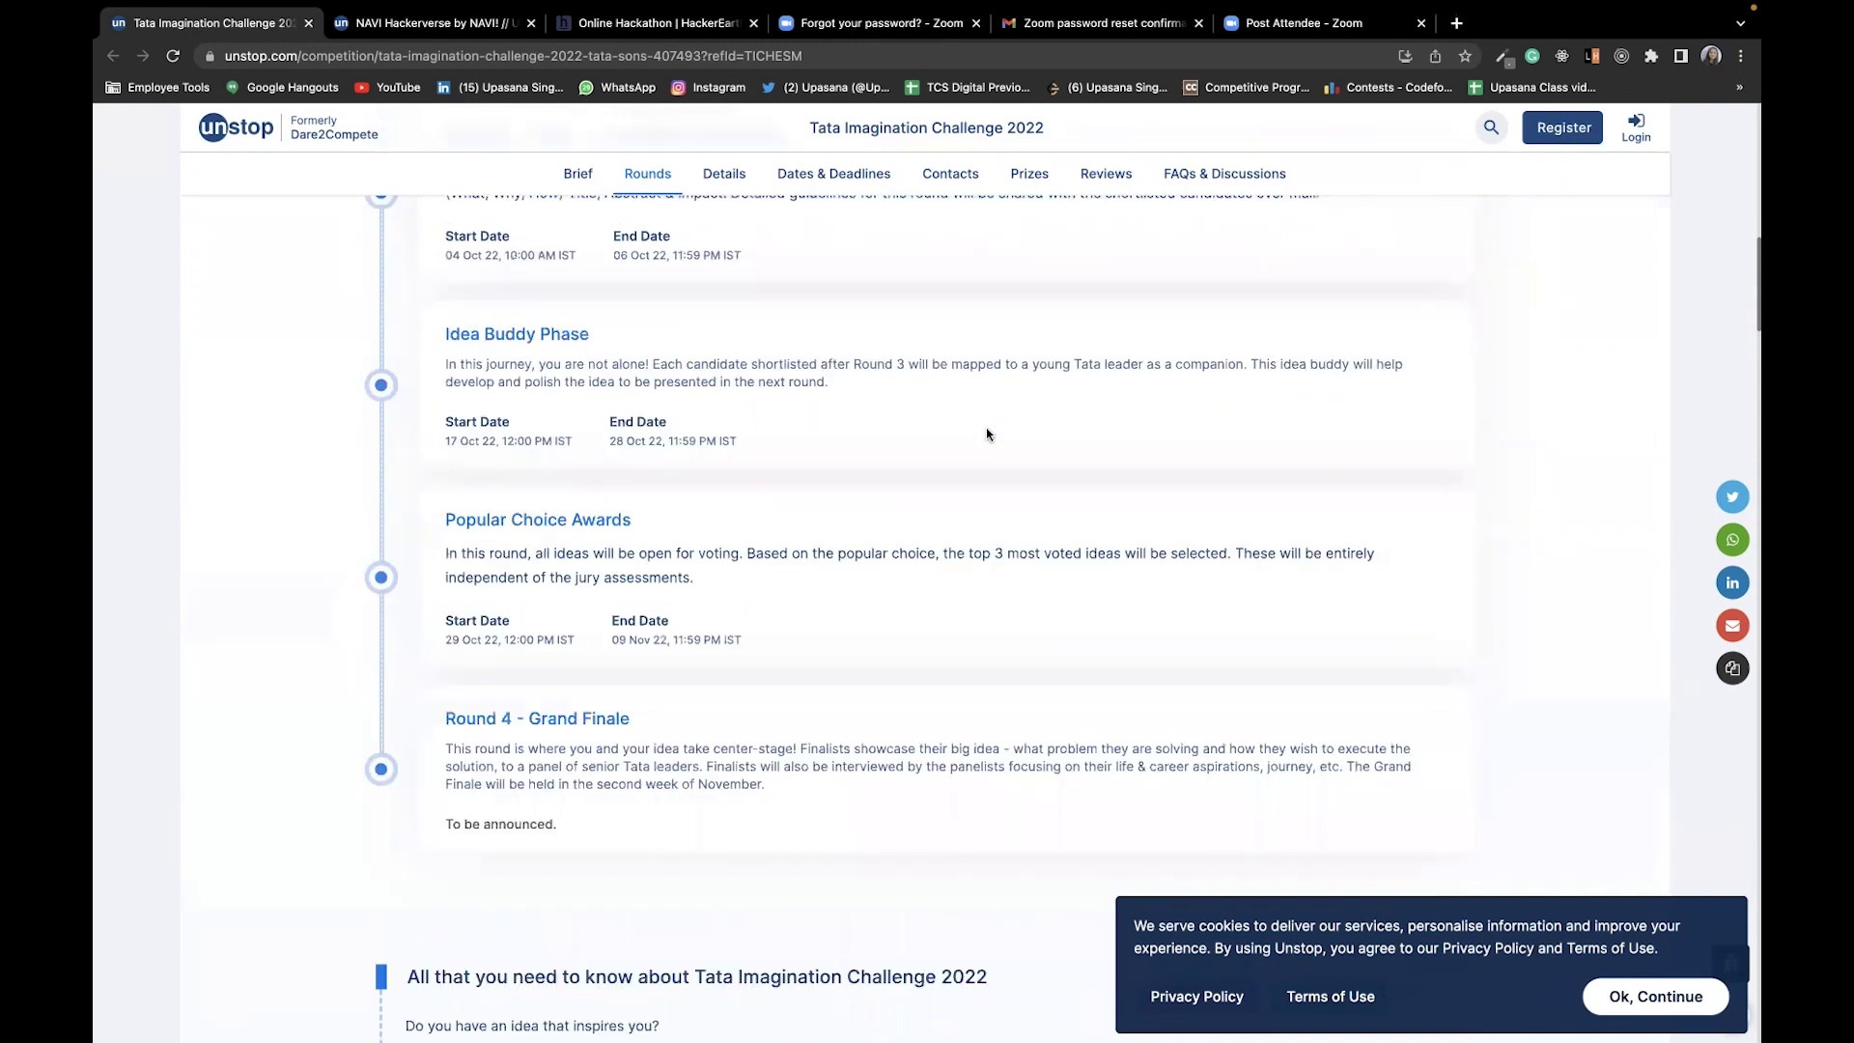
scroll(916, 372, "up", 2)
scroll(915, 371, "up", 1)
scroll(915, 365, "up", 4)
scroll(916, 359, "up", 2)
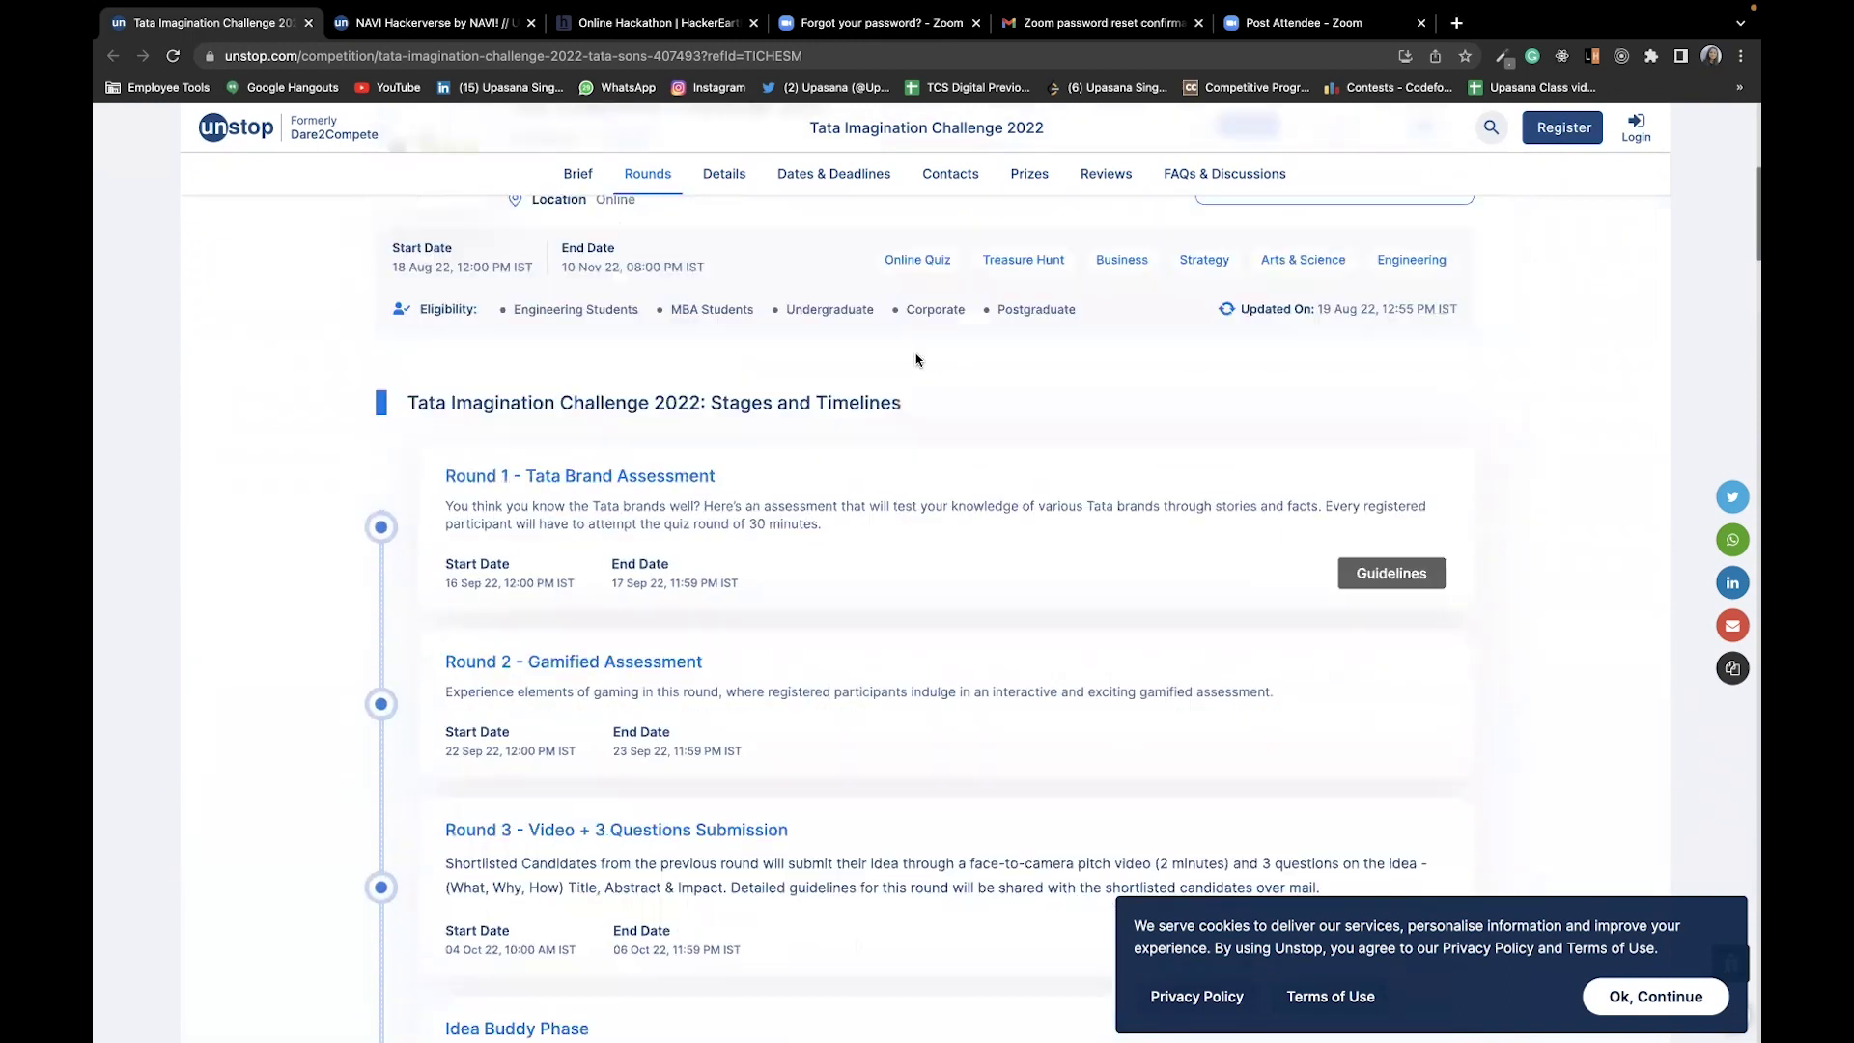
scroll(916, 360, "down", 10)
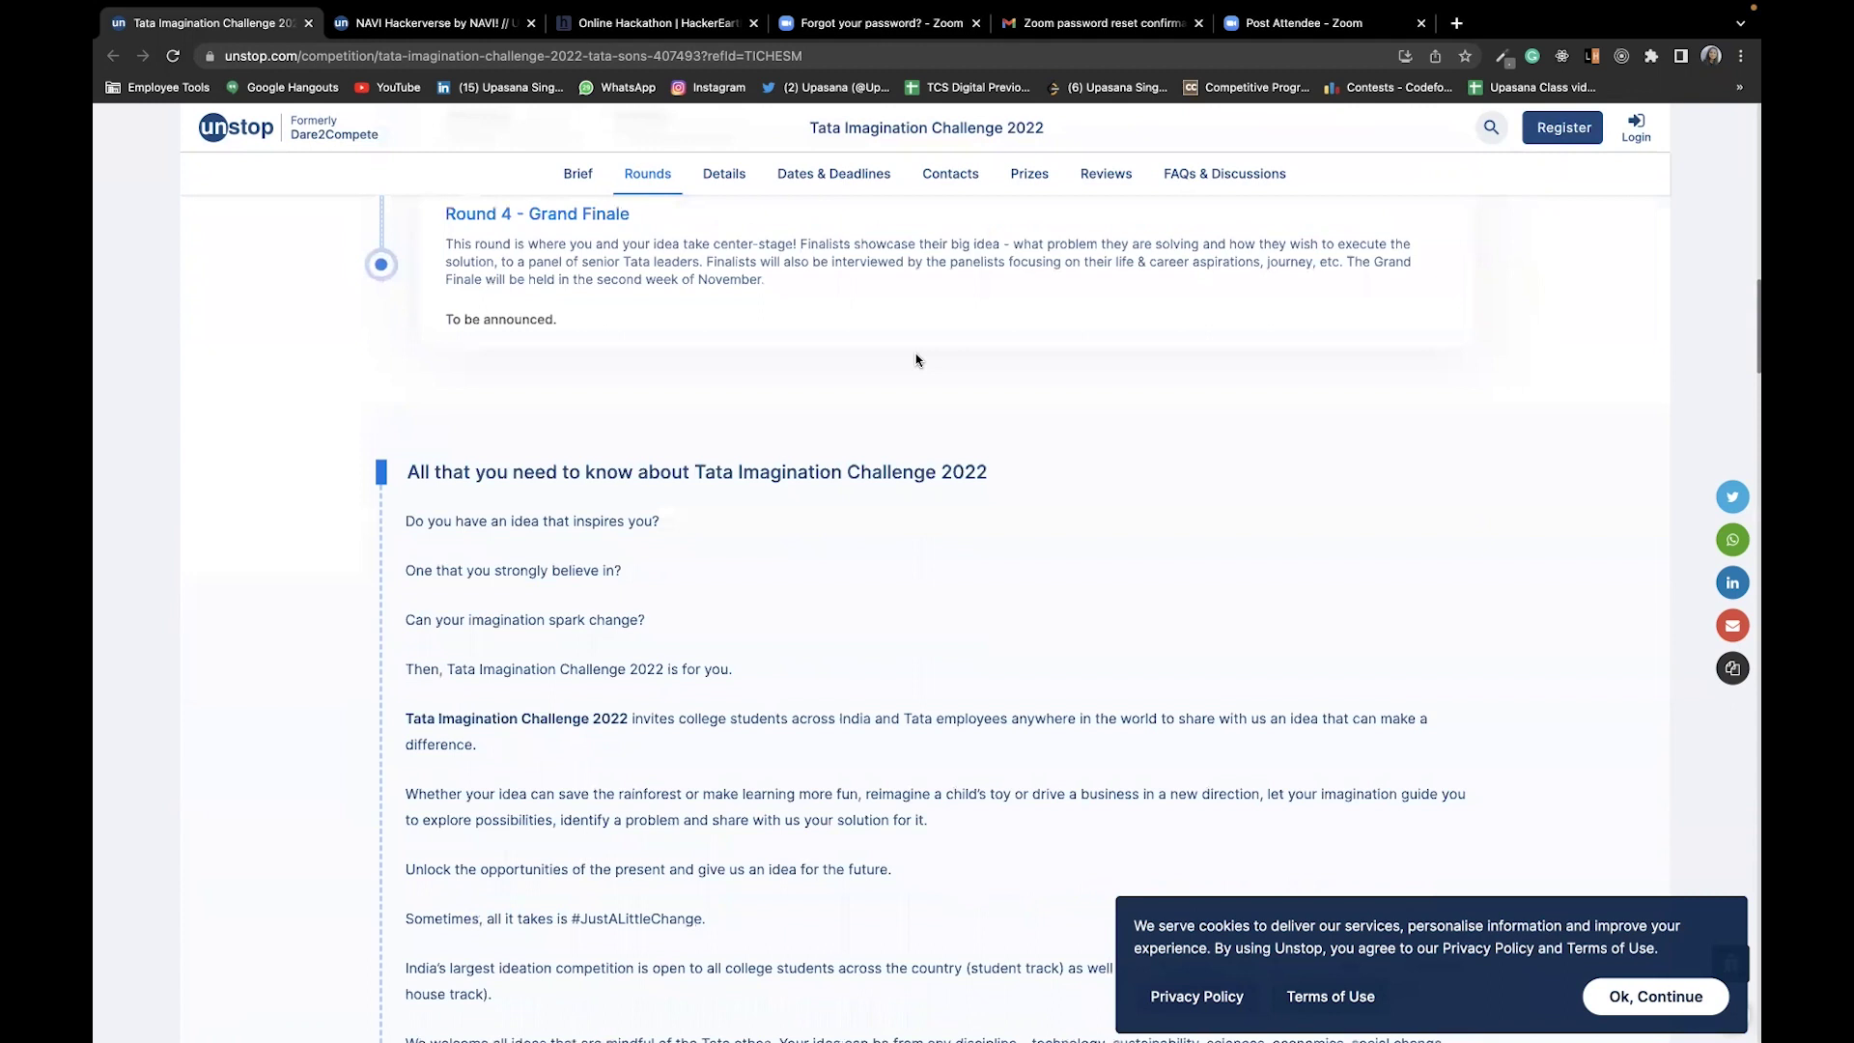
scroll(936, 583, "down", 5)
scroll(937, 582, "down", 8)
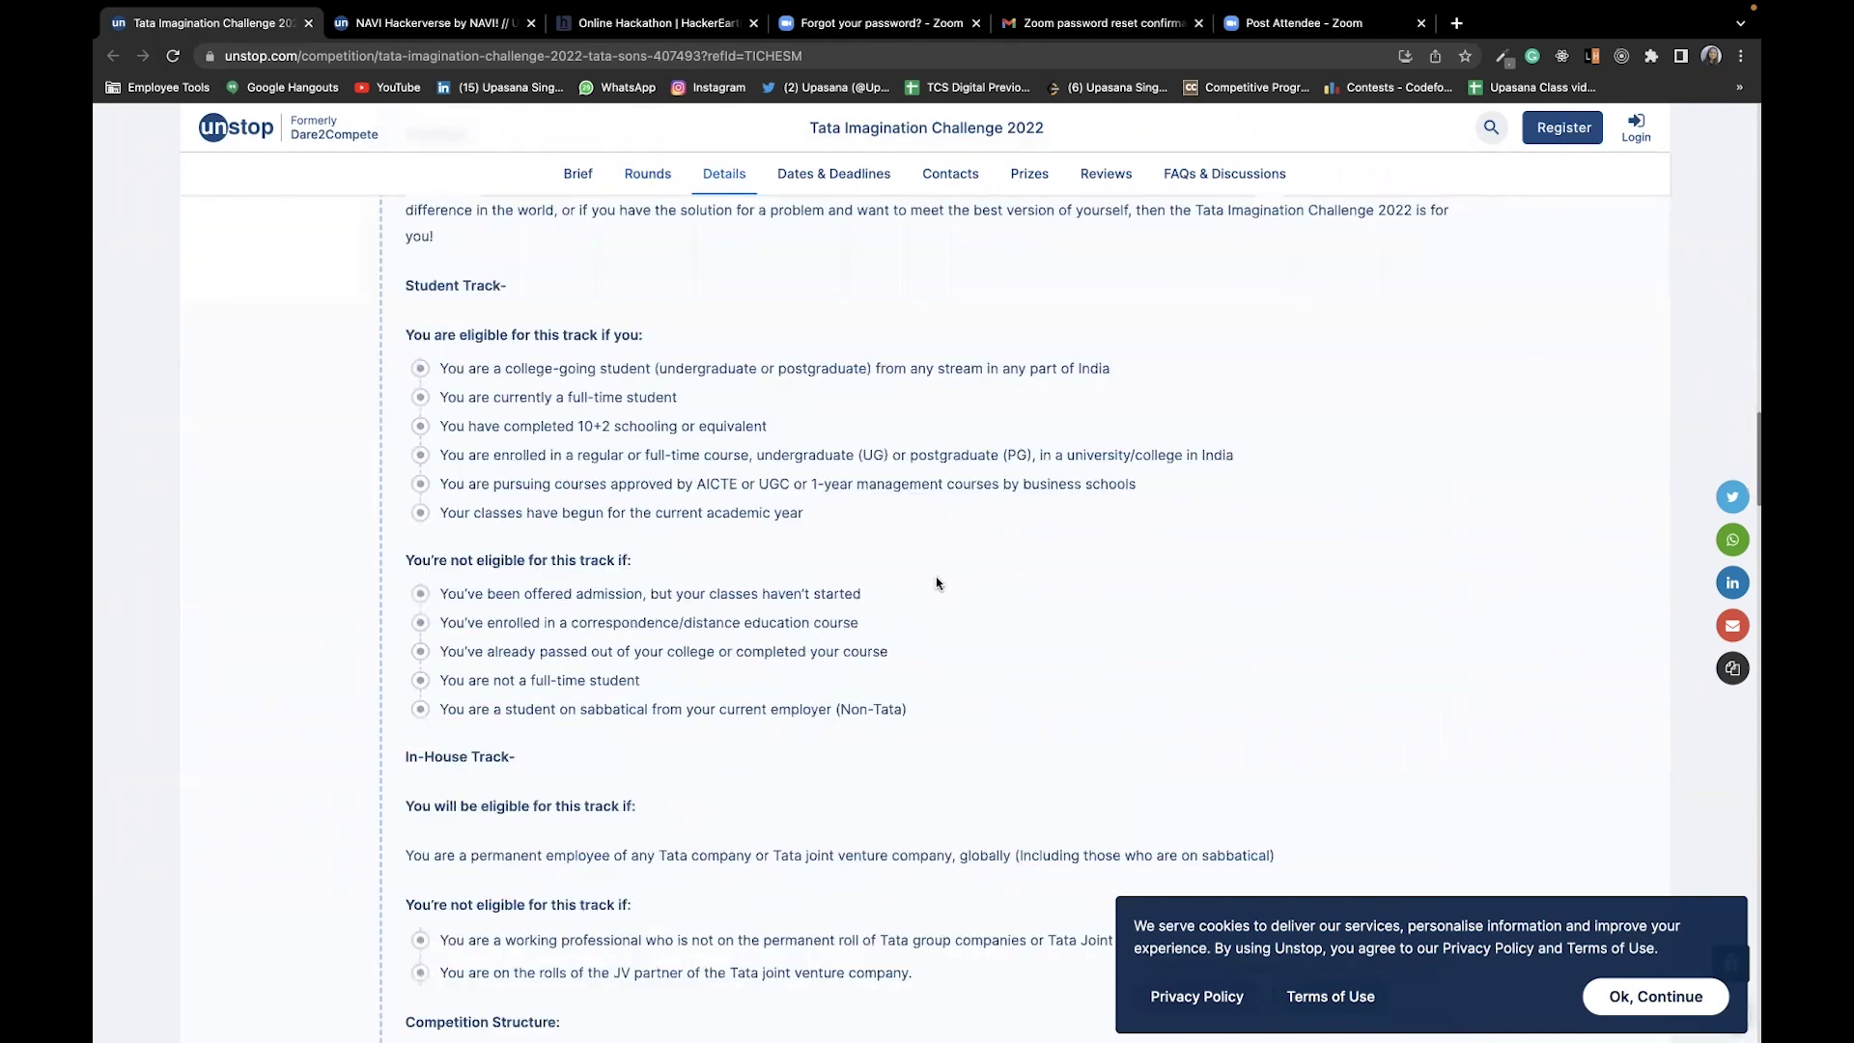
scroll(936, 582, "down", 2)
scroll(936, 582, "down", 3)
scroll(936, 582, "down", 2)
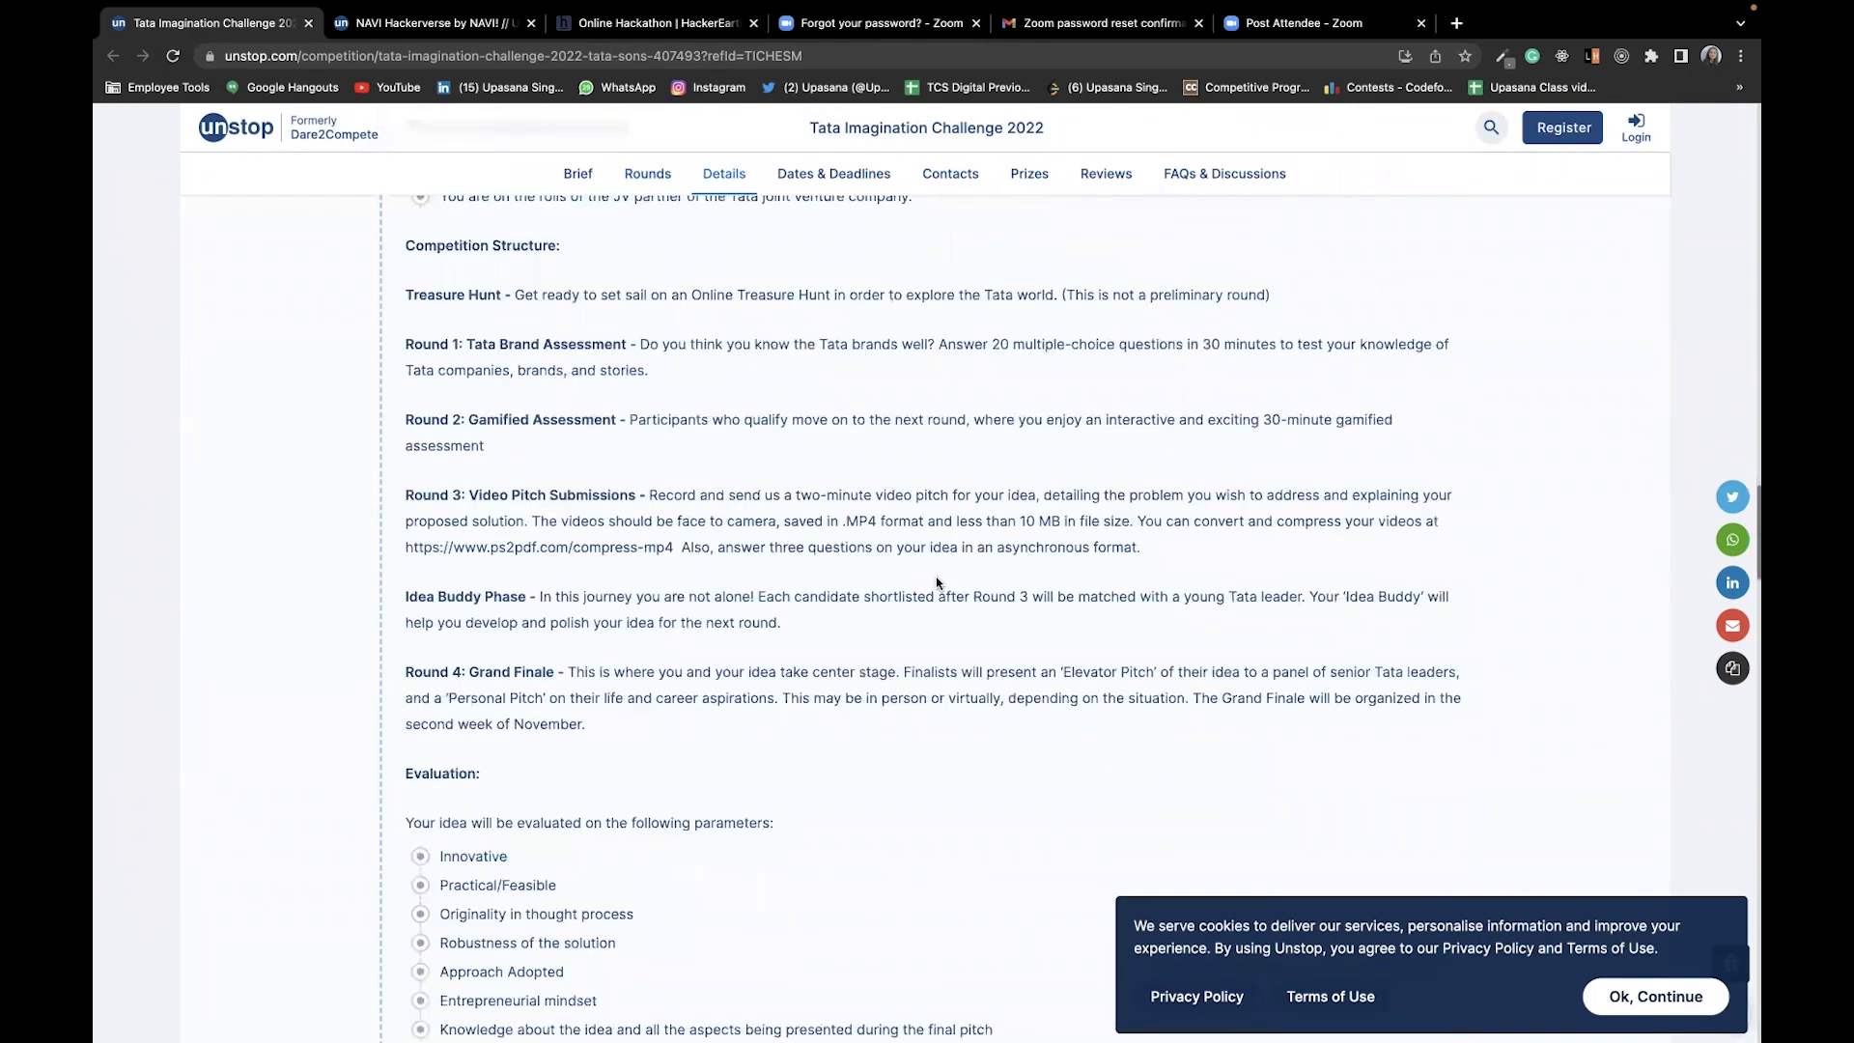
scroll(935, 582, "down", 2)
scroll(936, 582, "down", 3)
scroll(873, 569, "down", 2)
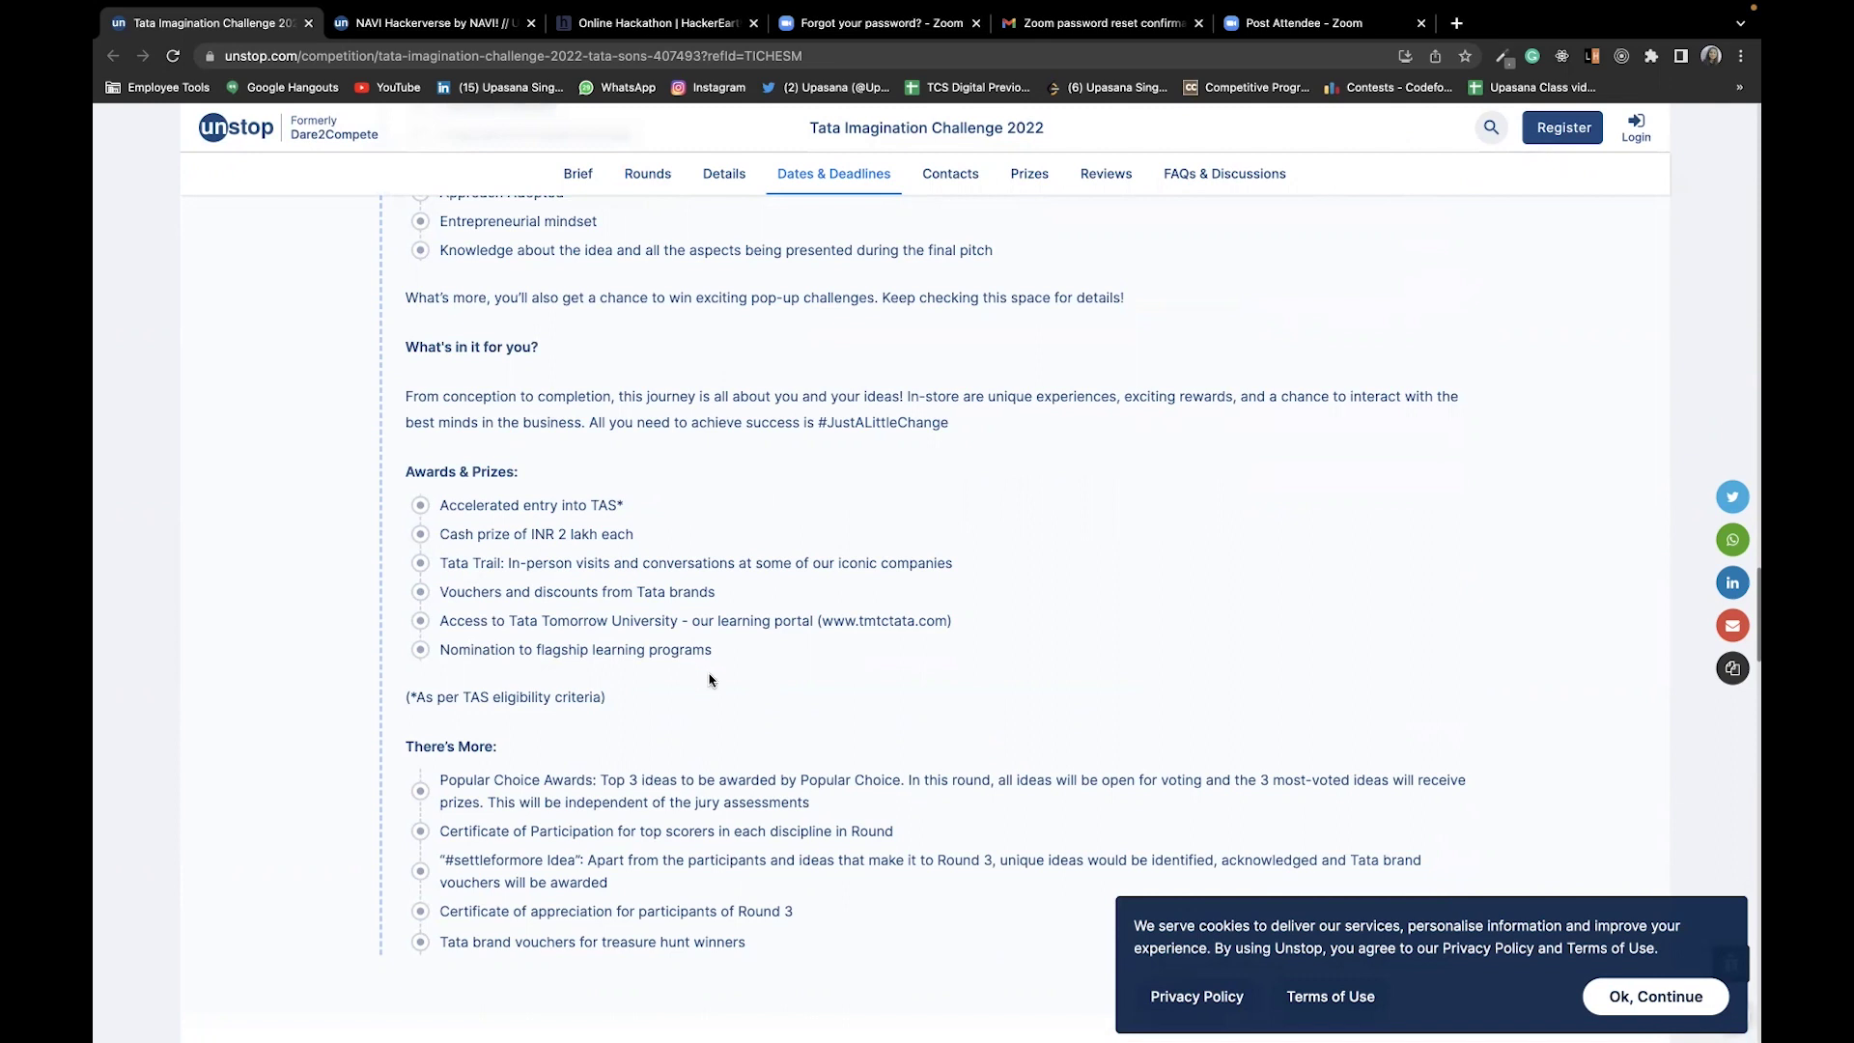
scroll(710, 680, "down", 3)
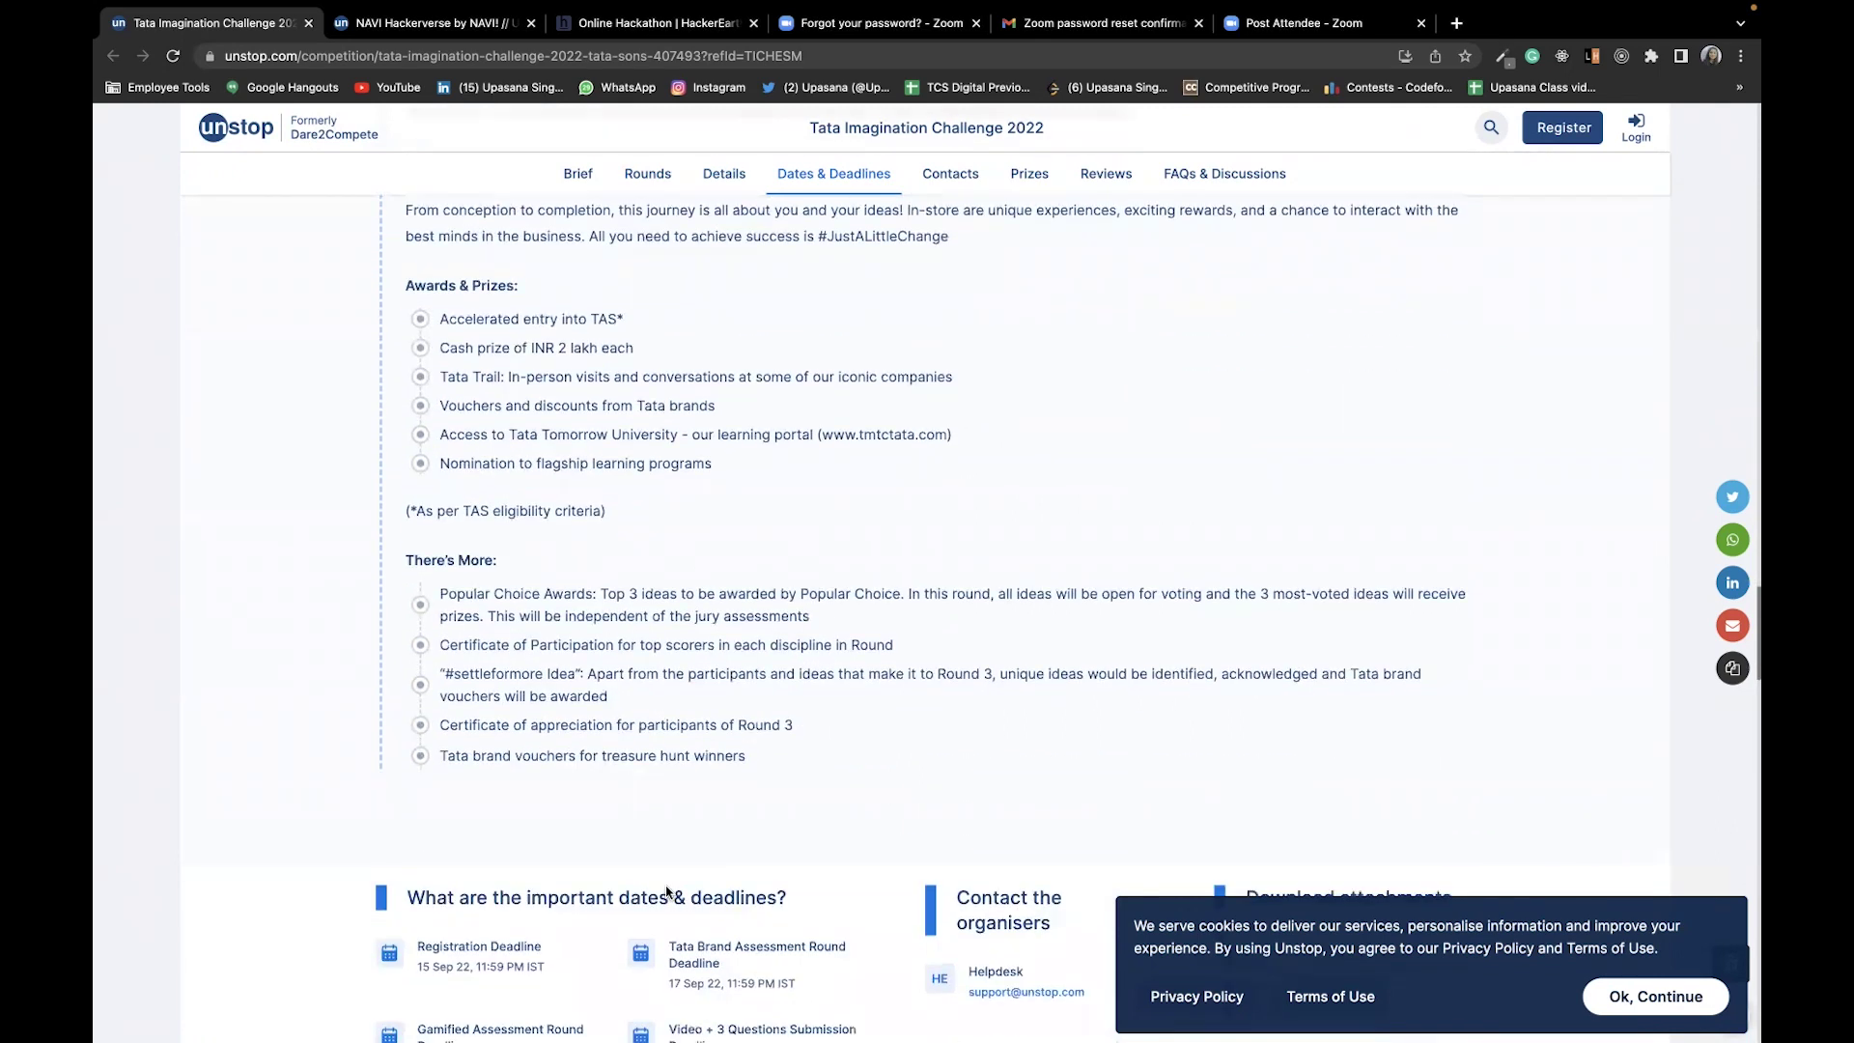
scroll(796, 841, "down", 5)
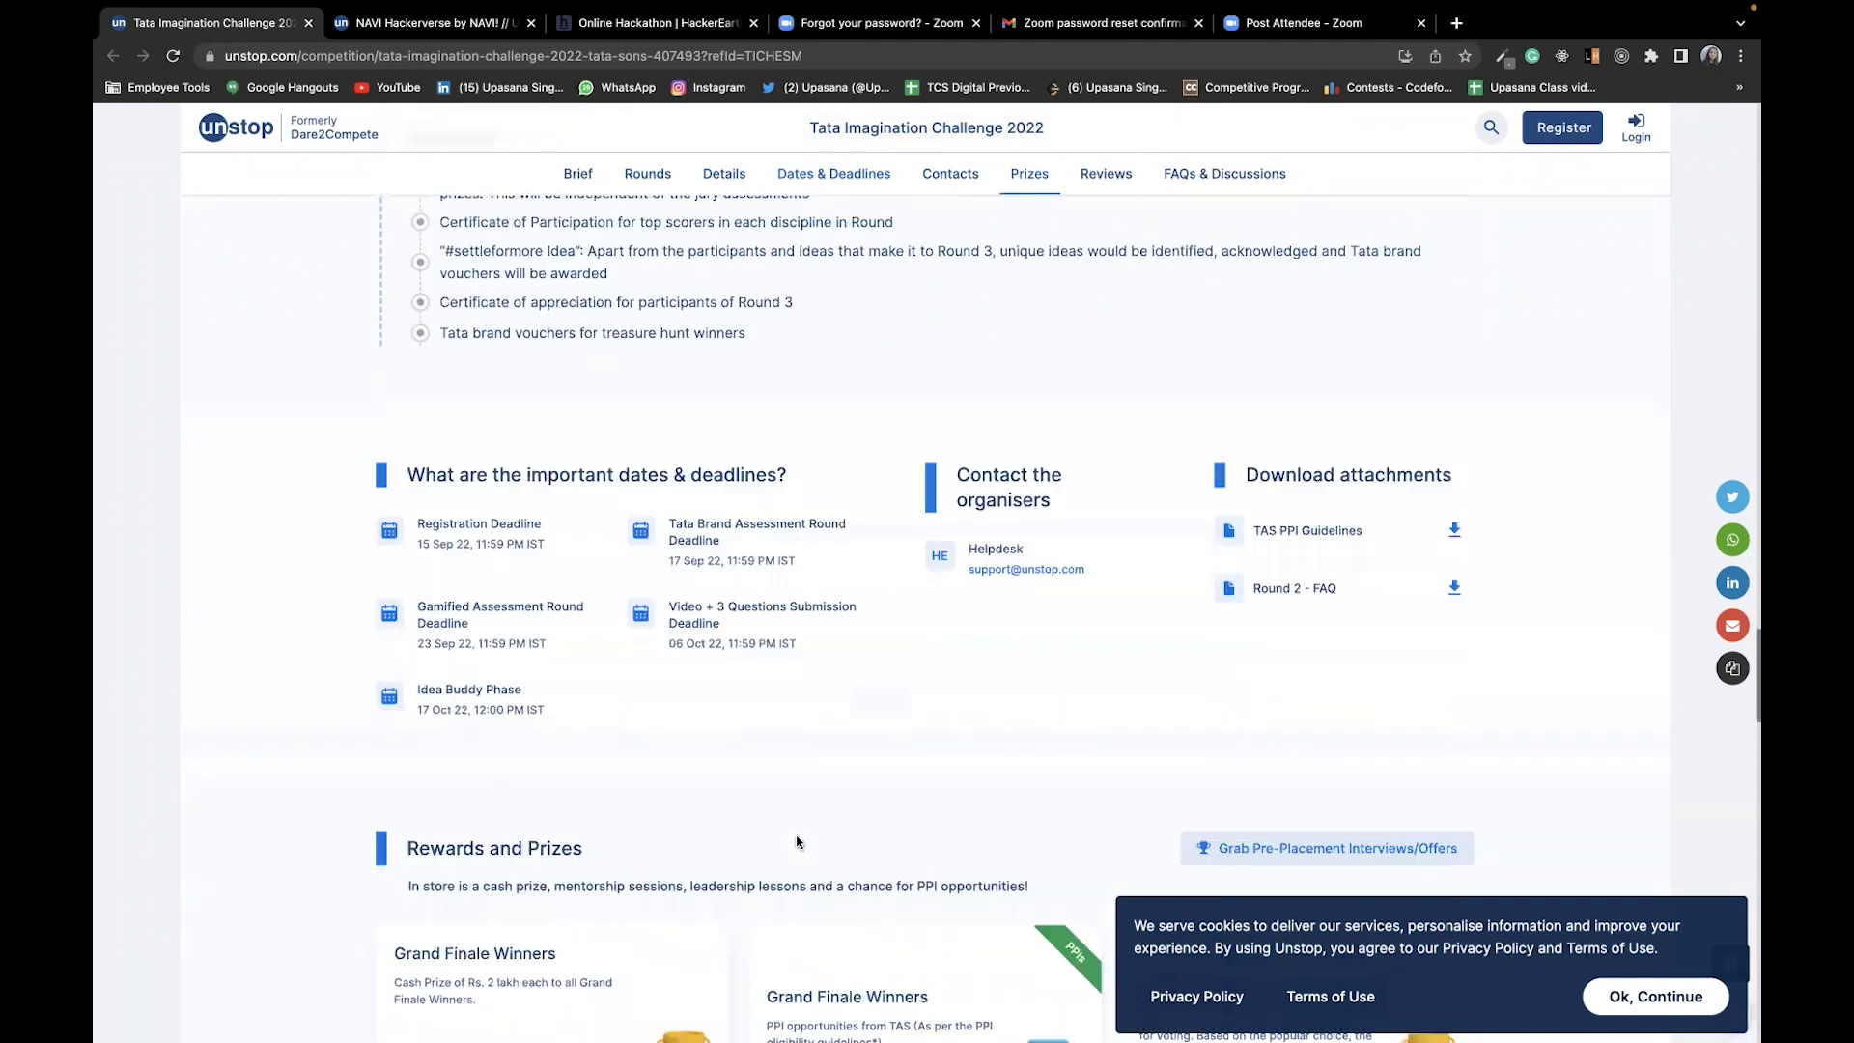
scroll(797, 842, "down", 2)
scroll(476, 722, "down", 1)
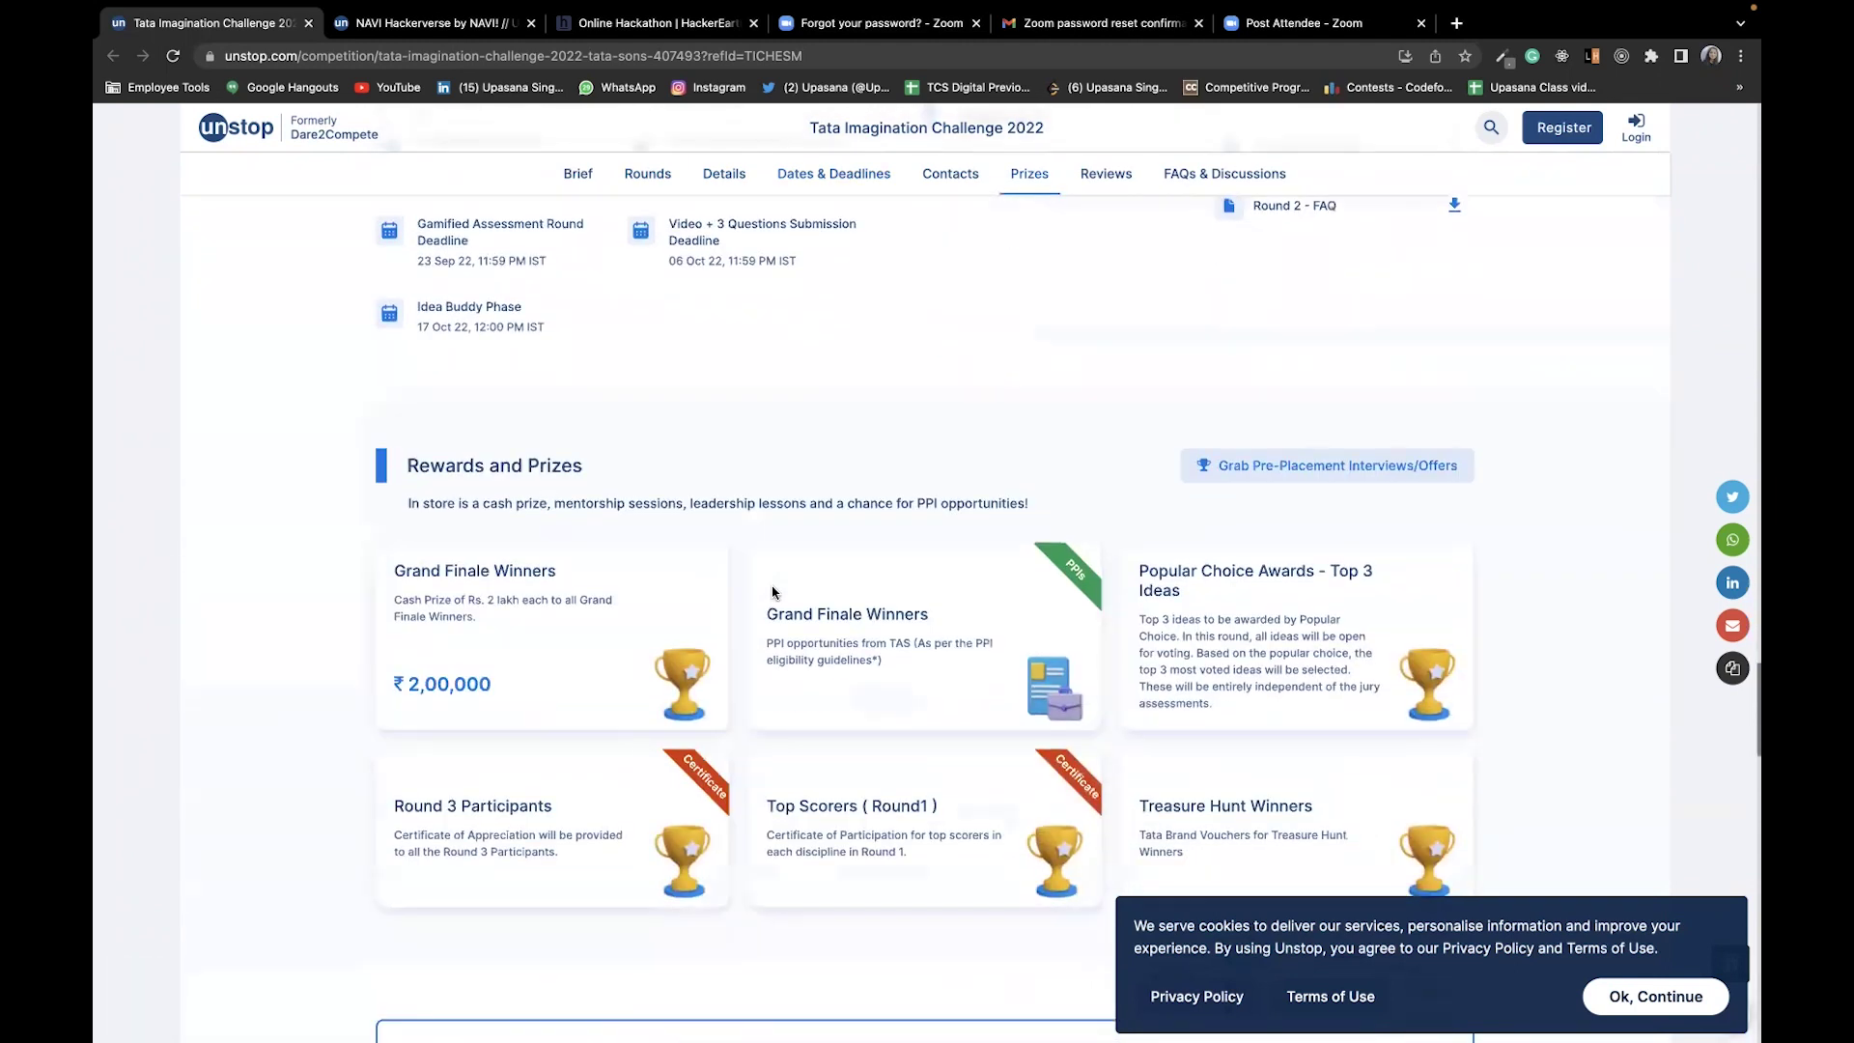
scroll(476, 721, "down", 1)
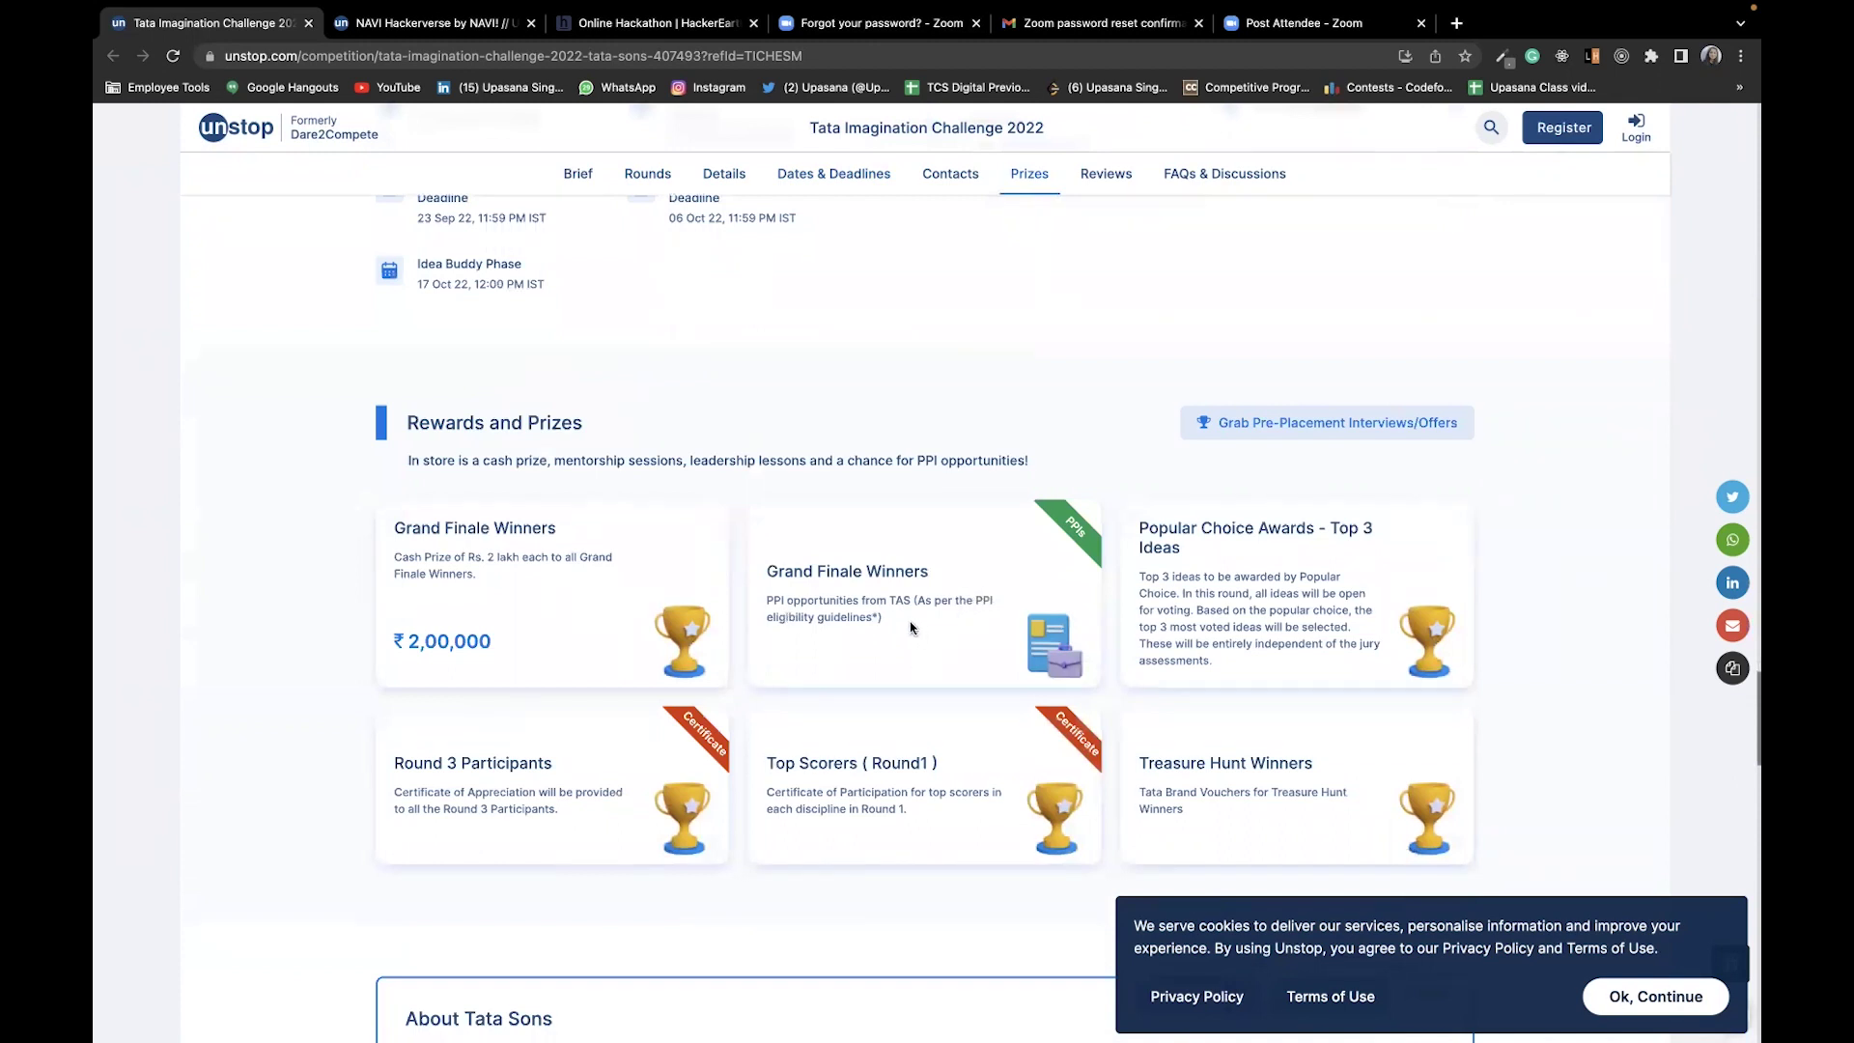
scroll(415, 835, "down", 3)
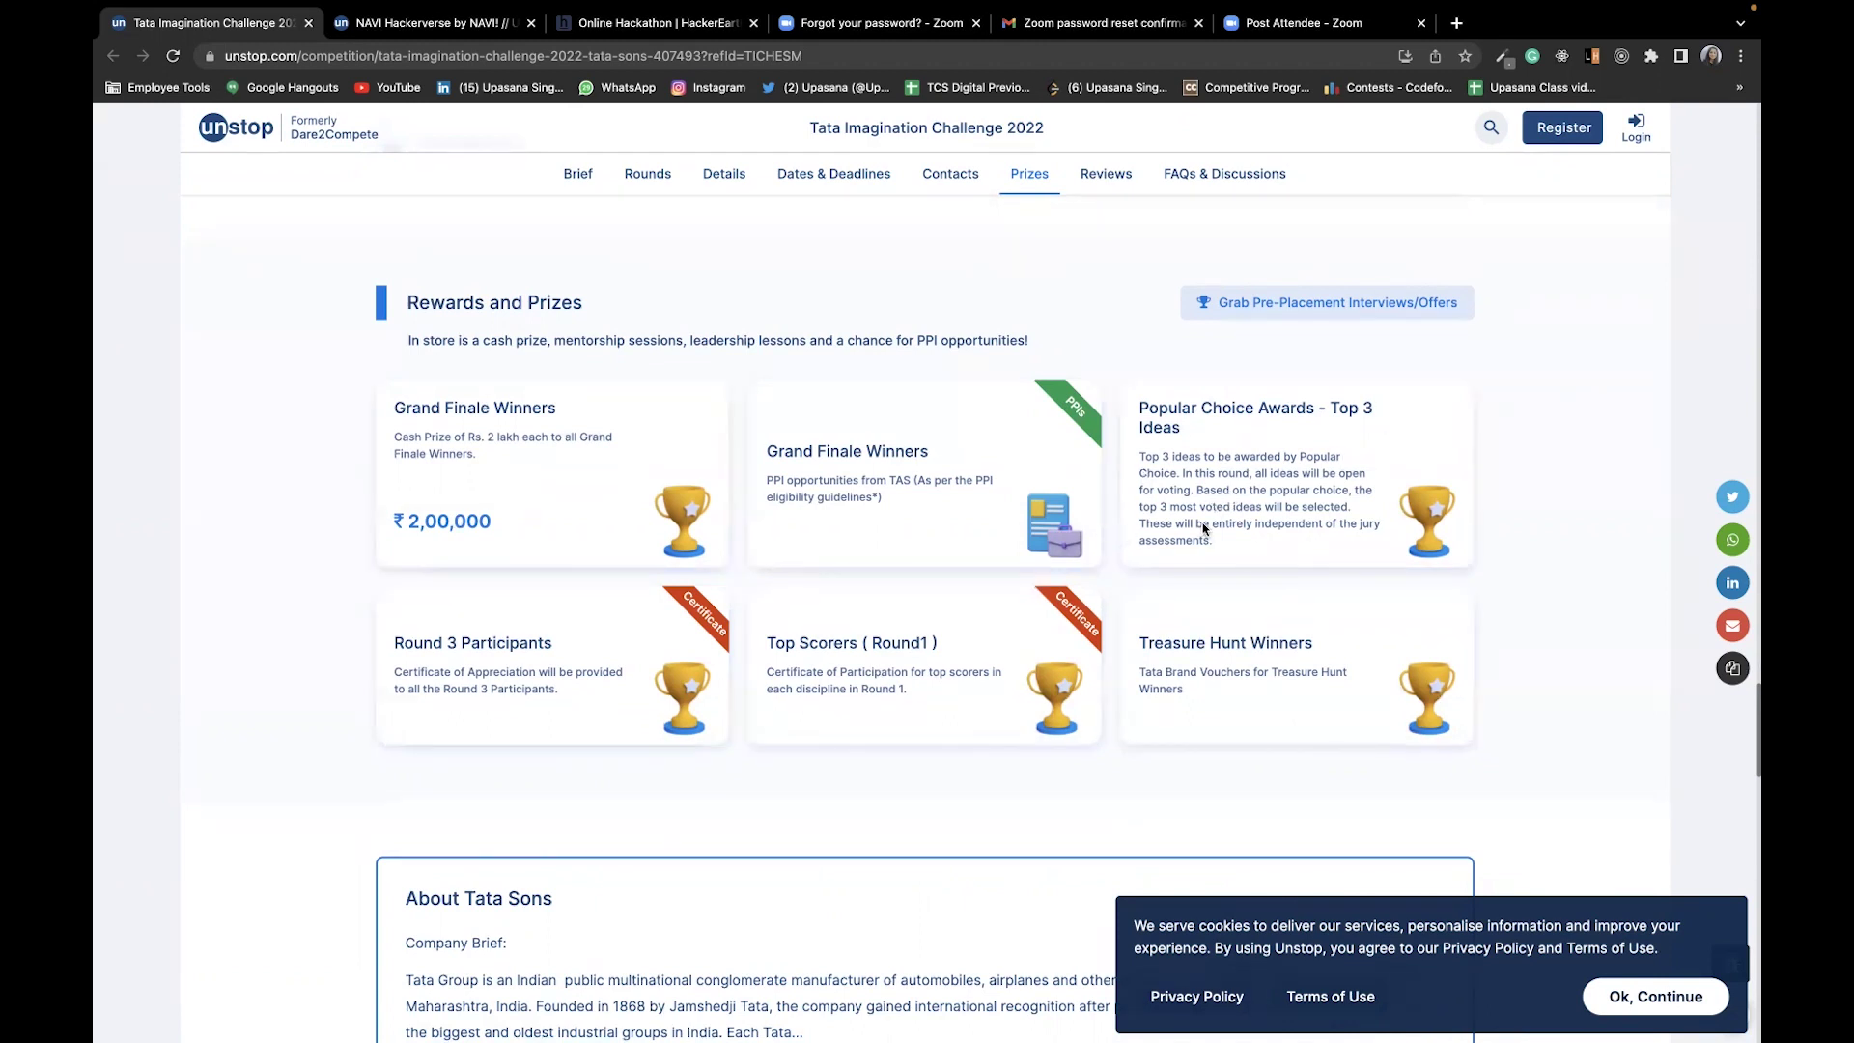
scroll(975, 403, "up", 2)
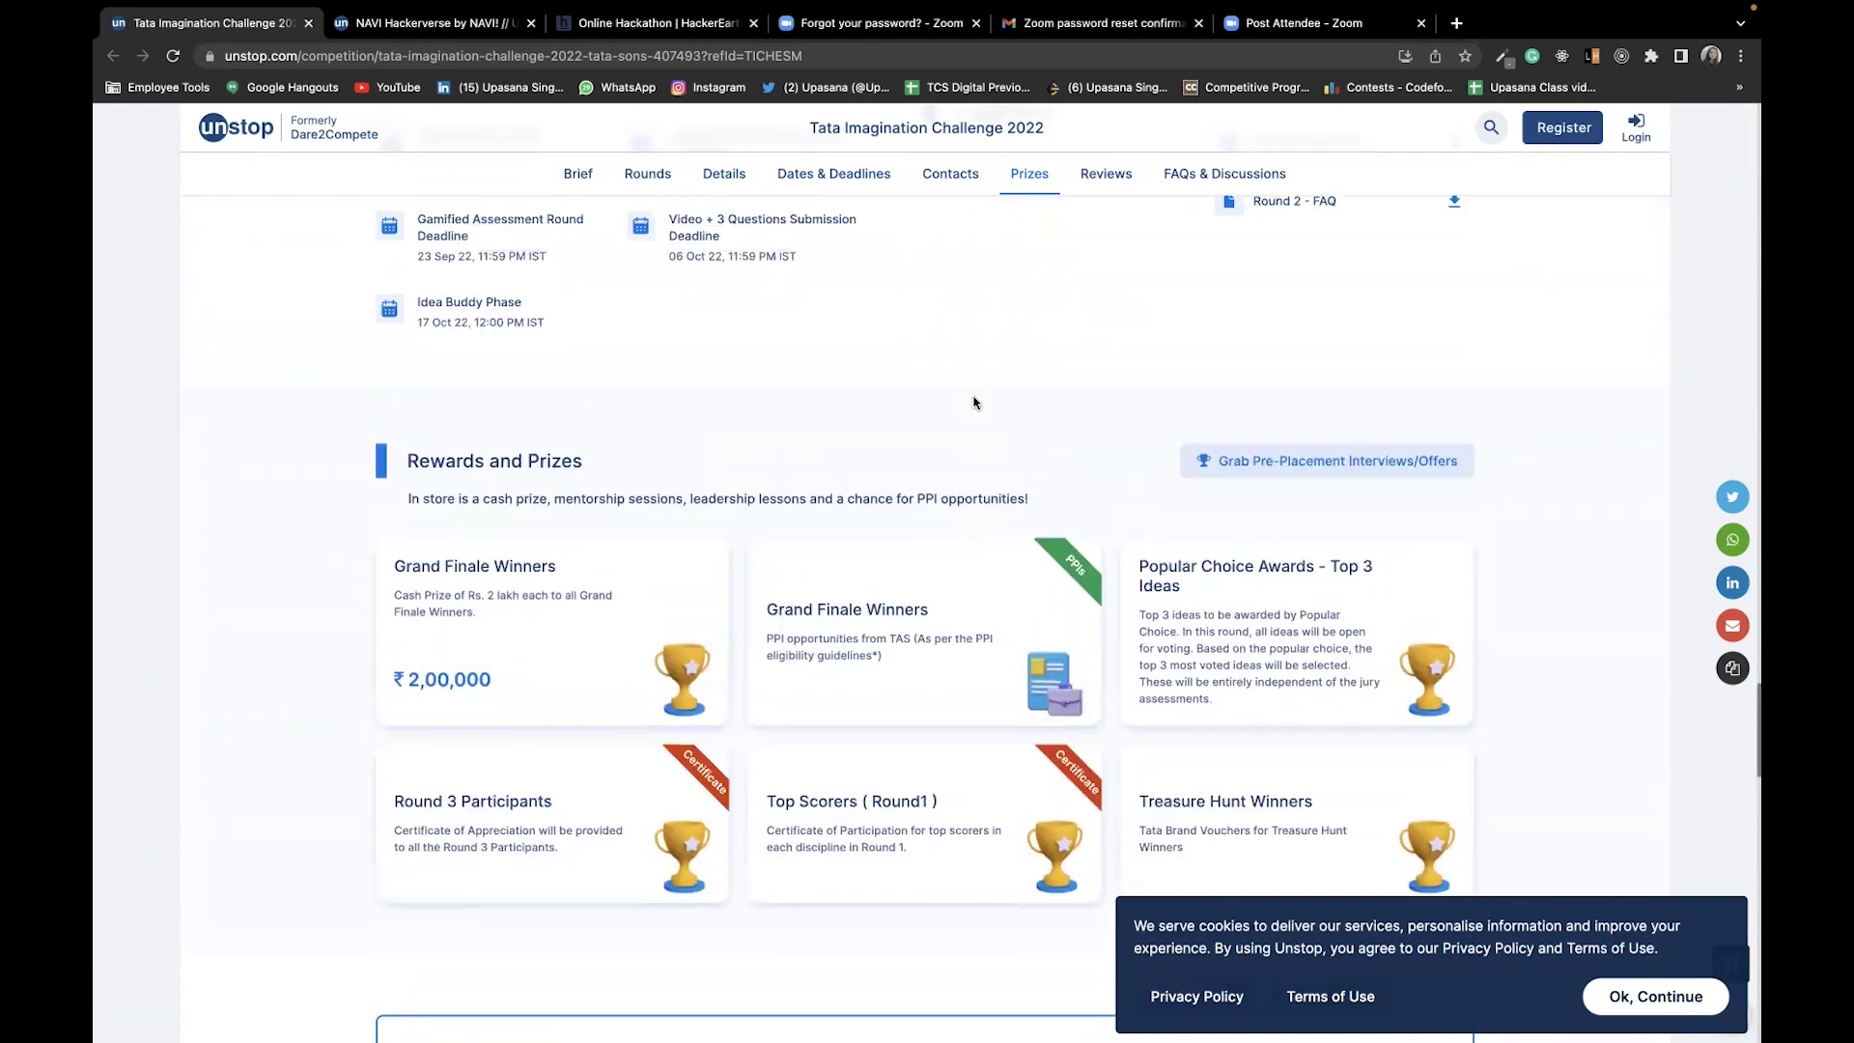
scroll(975, 403, "up", 3)
scroll(975, 403, "up", 3)
scroll(976, 406, "up", 3)
scroll(975, 413, "up", 3)
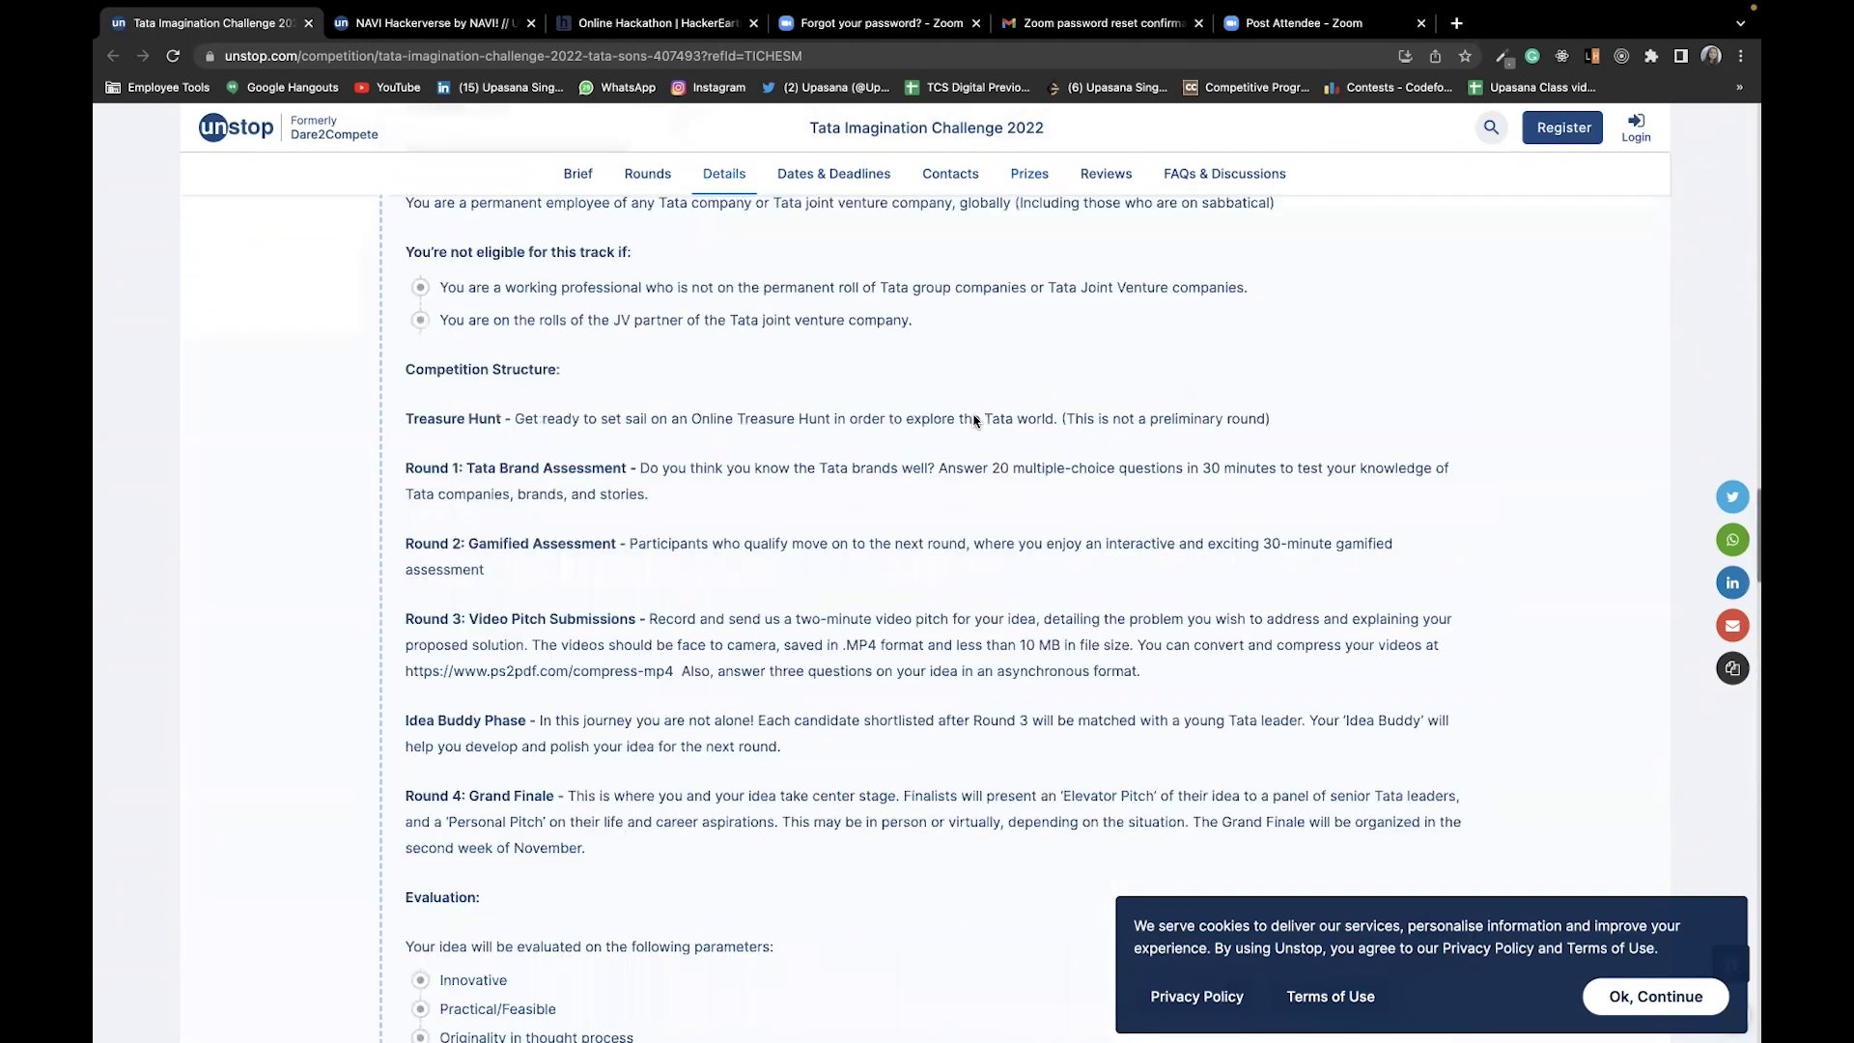
scroll(975, 422, "up", 3)
scroll(976, 422, "up", 3)
scroll(926, 392, "up", 3)
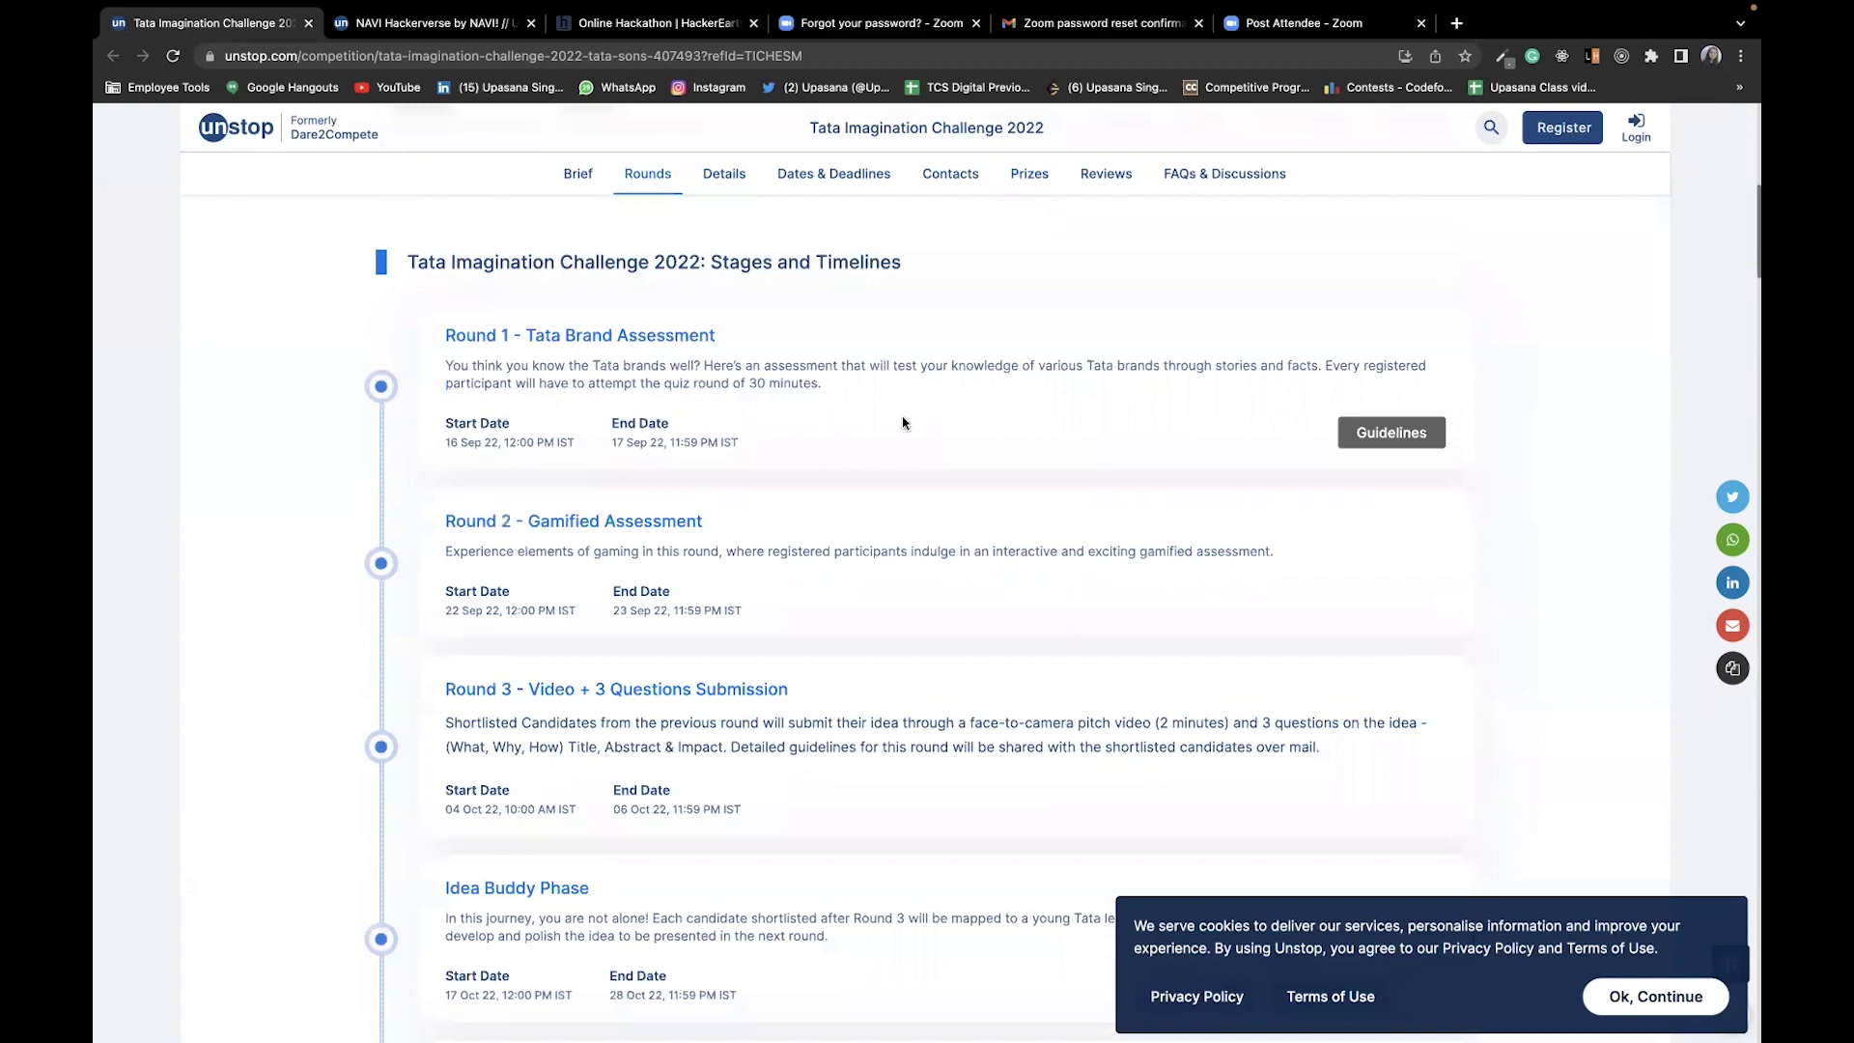
scroll(652, 423, "up", 1)
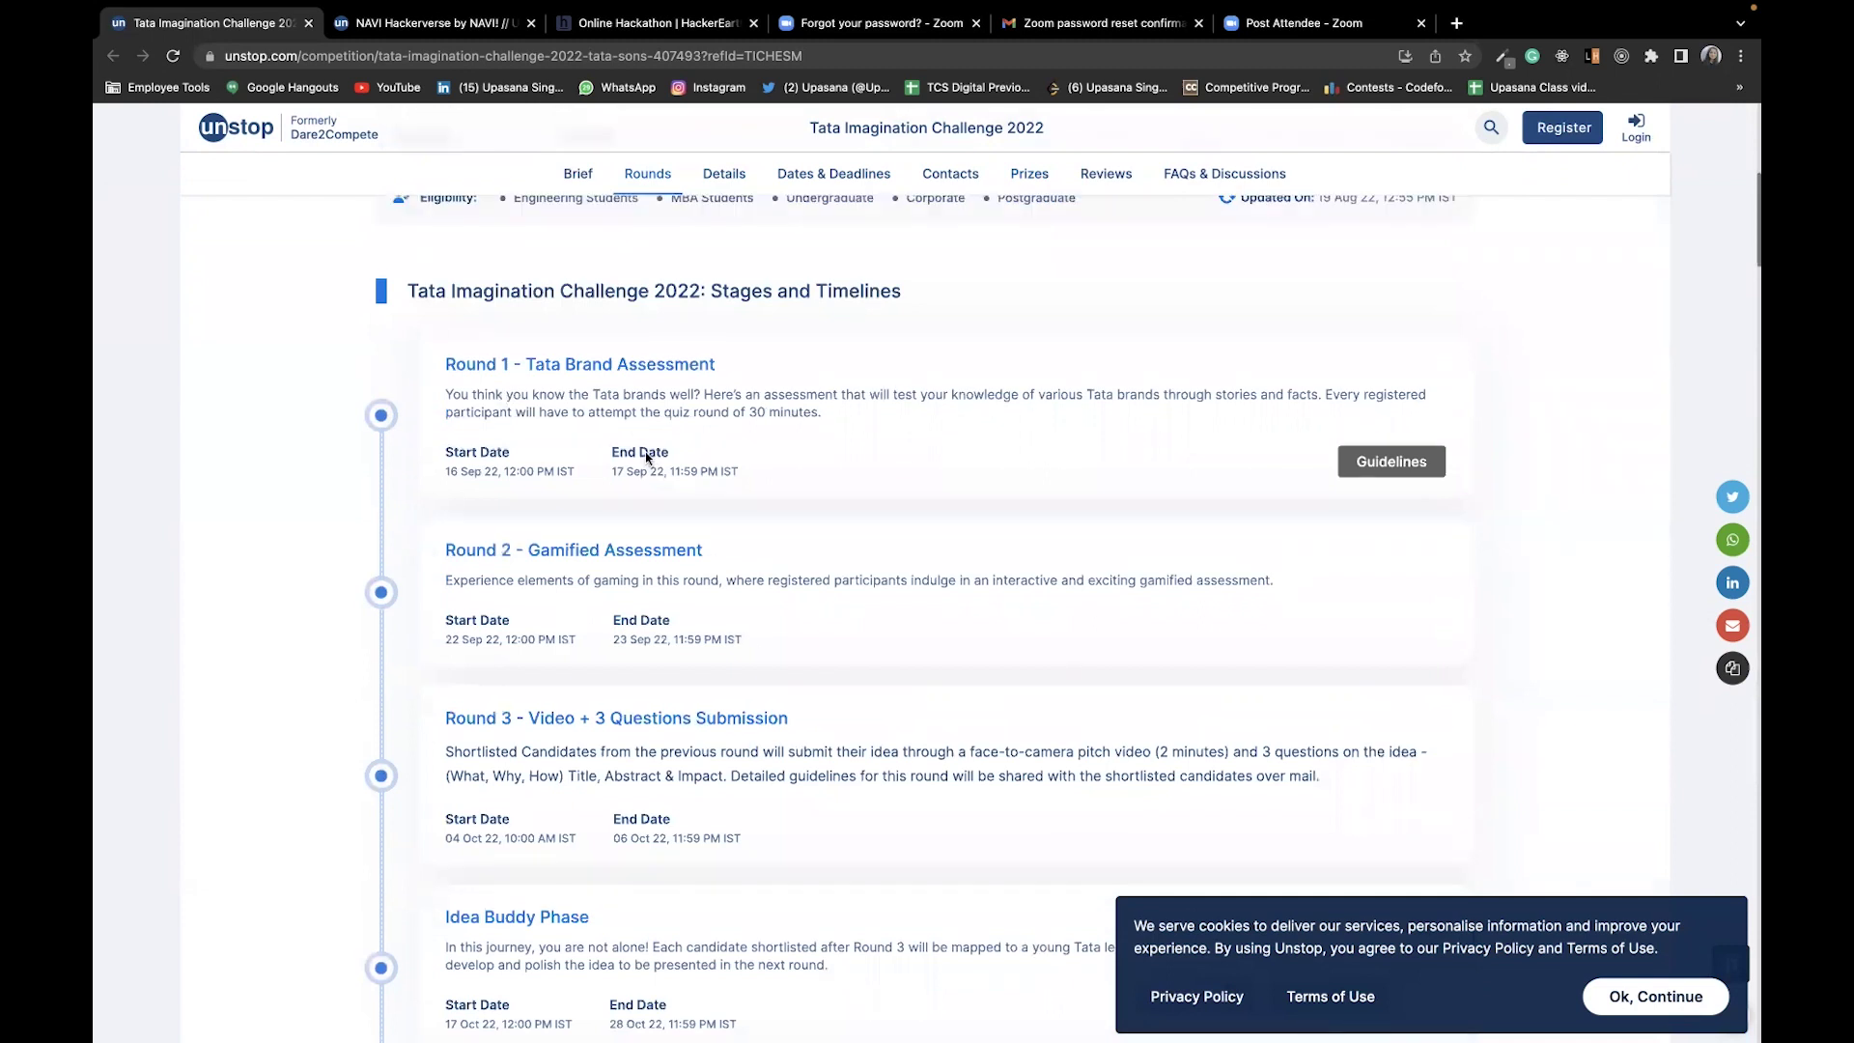
scroll(936, 556, "up", 5)
scroll(937, 562, "up", 1)
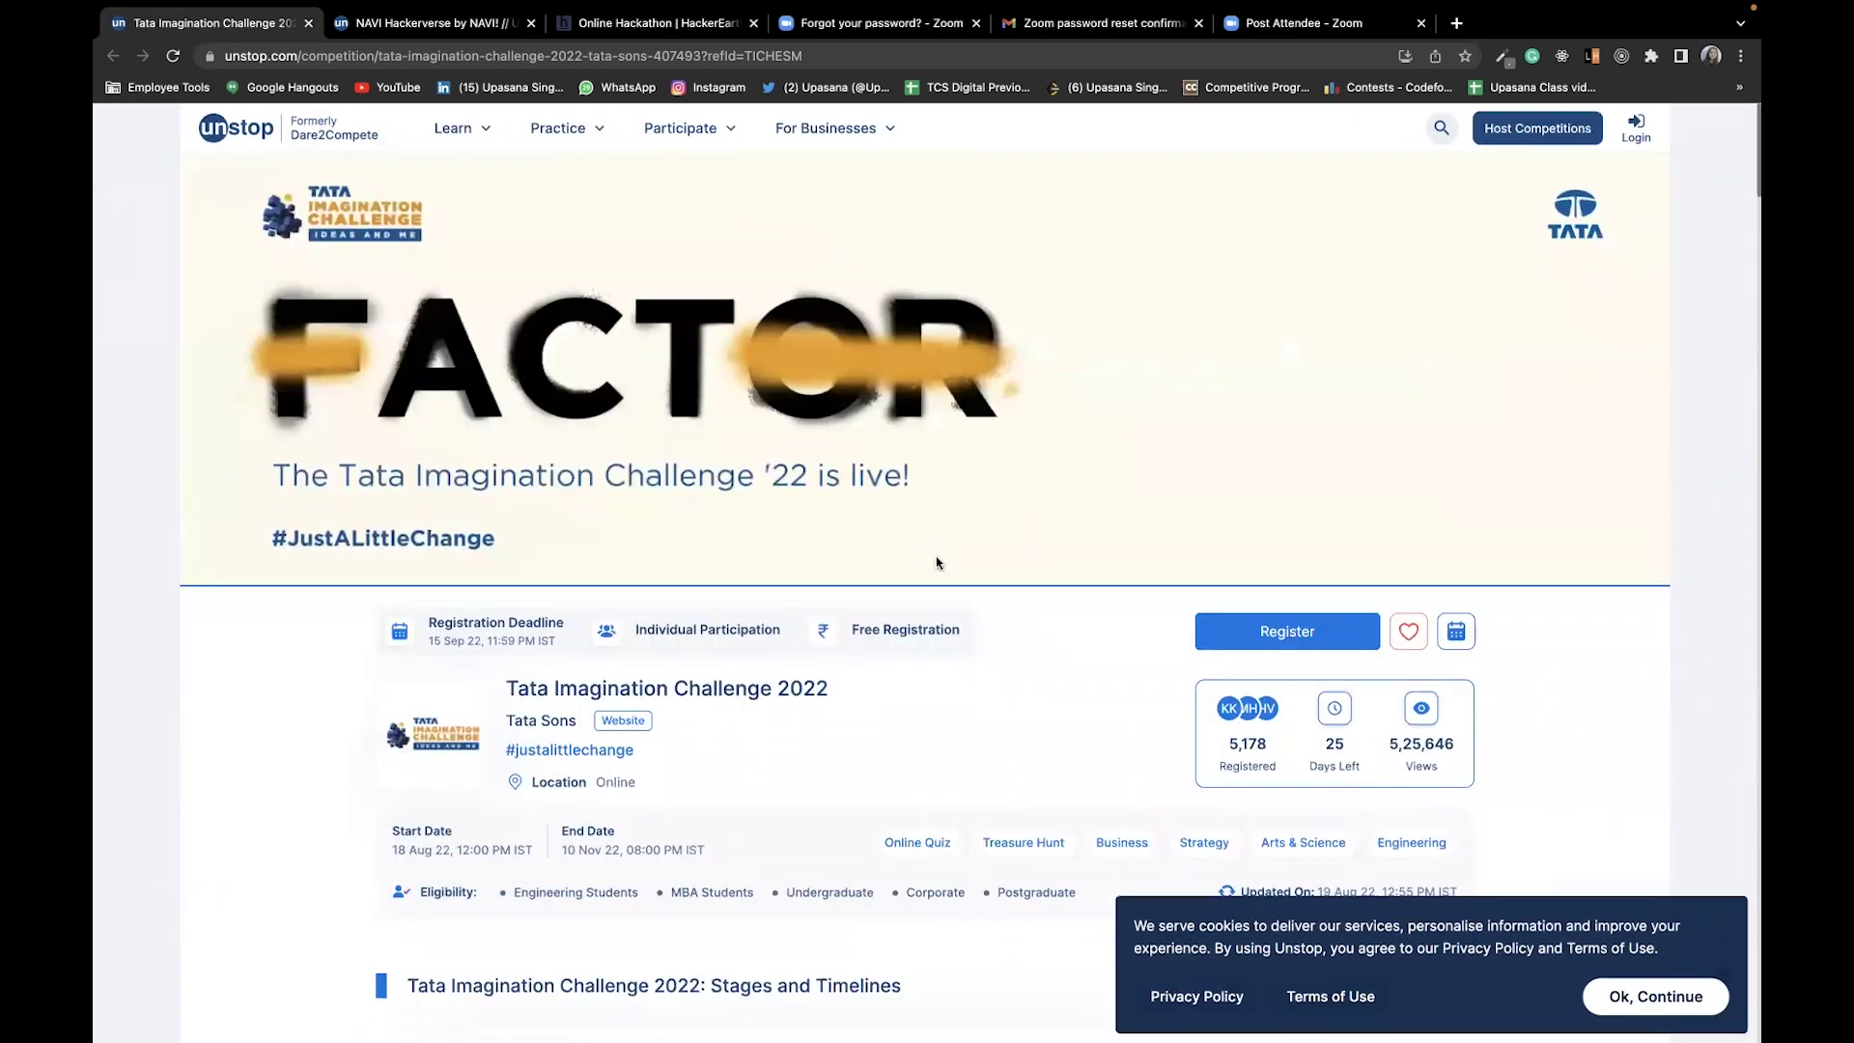